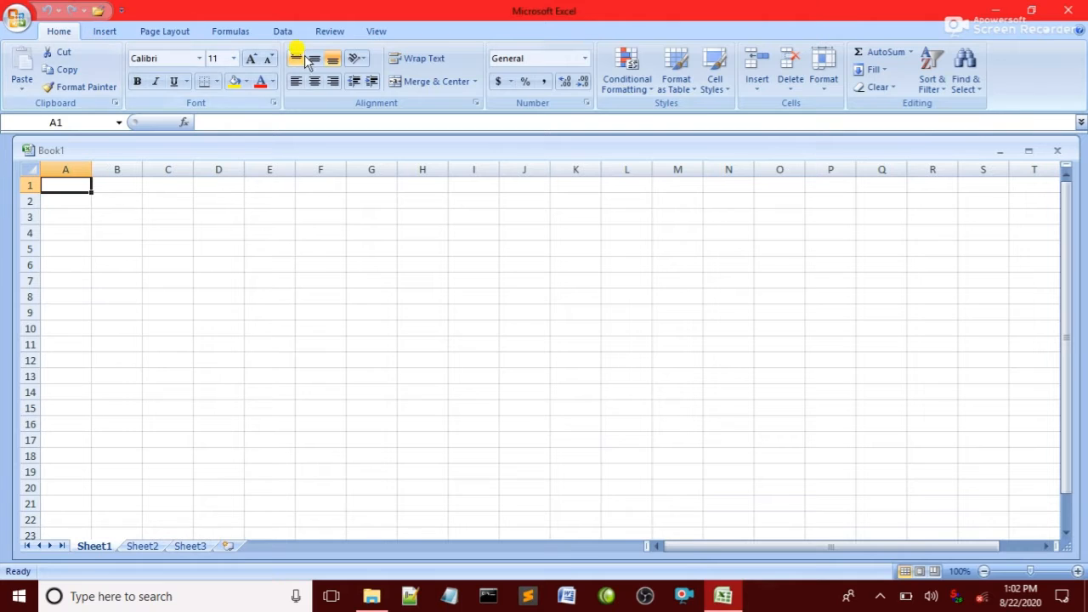
Zoom the blank Sheet1 worksheet in to 150%.
left_click(339, 35)
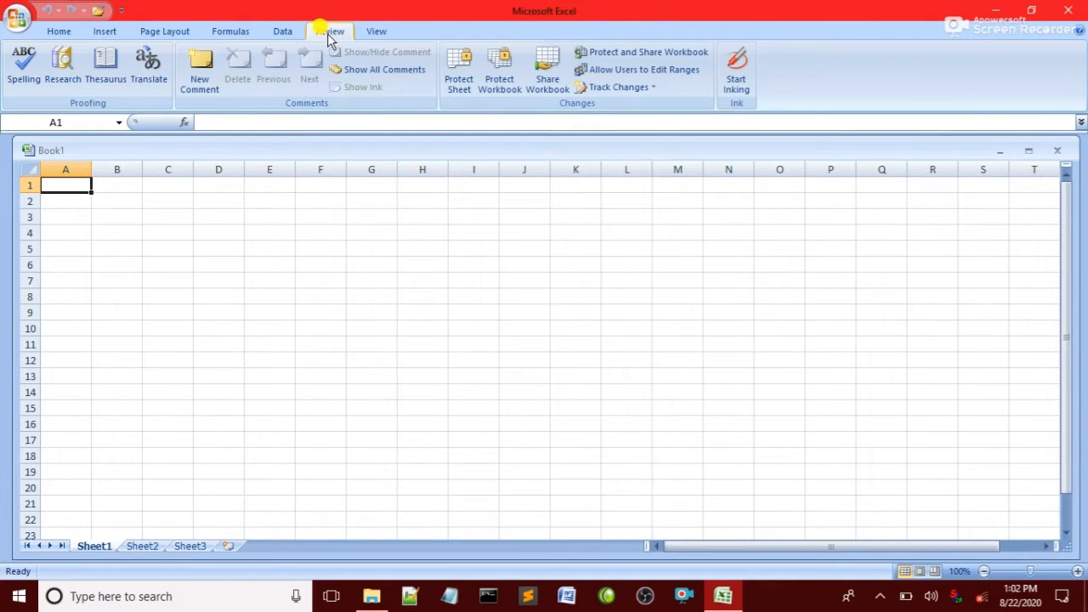
left_click(387, 33)
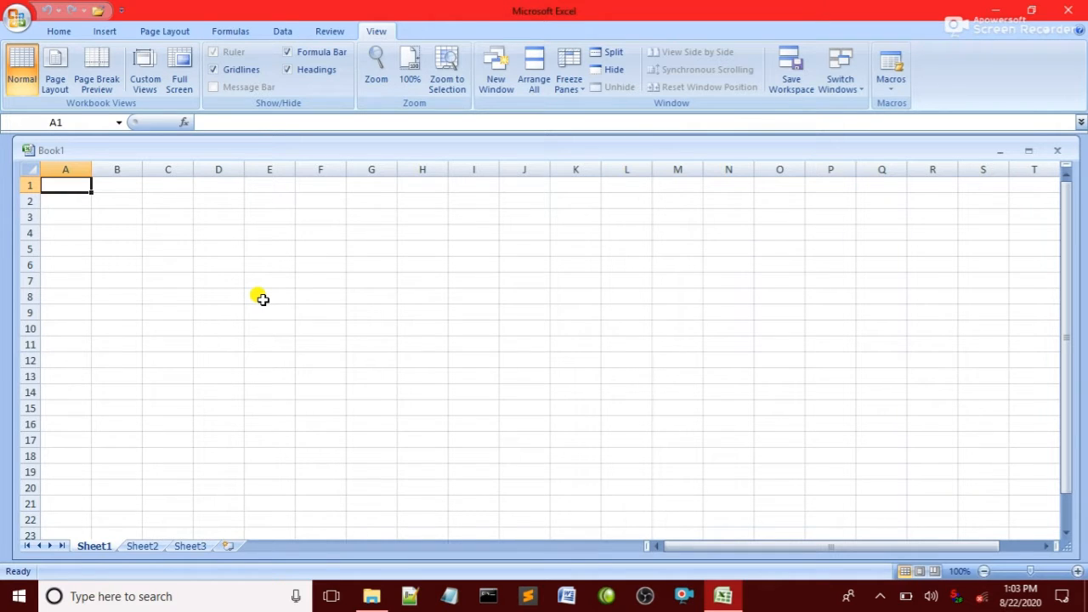
left_click(1077, 571)
left_click(1076, 571)
left_click(1076, 571)
left_click(1077, 571)
left_click(1076, 572)
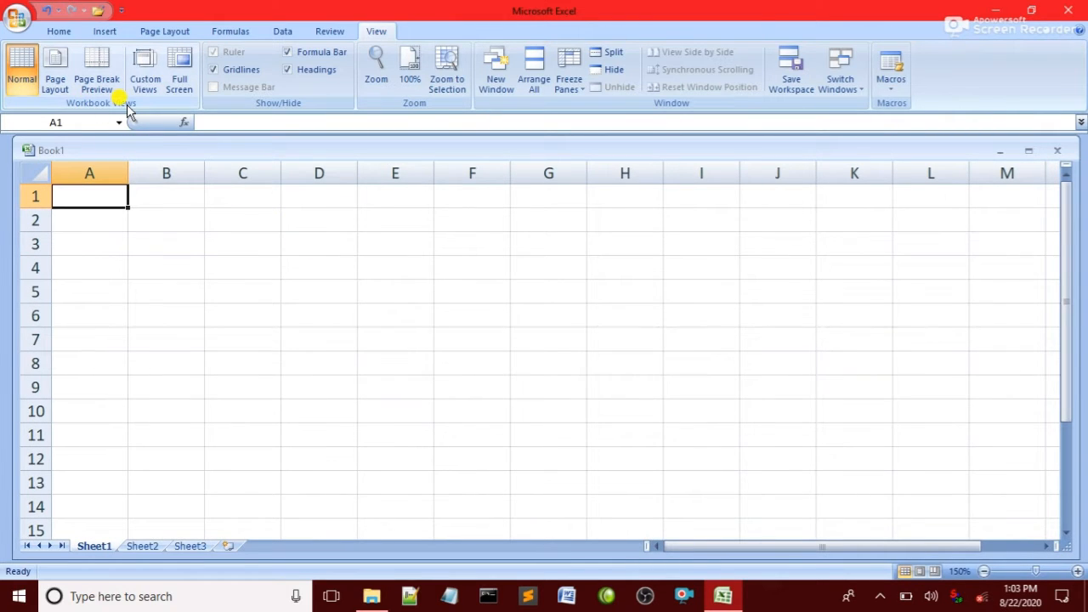
Display the worksheet in Page Layout view and return it to Normal view.
left_click(48, 88)
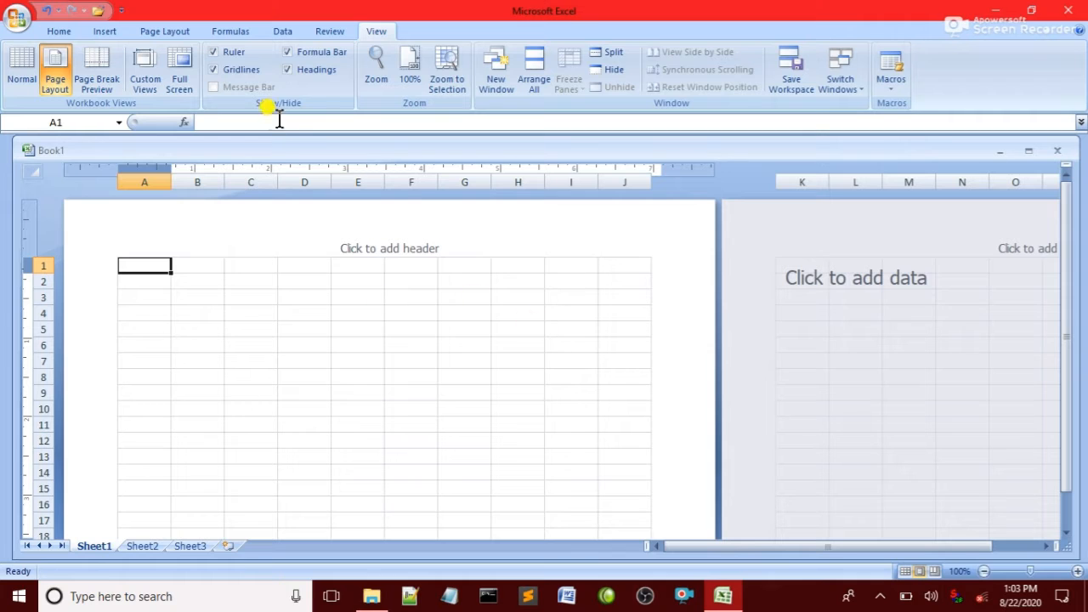
left_click(23, 68)
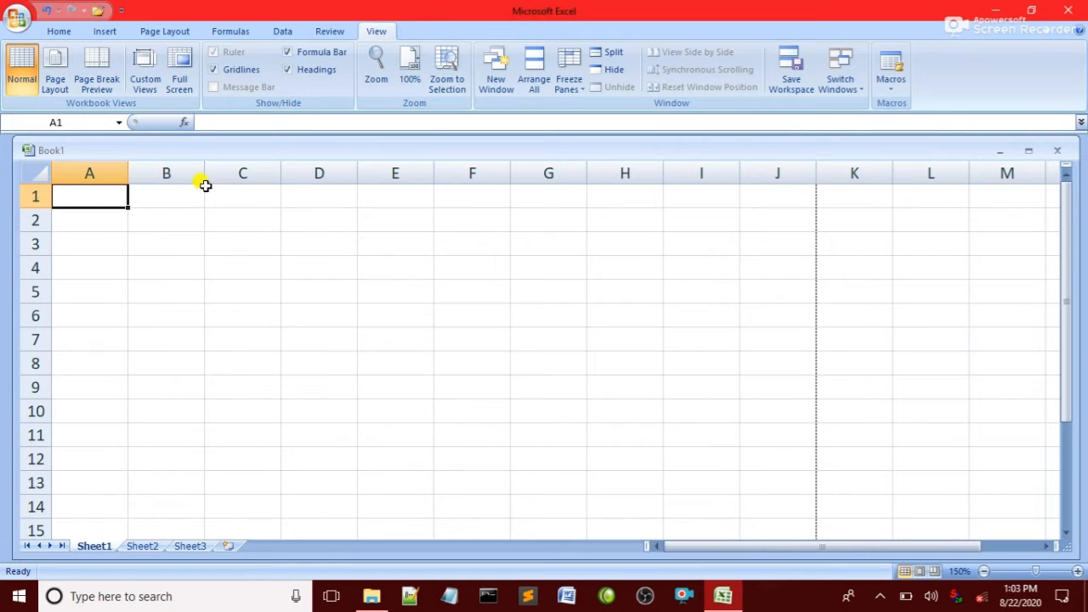
left_click(147, 91)
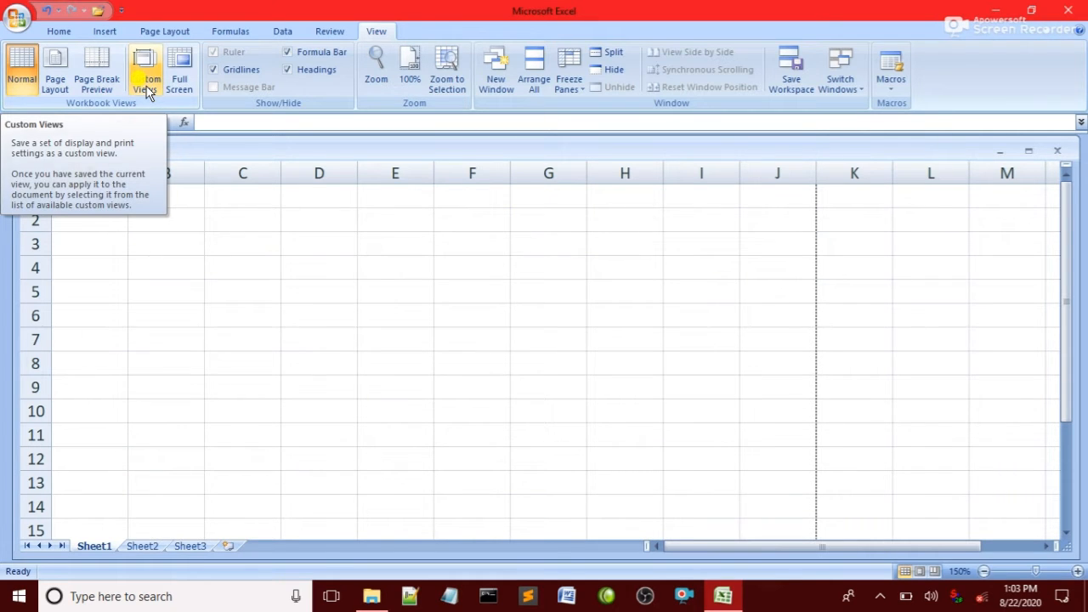
Enter PAKISTAN in cell C2 and zoom the worksheet in to 390% with that cell selected.
left_click(214, 220)
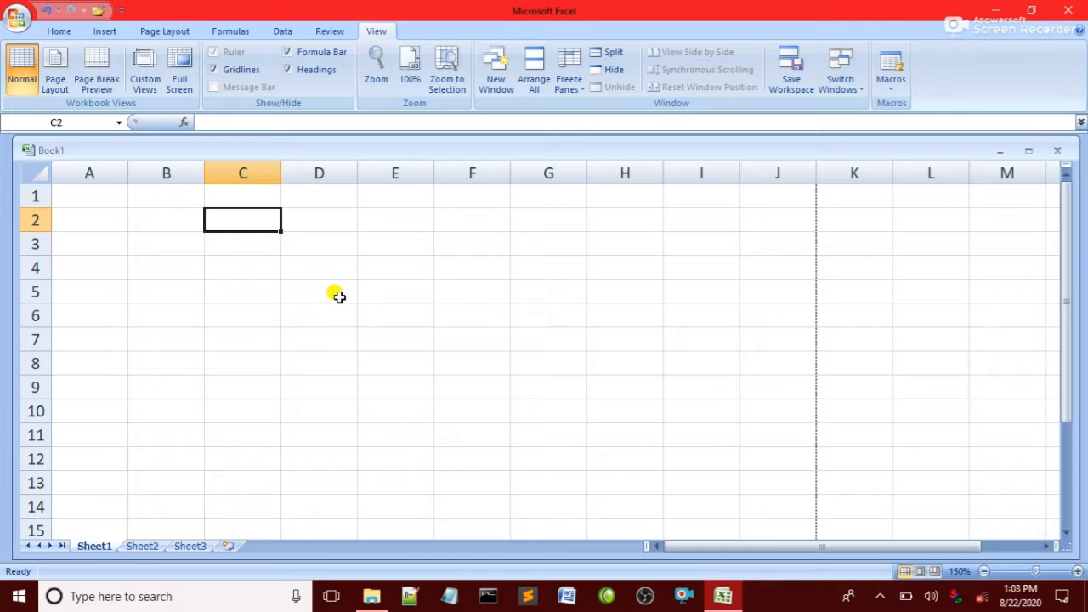
type("PAKIS")
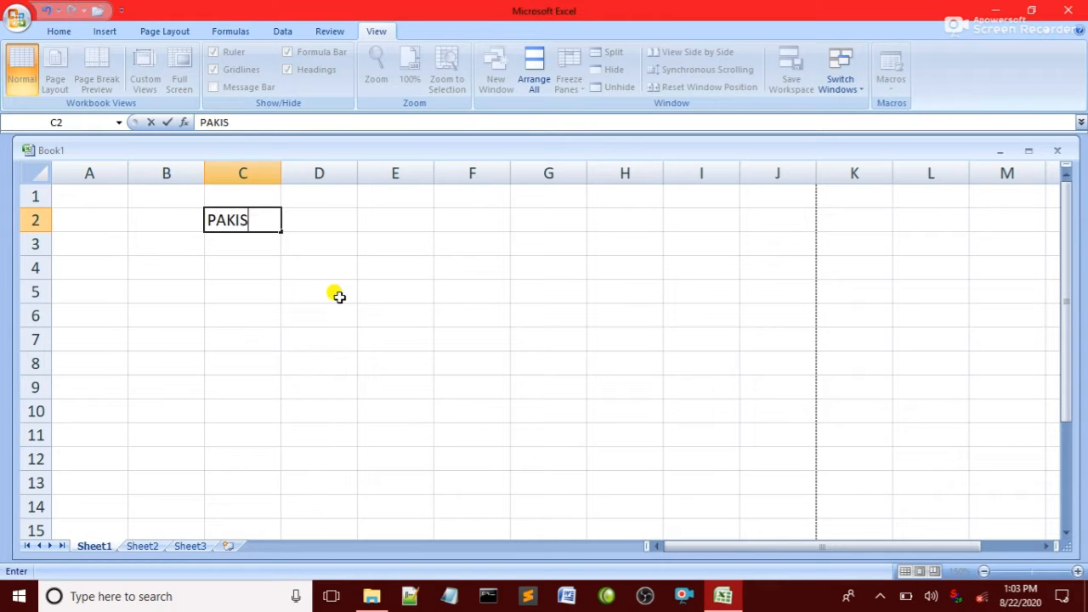
type("TAN")
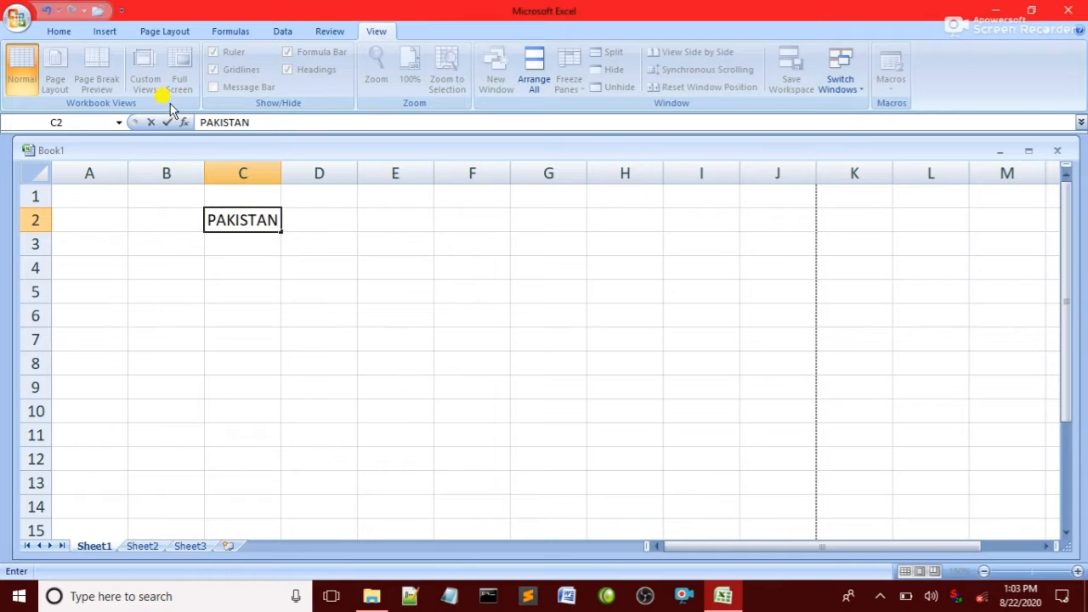
left_click(1077, 574)
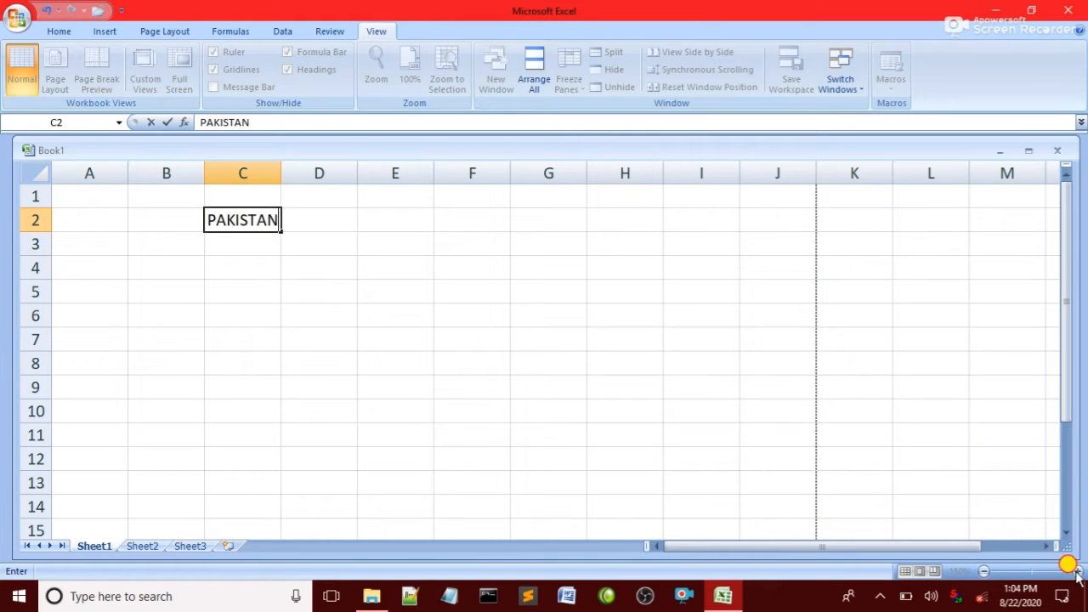
left_click(294, 242)
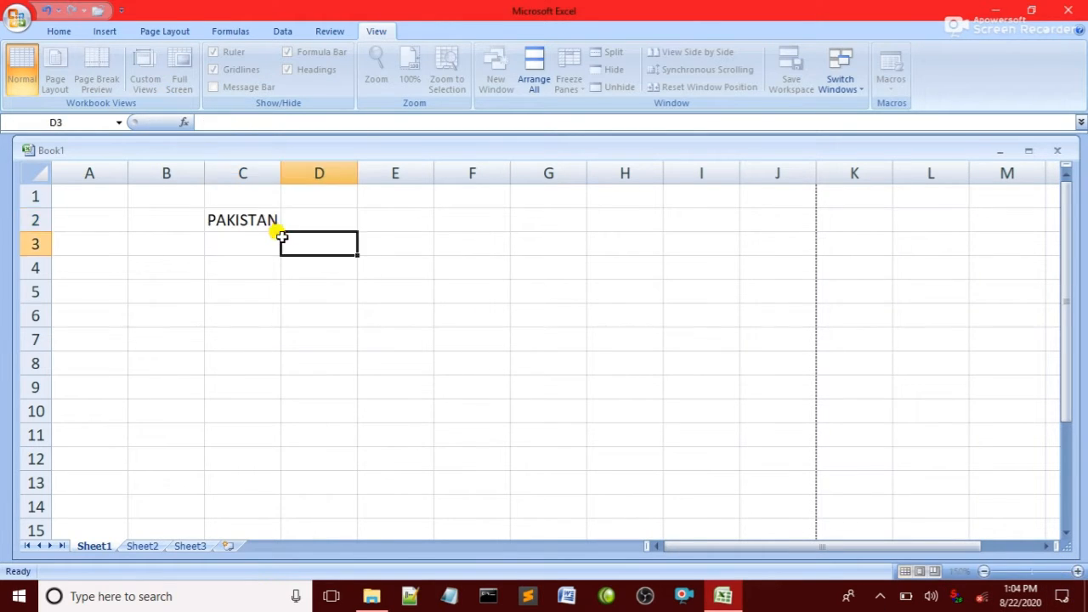
left_click(247, 219)
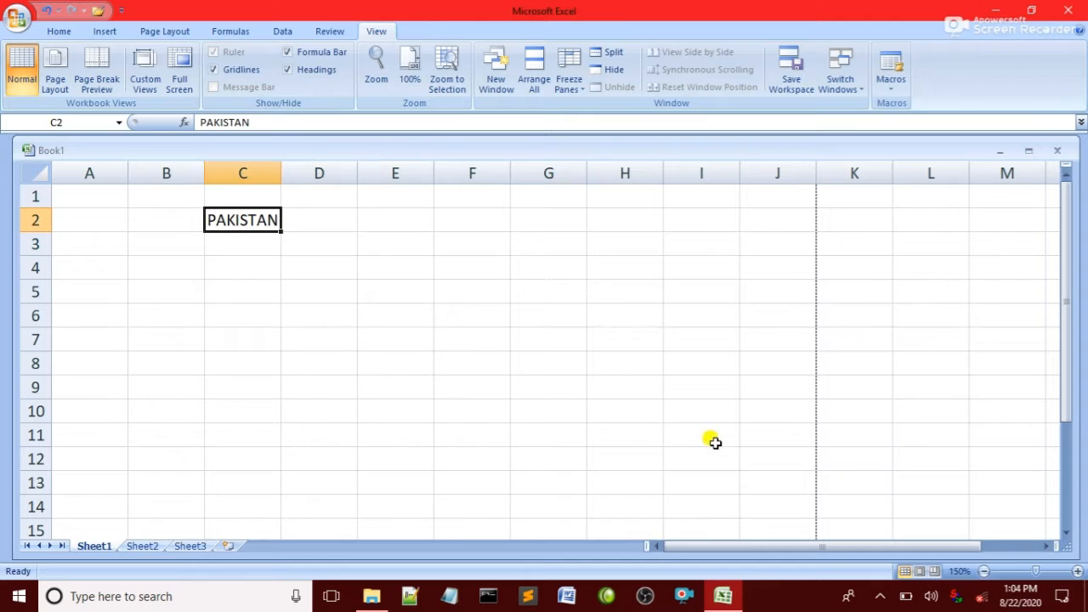
left_click(1064, 570)
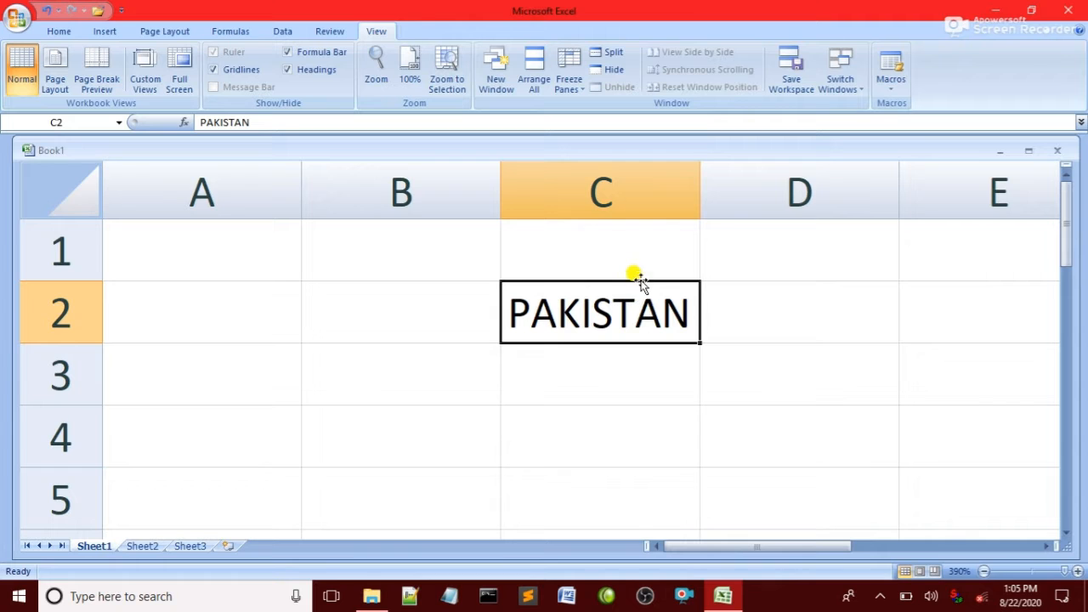
Format cell C2 with a yellow fill and red, bold, italic, underlined text.
left_click(72, 32)
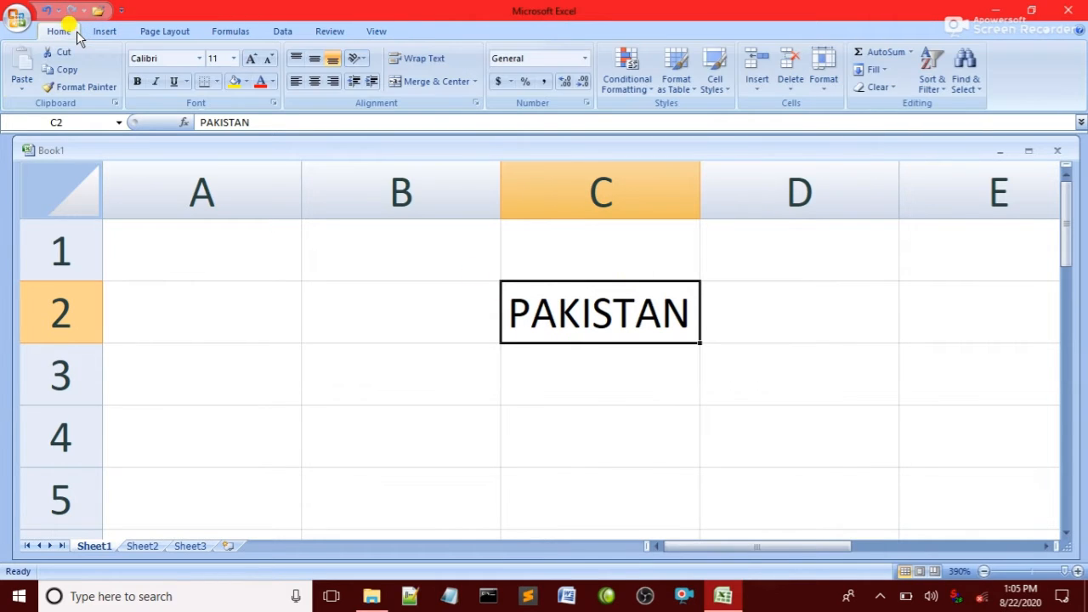
left_click(235, 81)
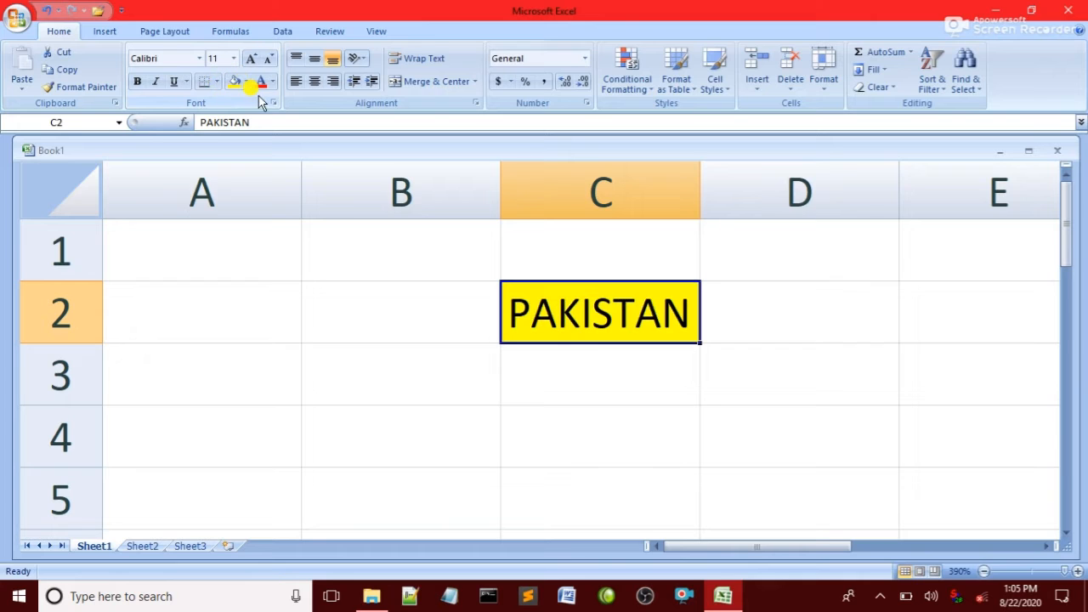
left_click(260, 81)
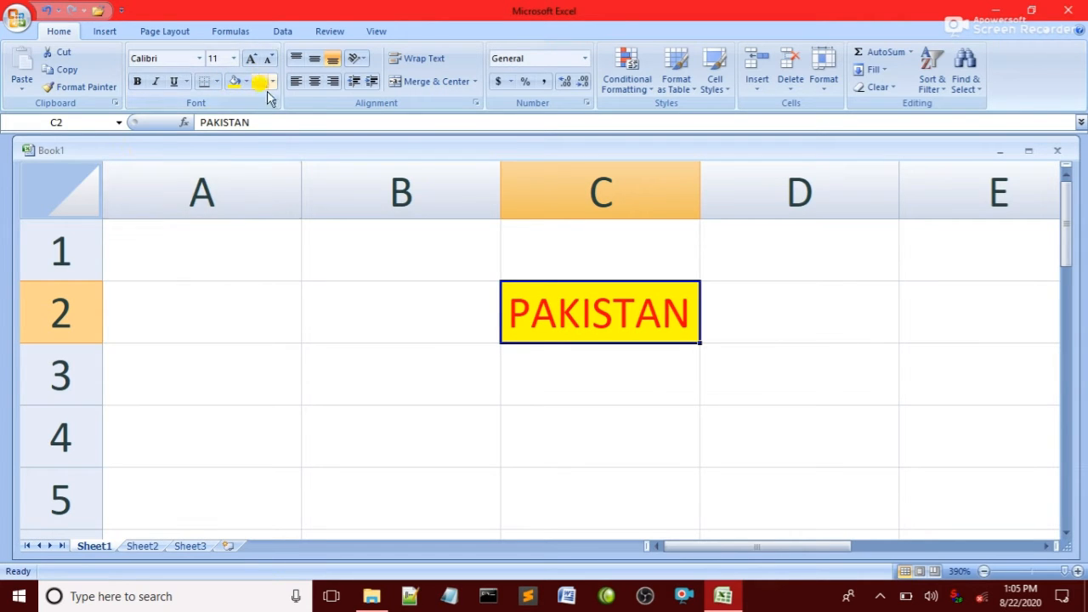
left_click(138, 82)
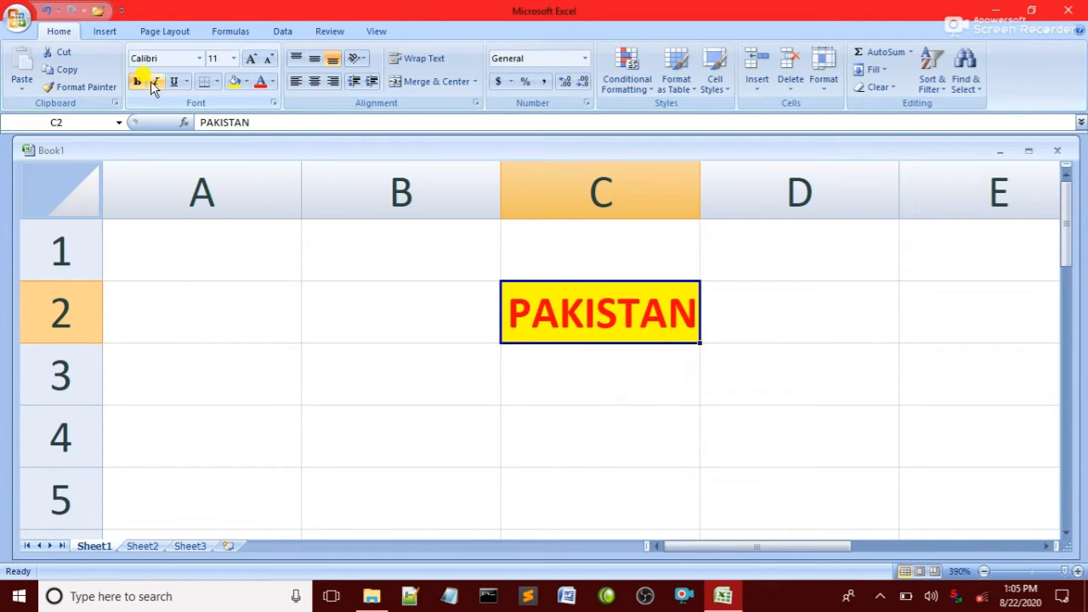
left_click(155, 82)
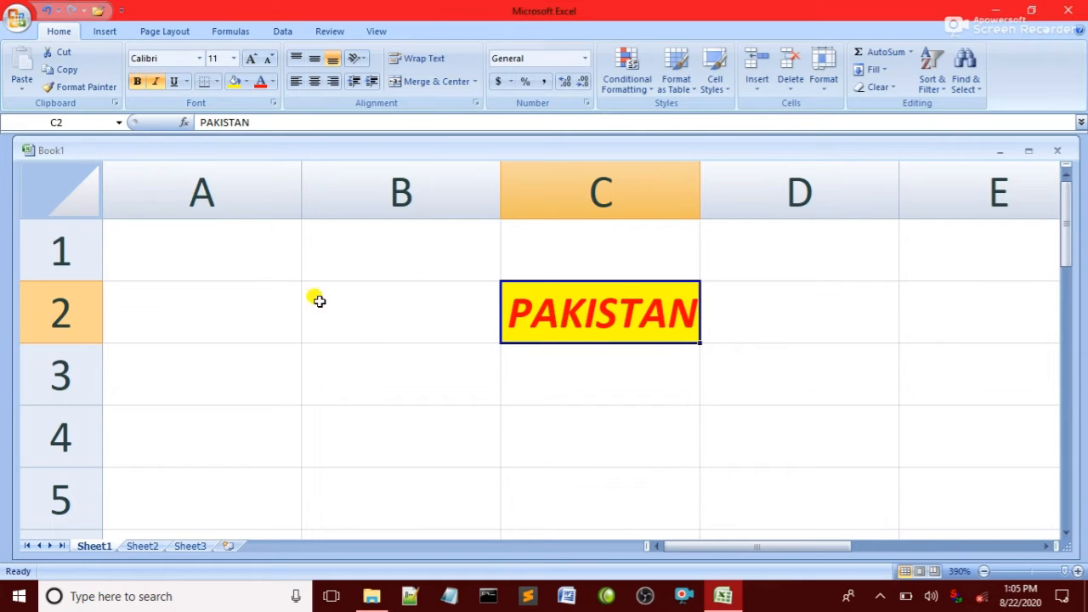
left_click(173, 82)
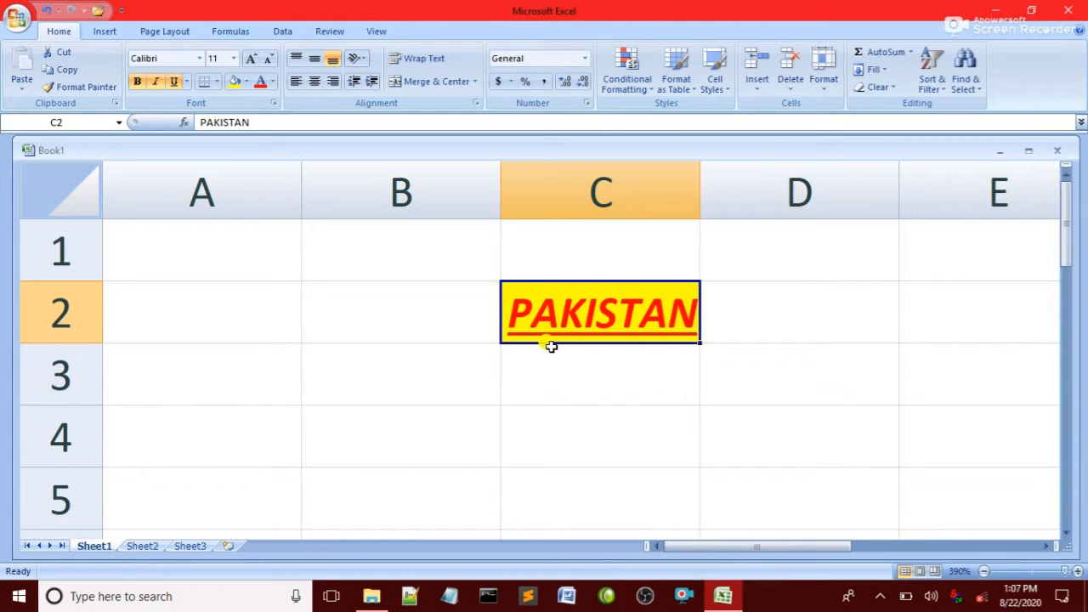
Save the current display as a custom view named AB, including print settings and hidden rows, columns and filter settings.
key("ctrl+F10")
left_click(377, 32)
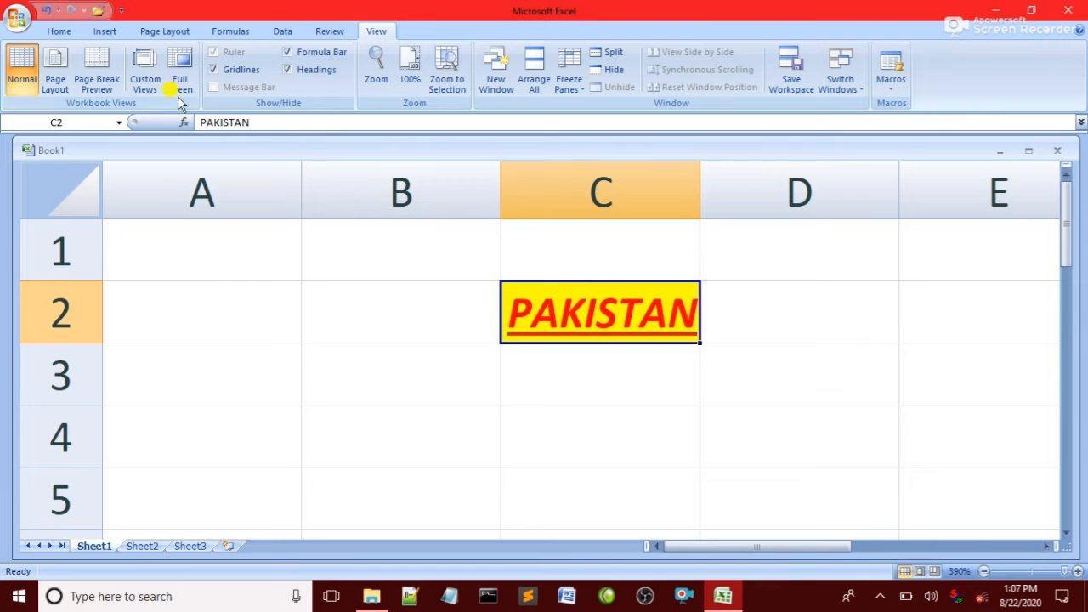
left_click(142, 81)
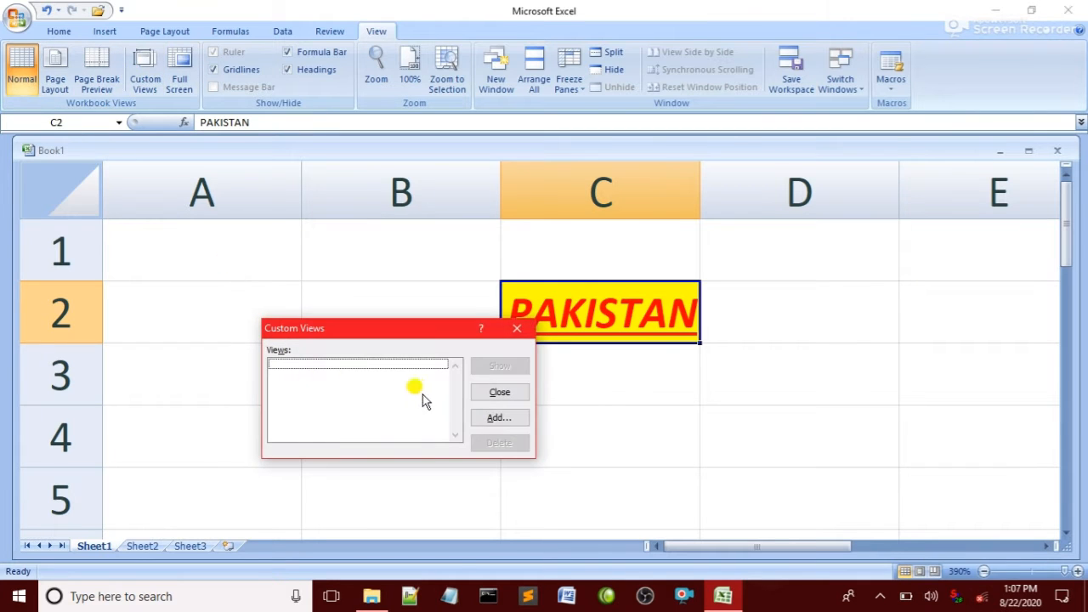
left_click(500, 419)
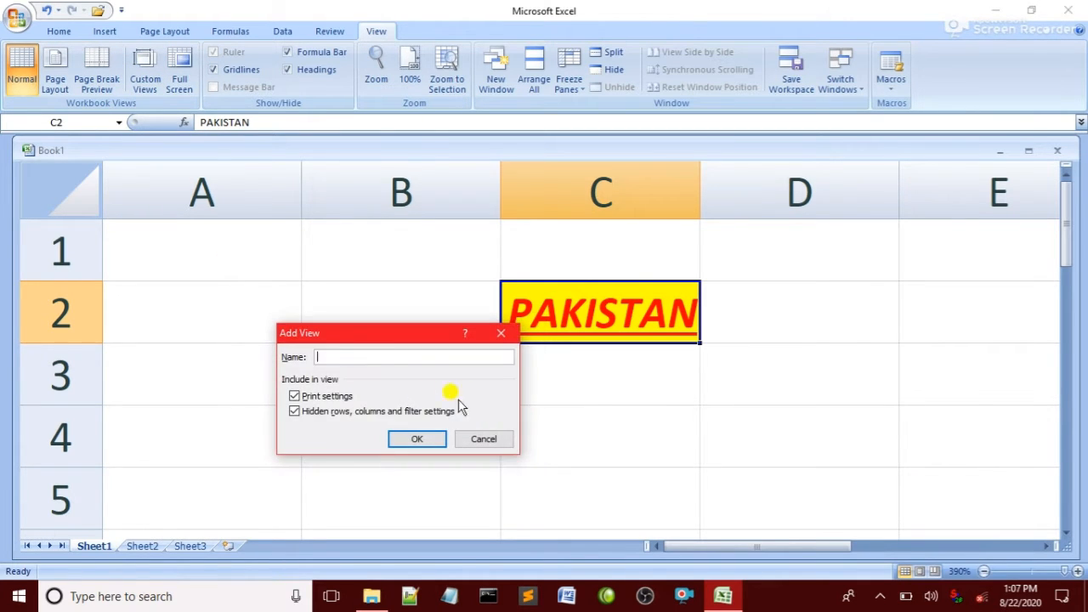
left_click(495, 333)
left_click(328, 336)
left_click(411, 440)
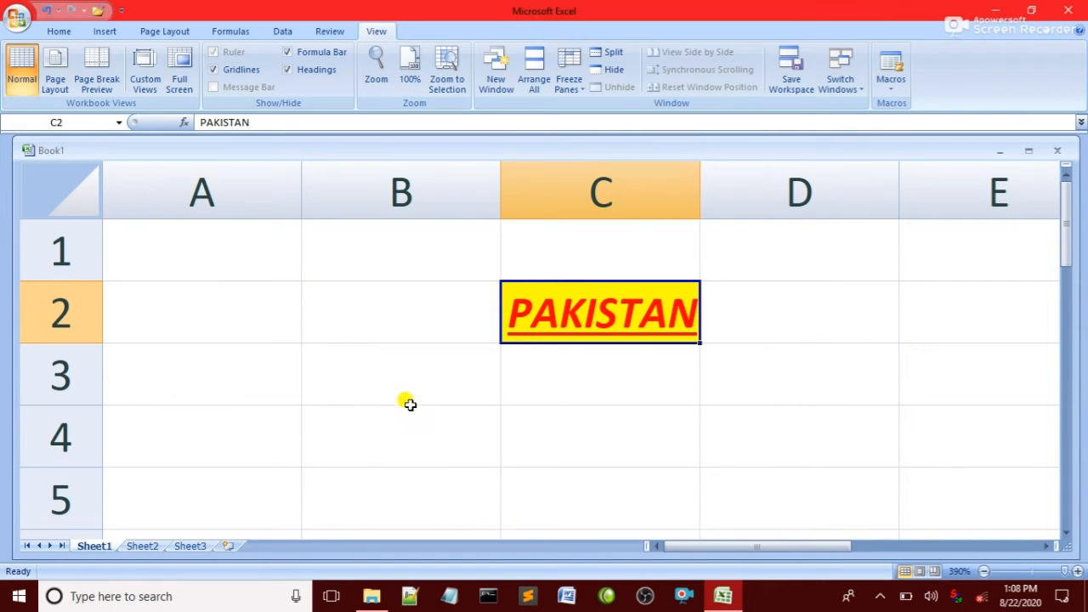
Zoom the worksheet out to 80%.
left_click(983, 572)
left_click(984, 571)
left_click(984, 571)
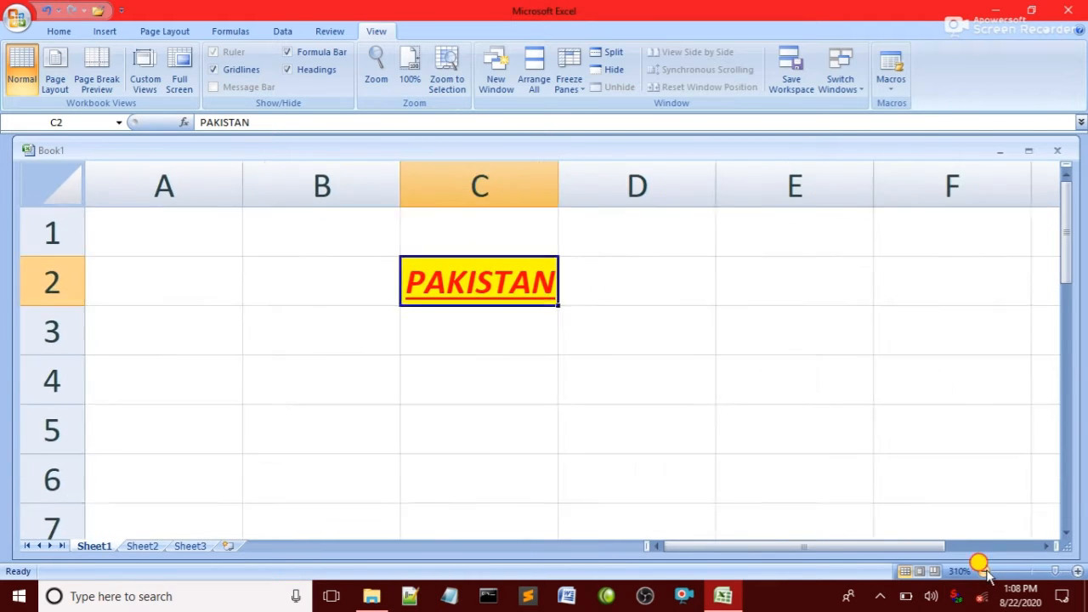
left_click(984, 571)
left_click(984, 571)
left_click(984, 571)
left_click(983, 571)
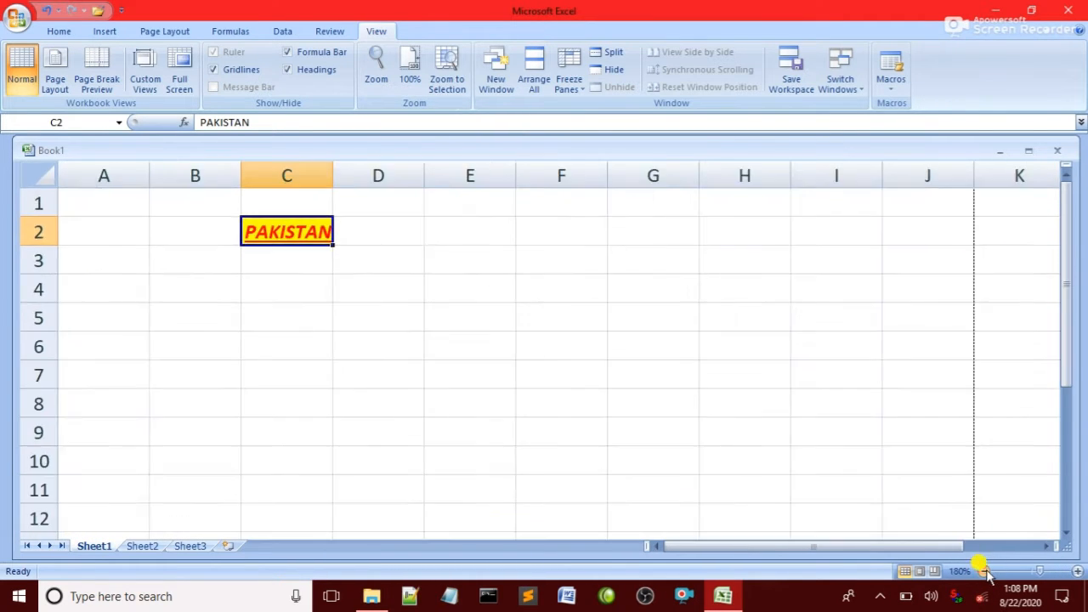
left_click(983, 571)
left_click(984, 571)
left_click(984, 571)
left_click(984, 572)
left_click(983, 571)
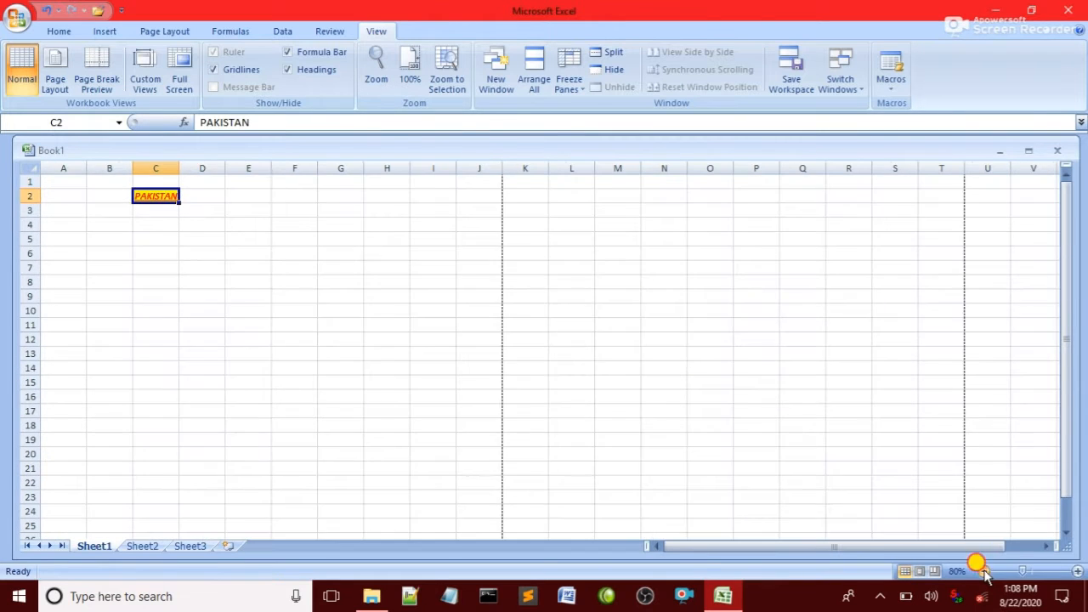
left_click(984, 572)
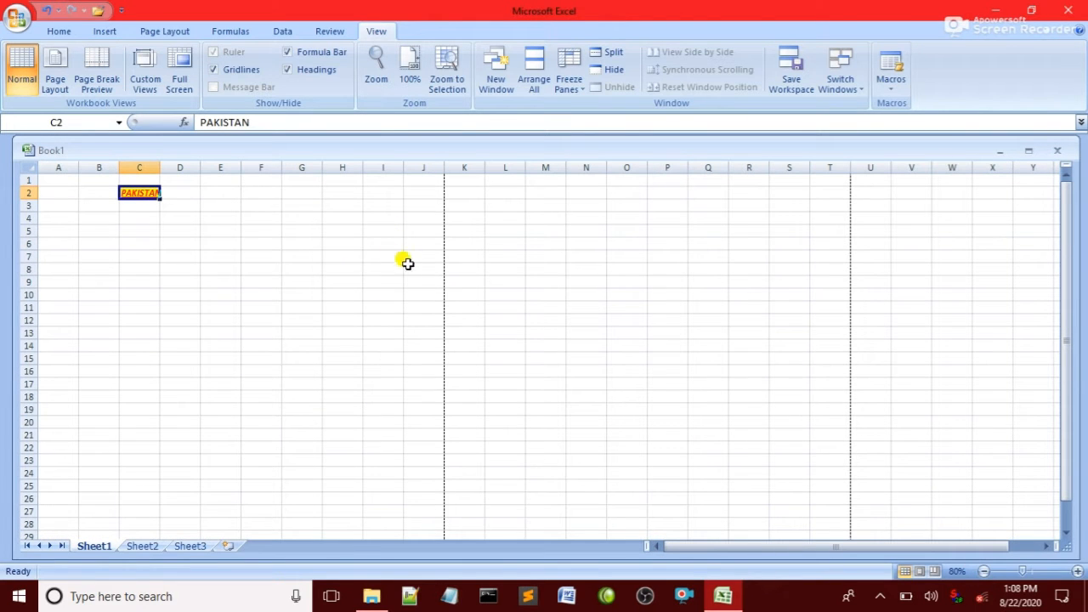
Show the saved custom view AB and reduce the worksheet zoom to 142%.
left_click(146, 83)
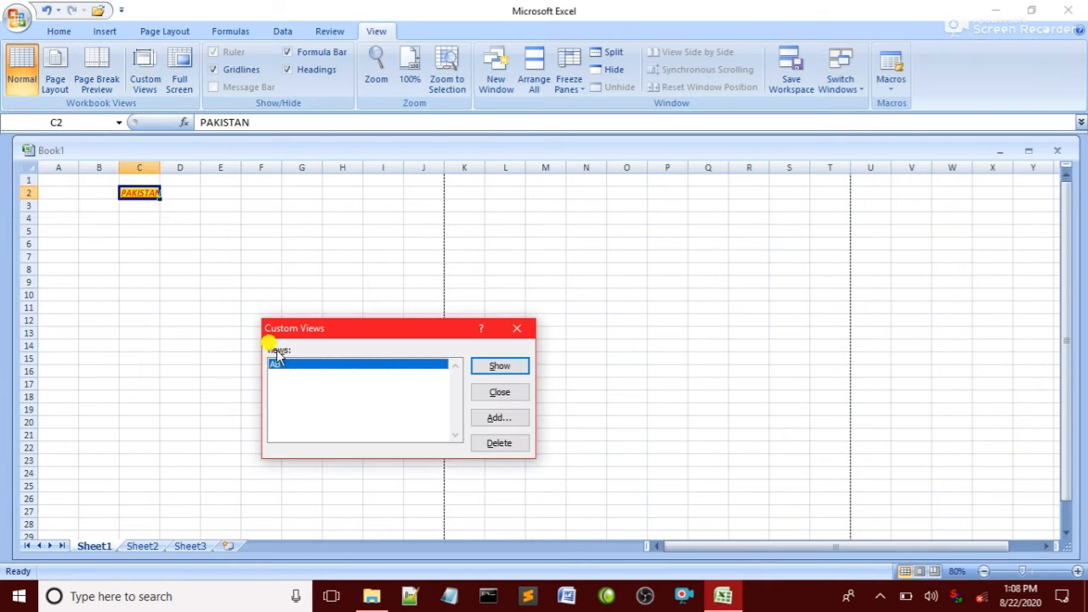
left_click(499, 365)
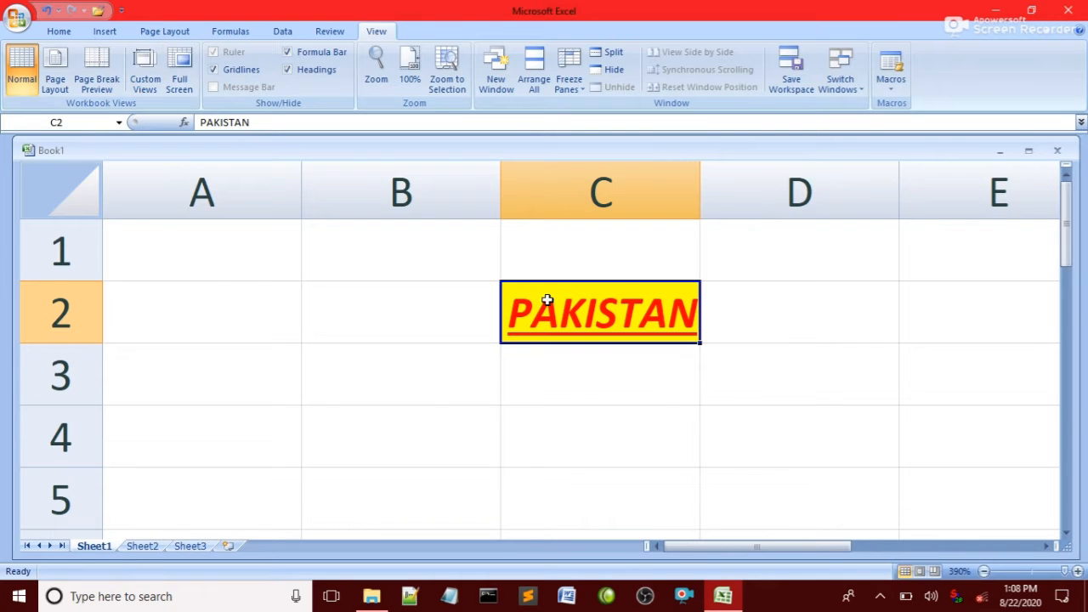
left_click(1034, 570)
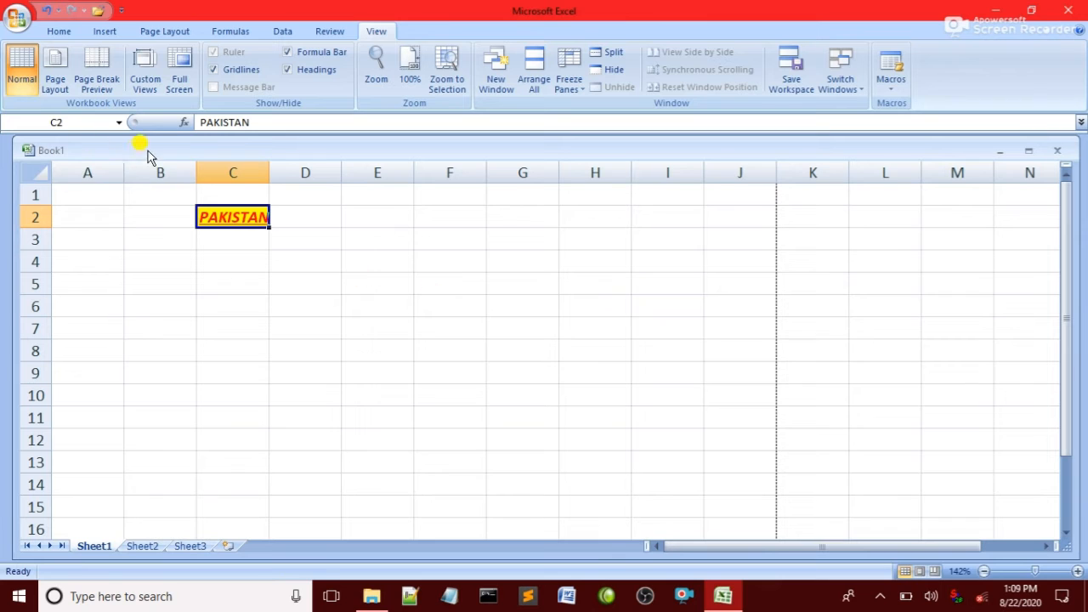
Display the worksheet in Full Screen view and return to the normal window, closing the Custom Views dialog.
left_click(181, 66)
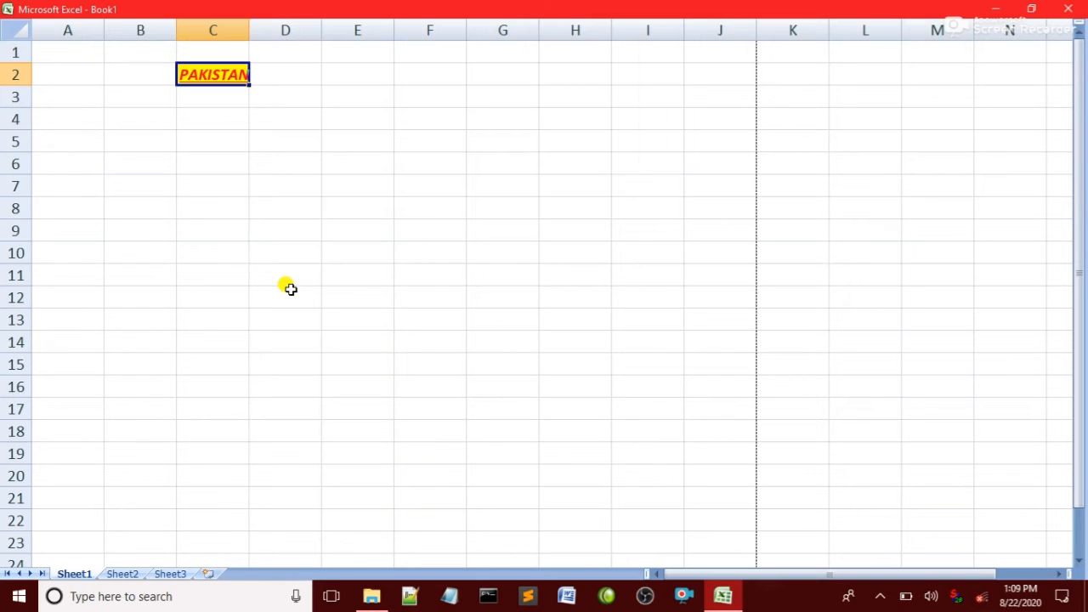
key("Escape")
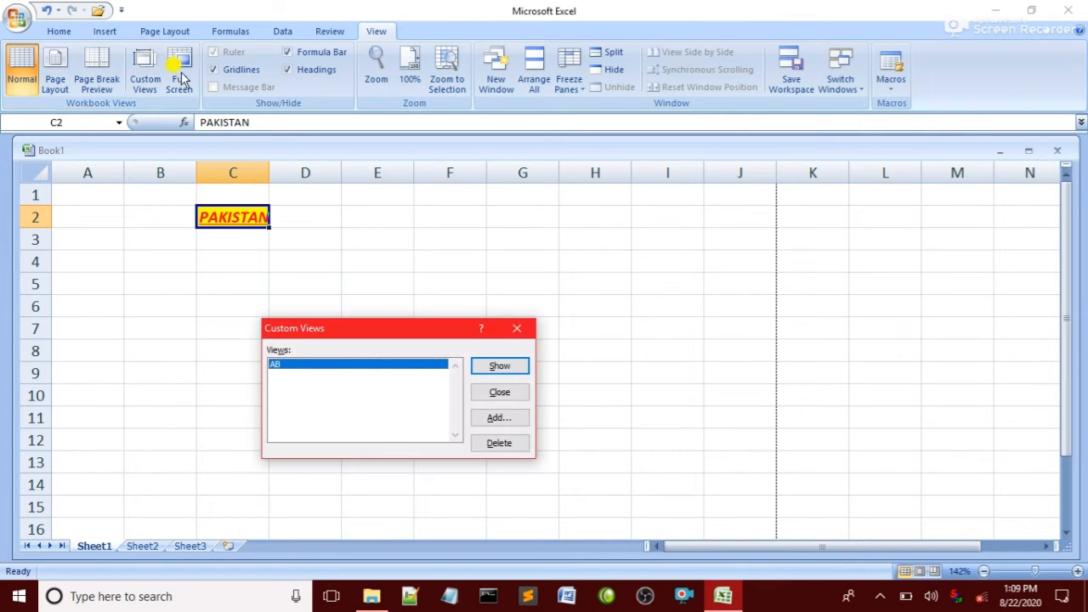
left_click(512, 330)
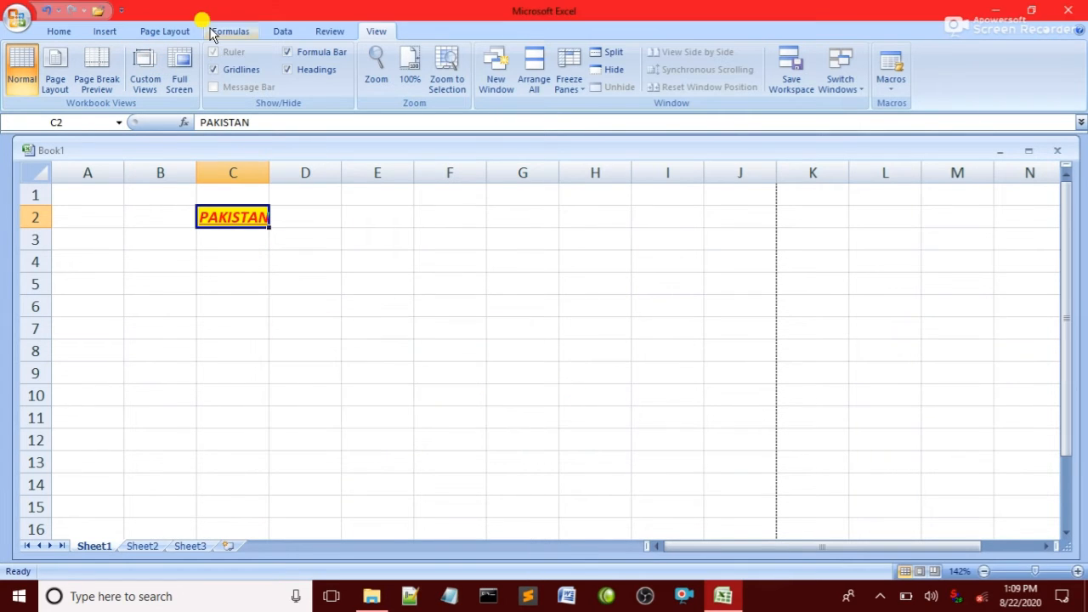
left_click(179, 75)
key("Escape")
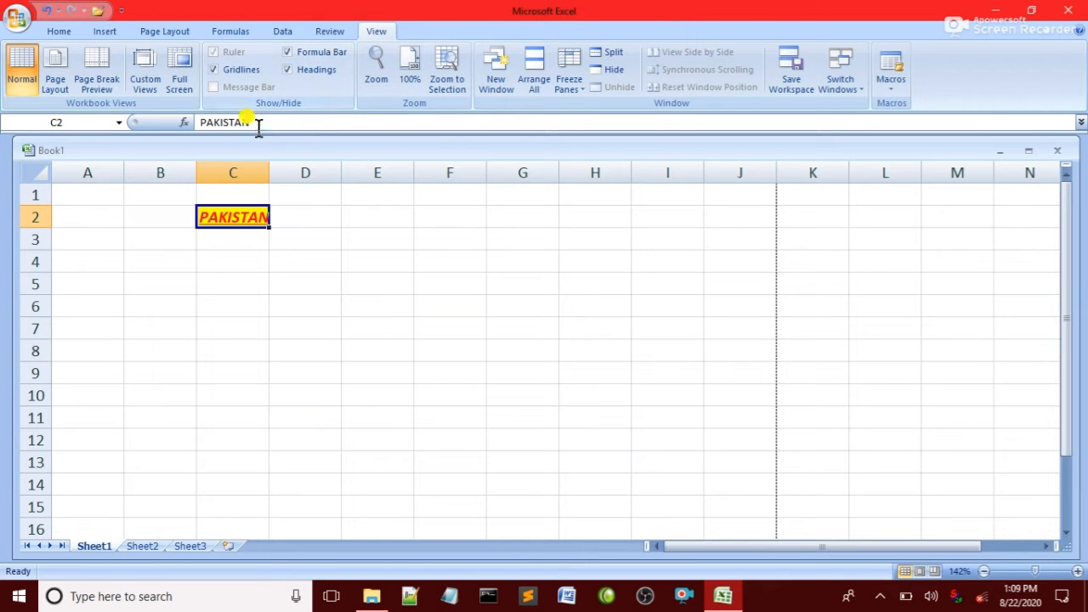
Hide the formula bar above the worksheet.
left_click(288, 52)
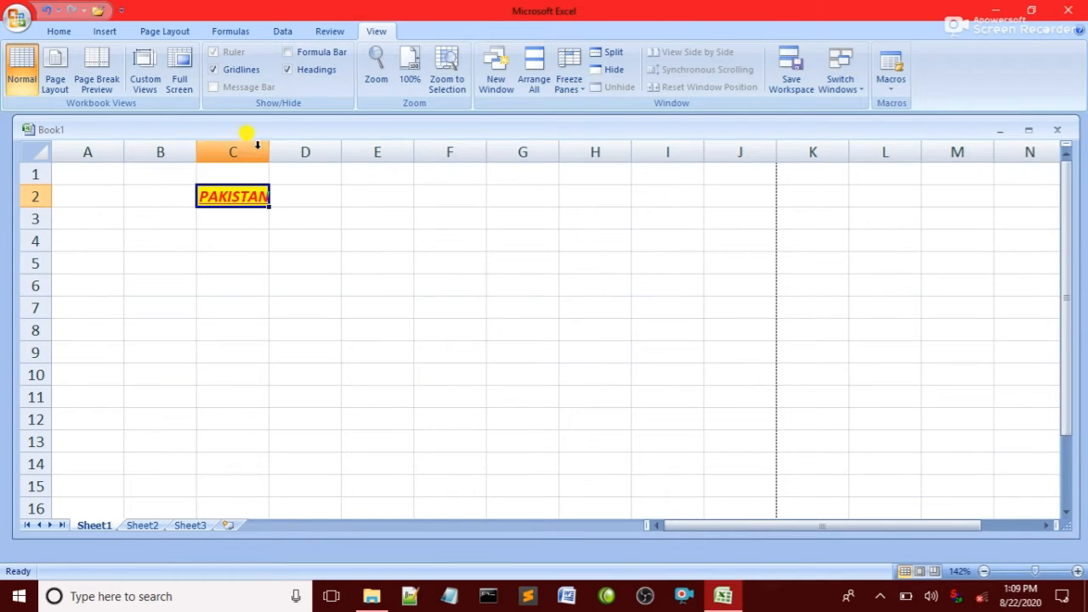
Show the formula bar again, and select column C and row 1 by their headings.
left_click(289, 53)
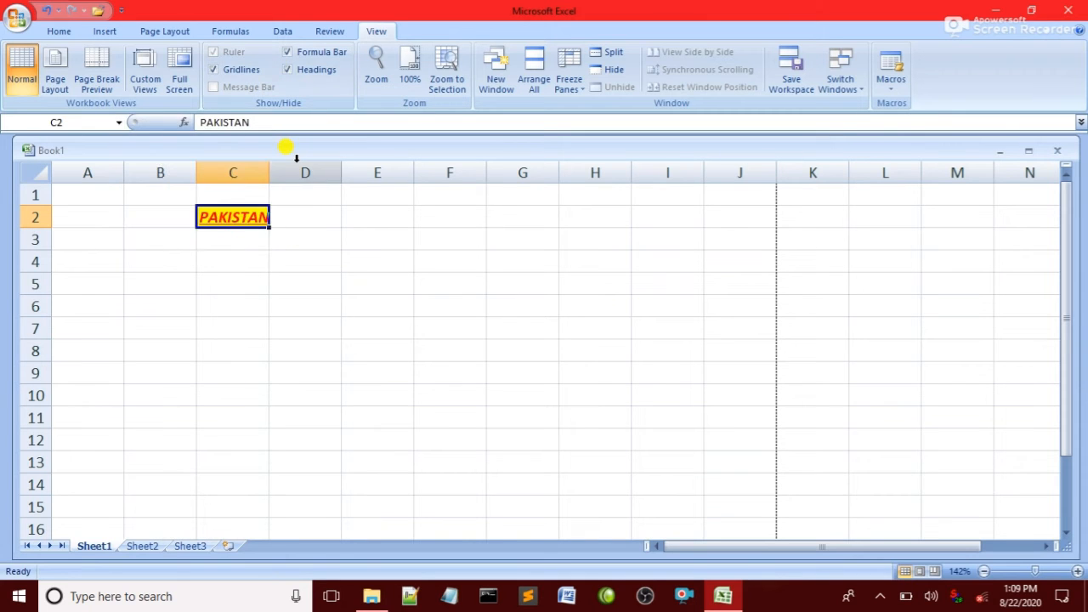
left_click(291, 70)
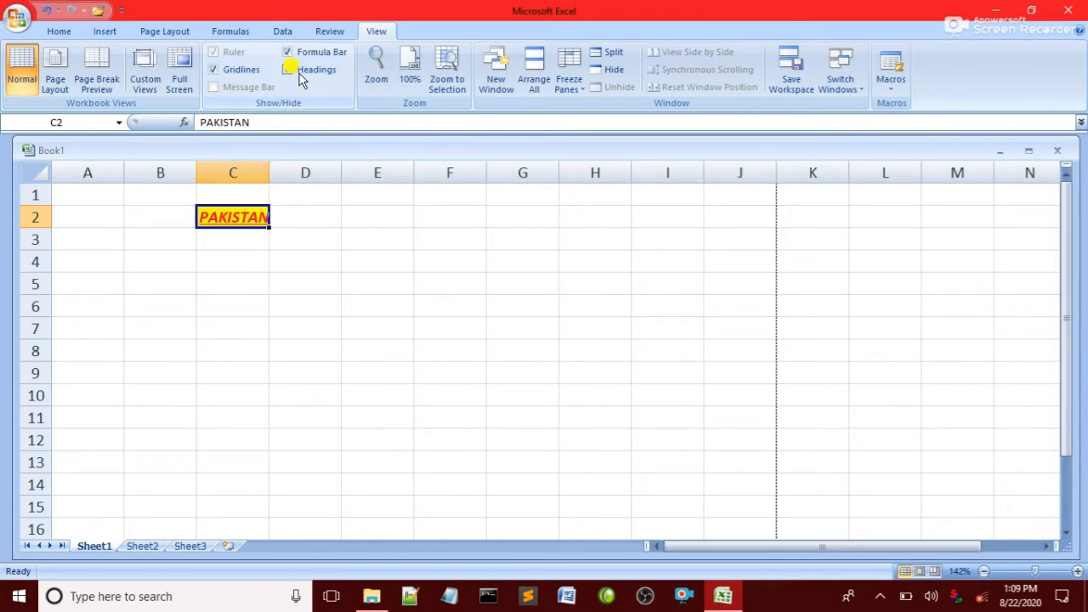
left_click(232, 172)
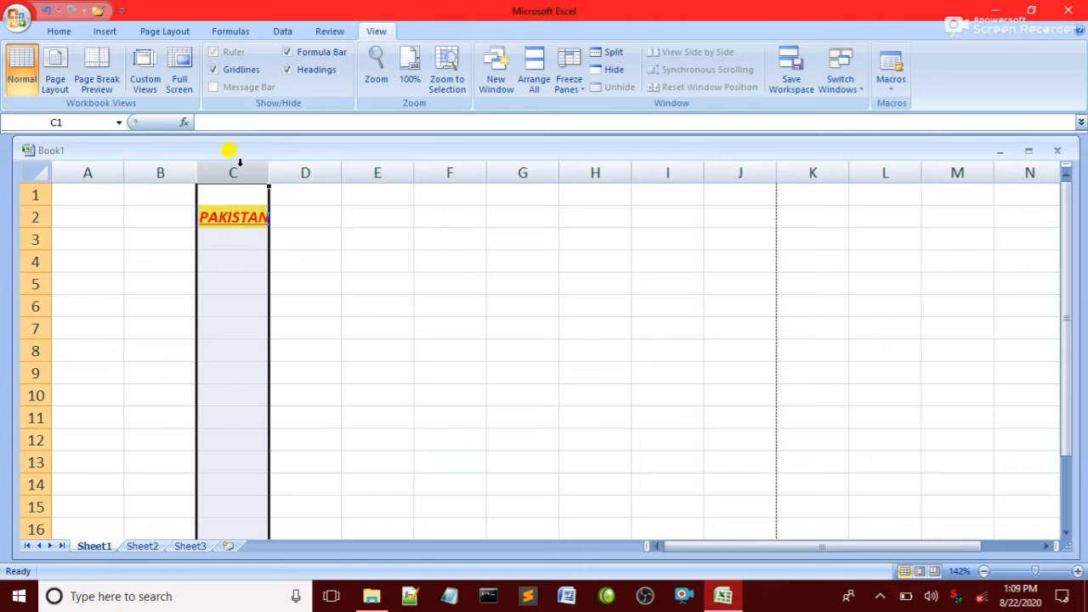
left_click(30, 194)
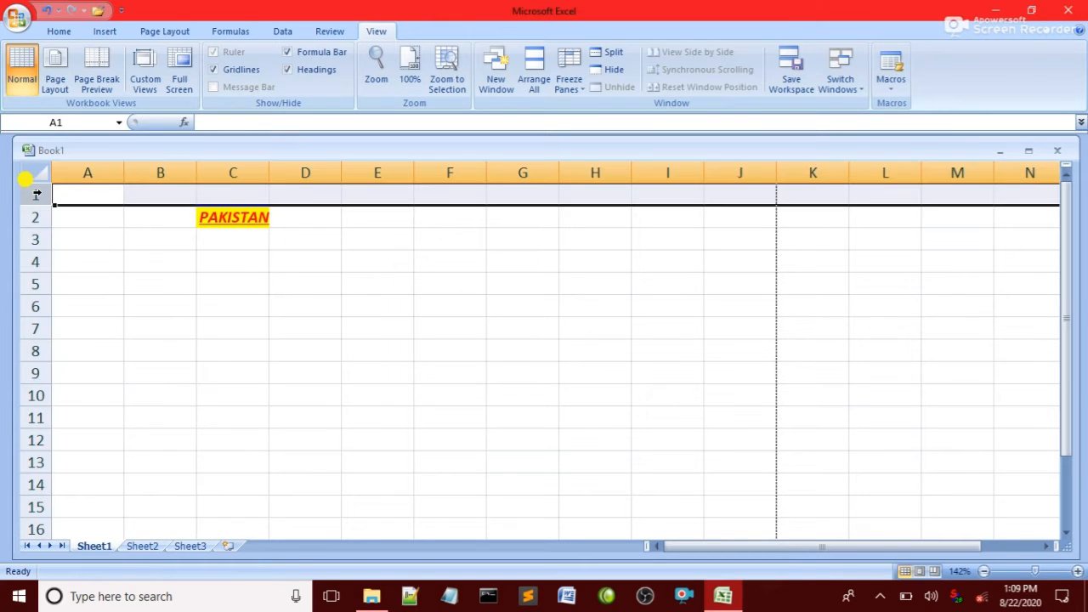
Hide the row and column headings, select cell D3, and show the headings again, selecting row 3 by its number.
left_click(290, 69)
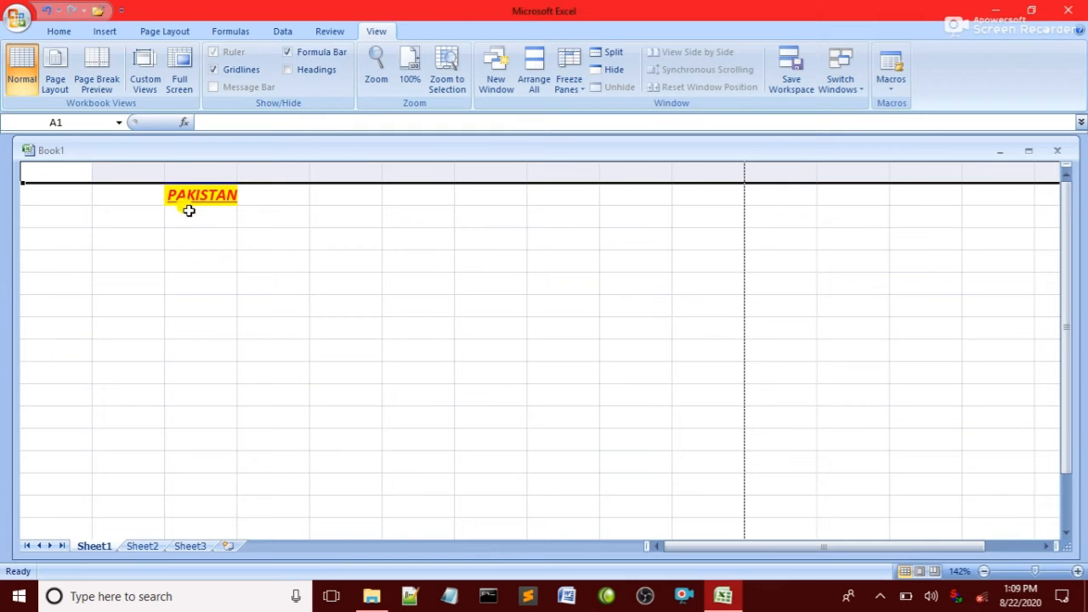
left_click(241, 225)
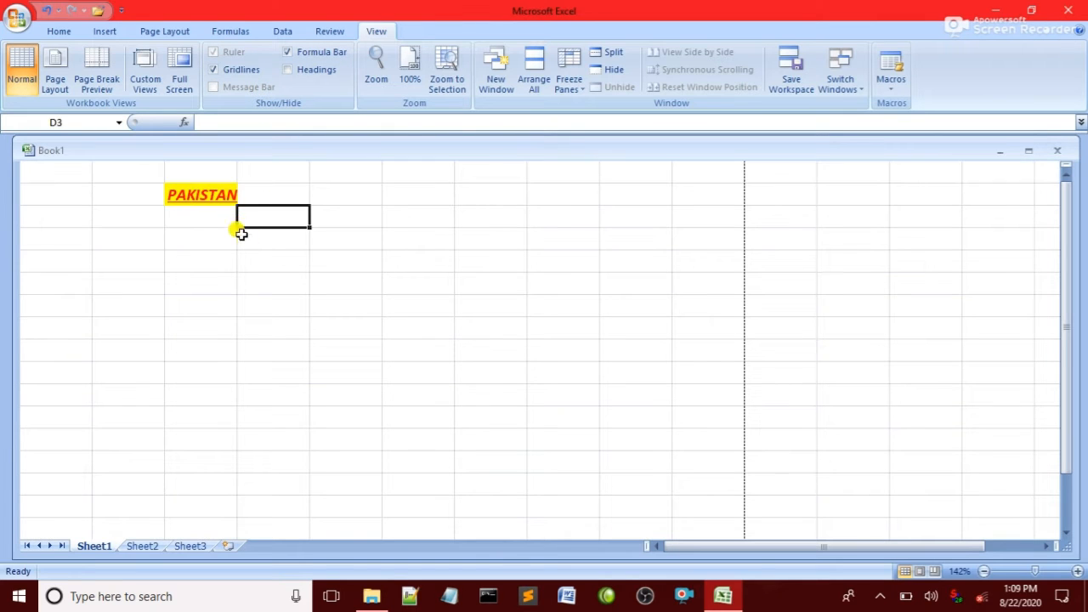
left_click(287, 72)
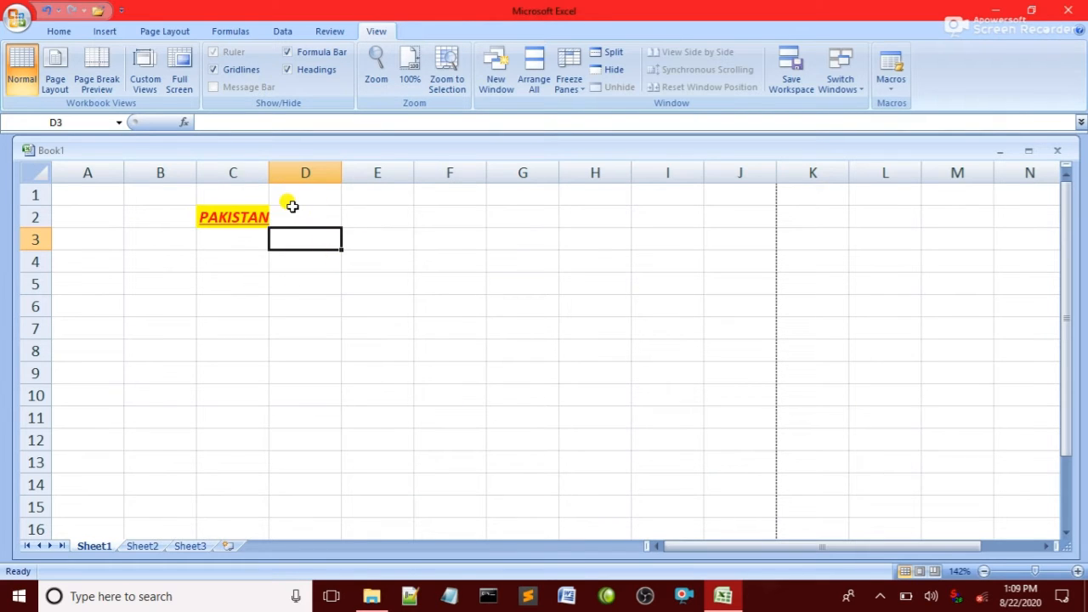
left_click(177, 176)
left_click(25, 238)
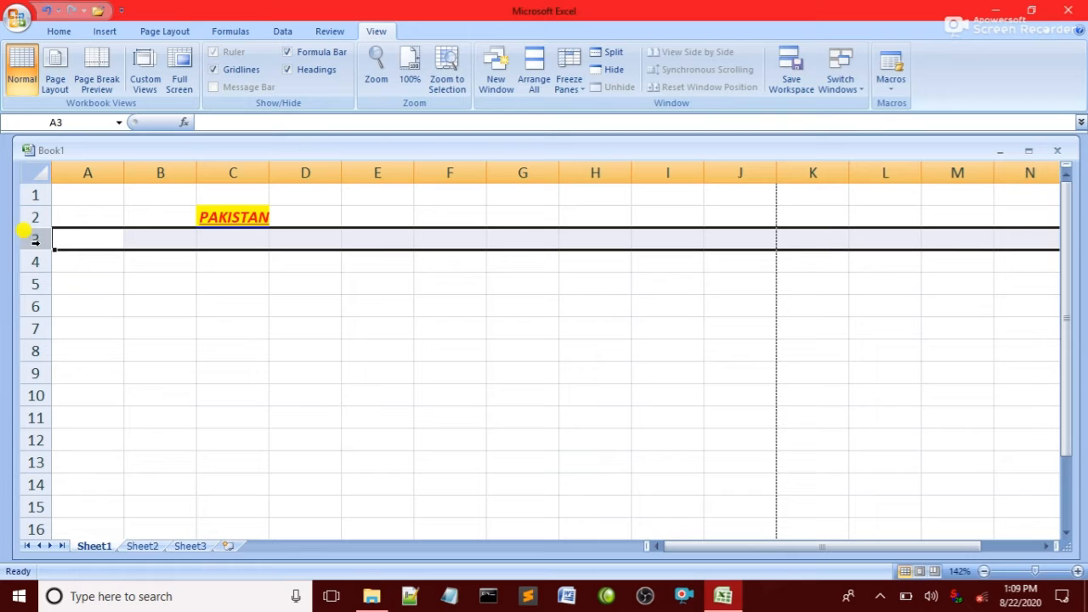
left_click(232, 310)
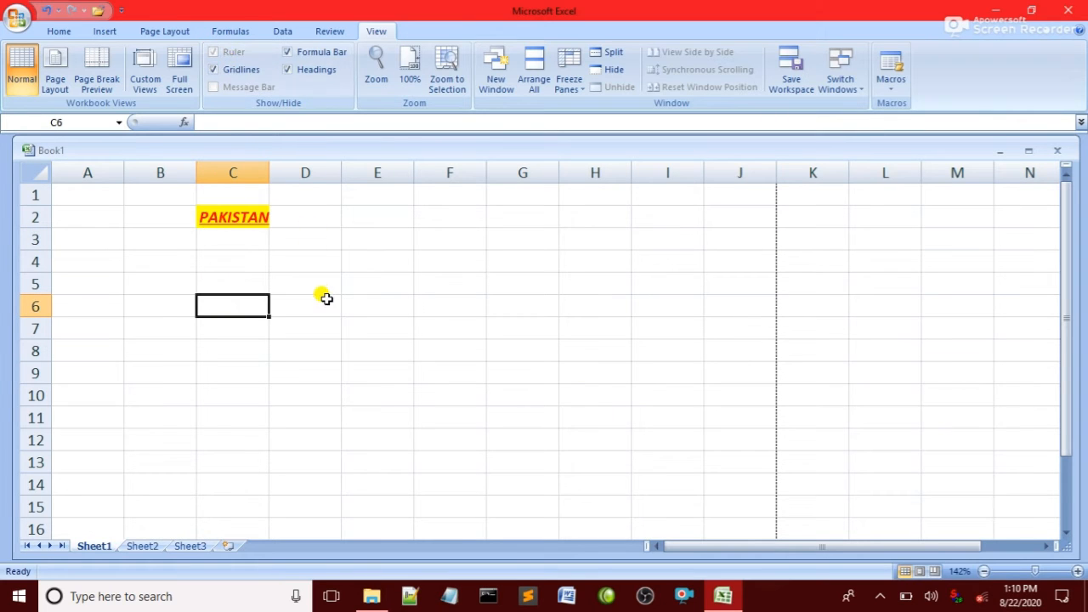
left_click(331, 249)
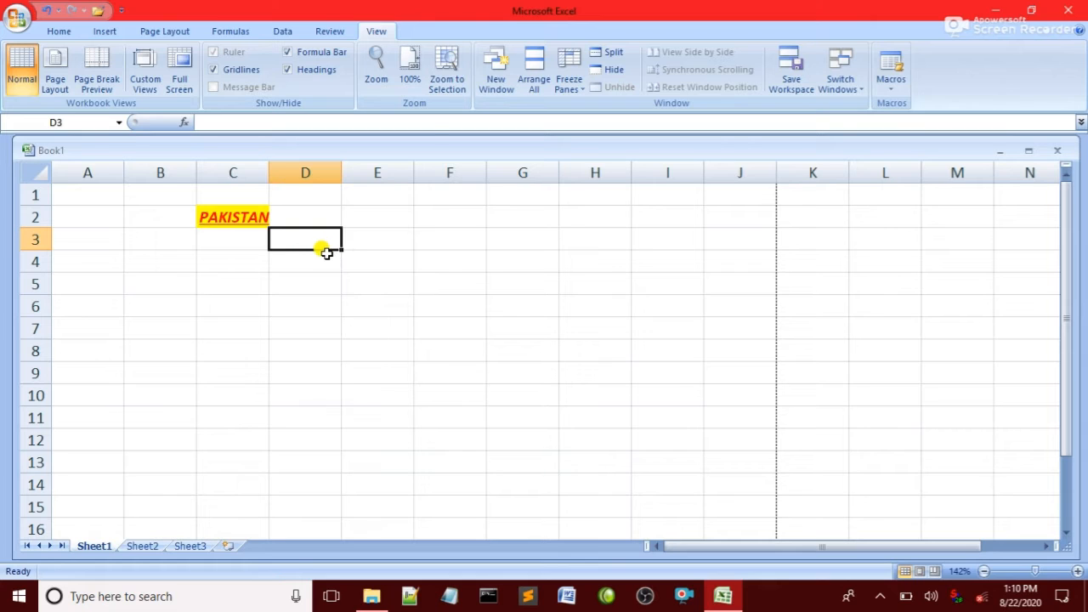
left_click_drag(328, 253, 327, 361)
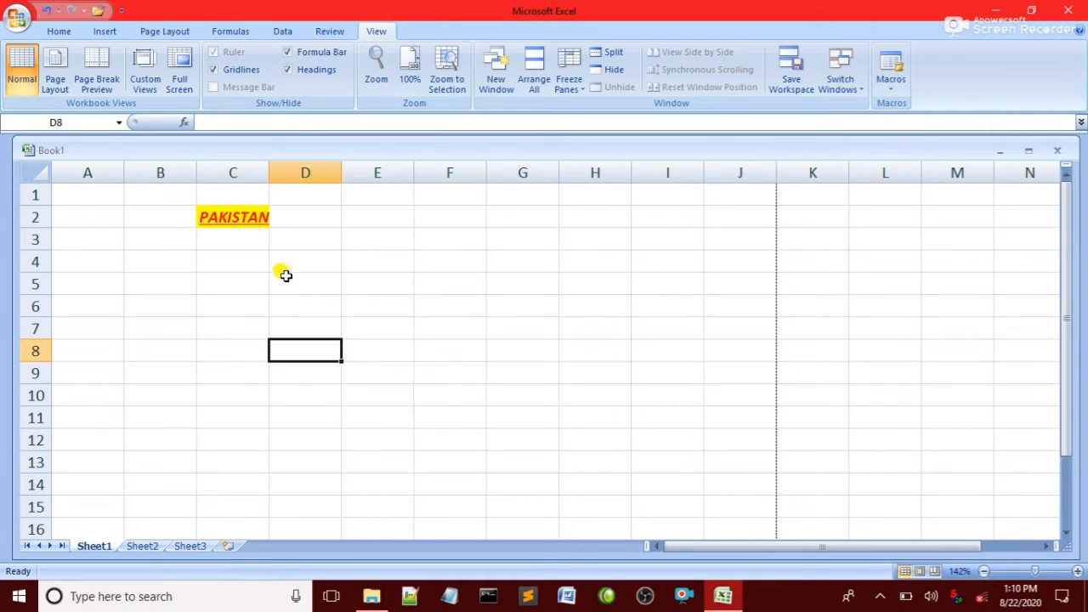
left_click(300, 245)
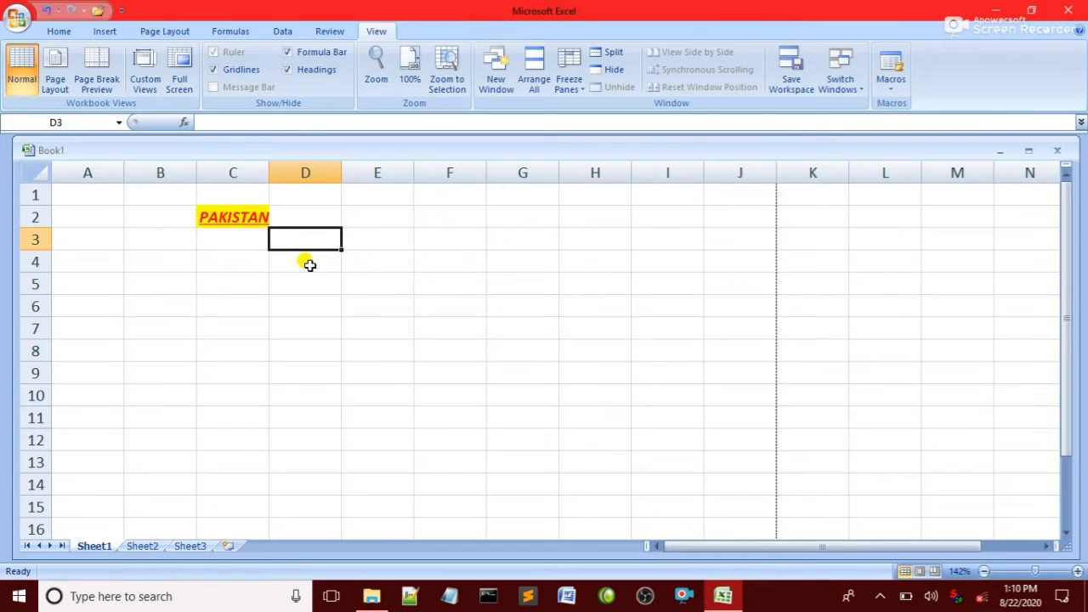
left_click(204, 263)
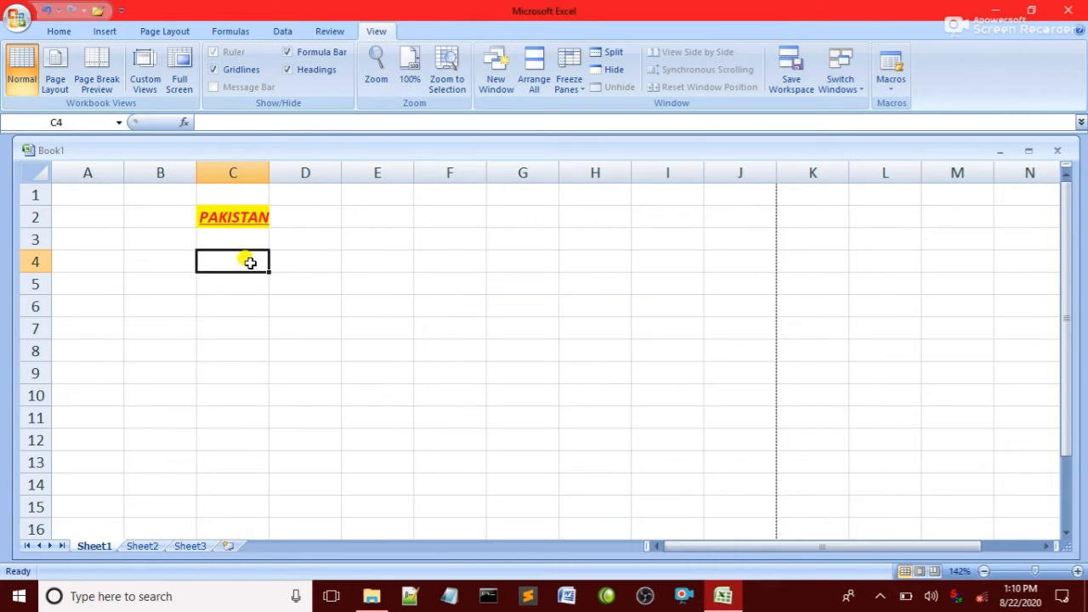
left_click(309, 270)
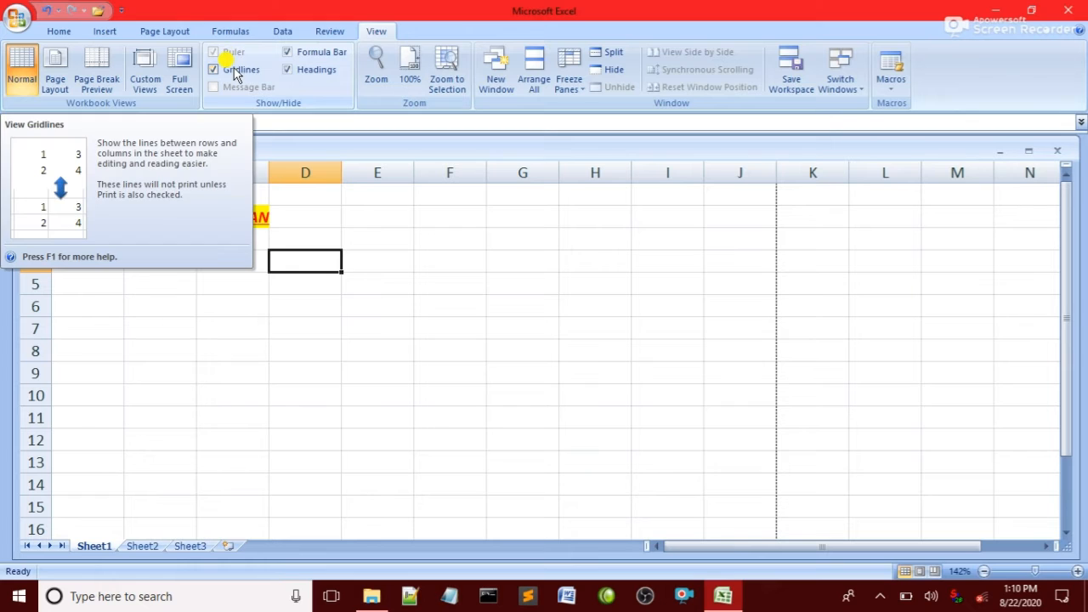
Hide the worksheet gridlines, select several blank cells including C4 and B5, and show the gridlines again.
left_click(235, 74)
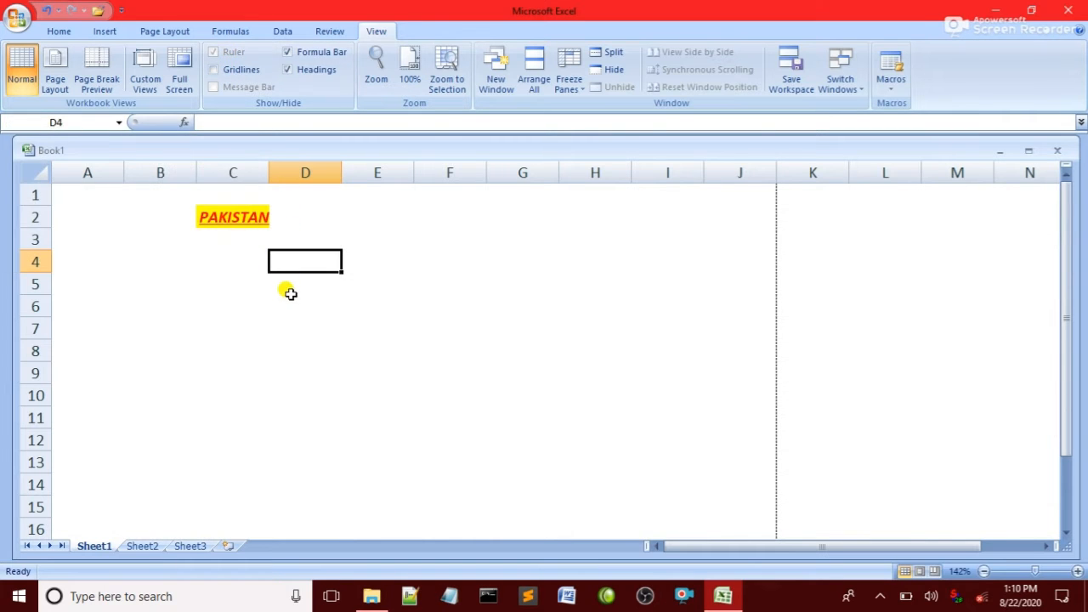
left_click(502, 257)
left_click(353, 237)
left_click(227, 264)
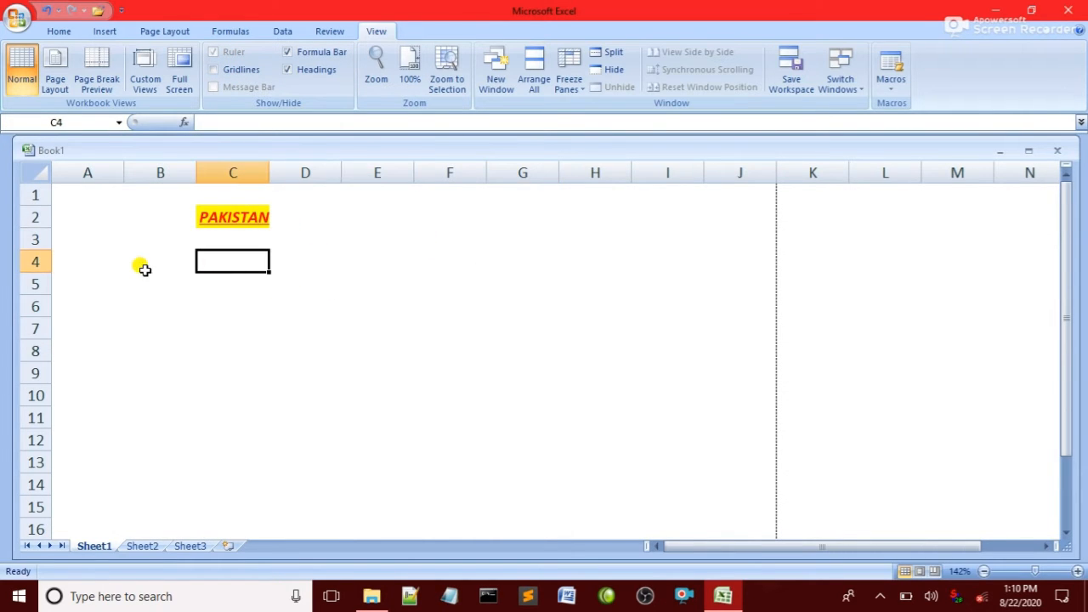
left_click(137, 279)
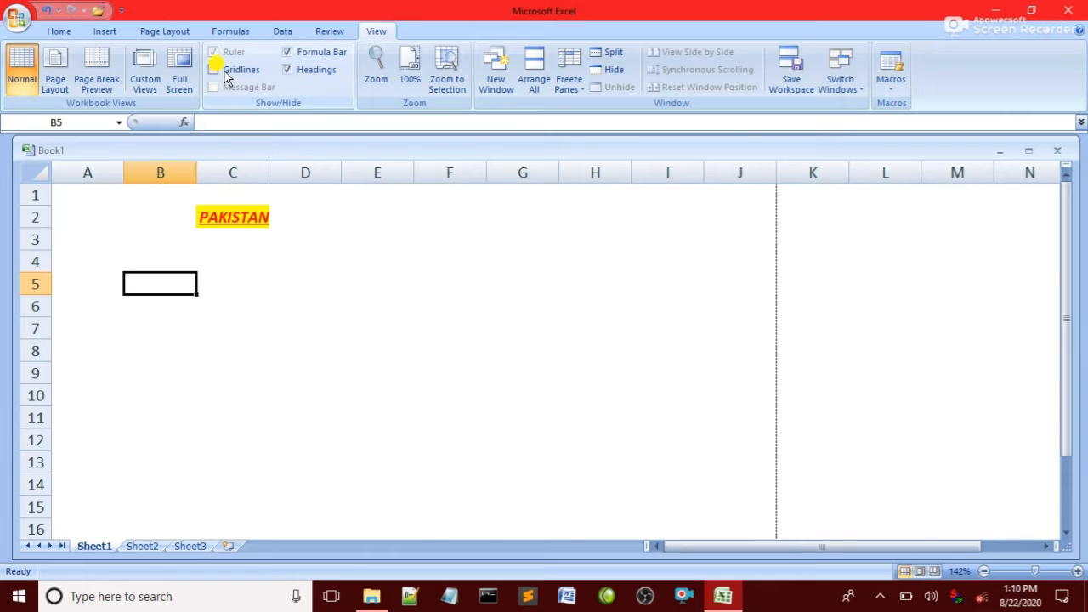
left_click(220, 69)
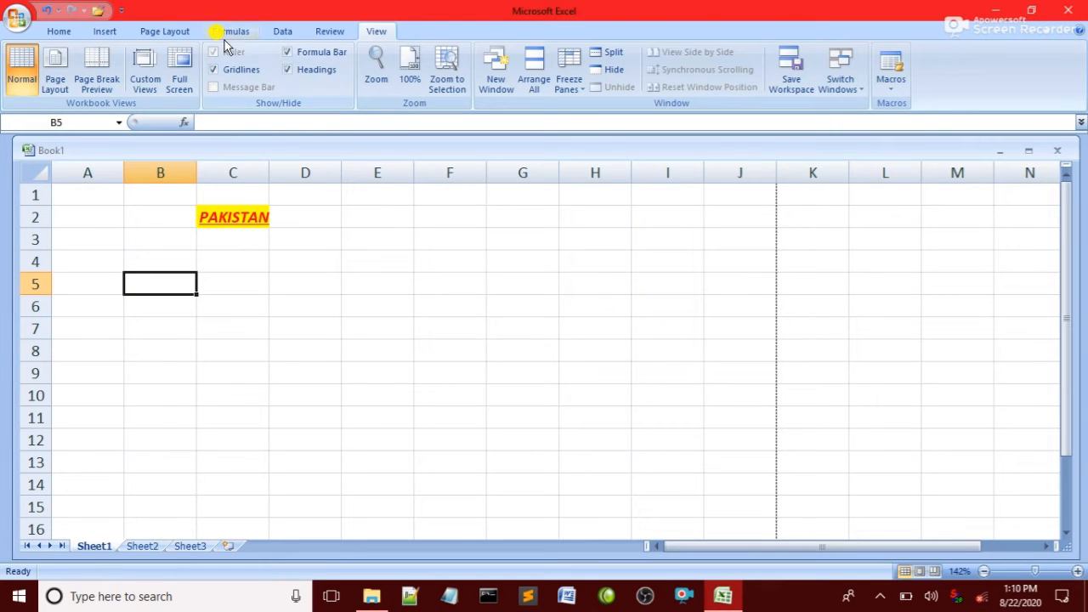
Display the worksheet in Page Layout view and collapse columns B through I using the column borders.
left_click(45, 83)
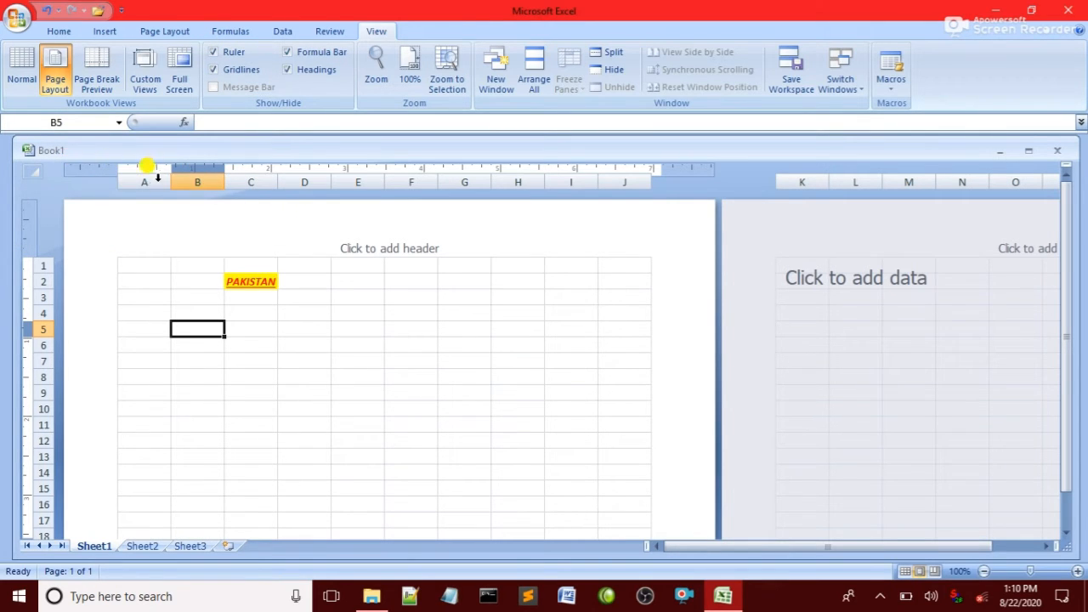
left_click_drag(599, 181, 157, 181)
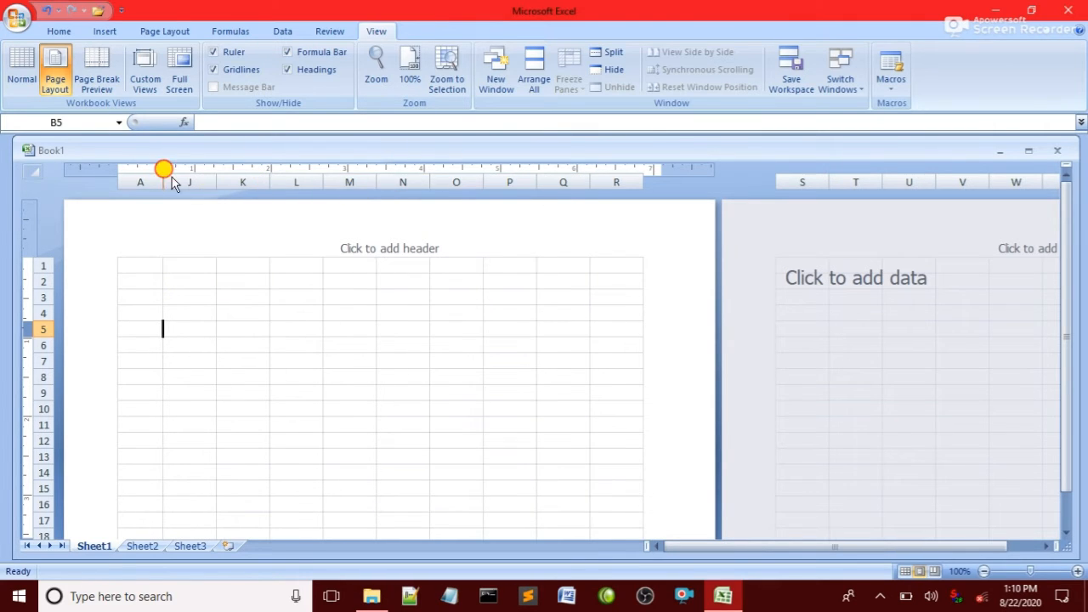
Hide and reshow the page ruler, and return the worksheet to Normal view.
left_click(215, 52)
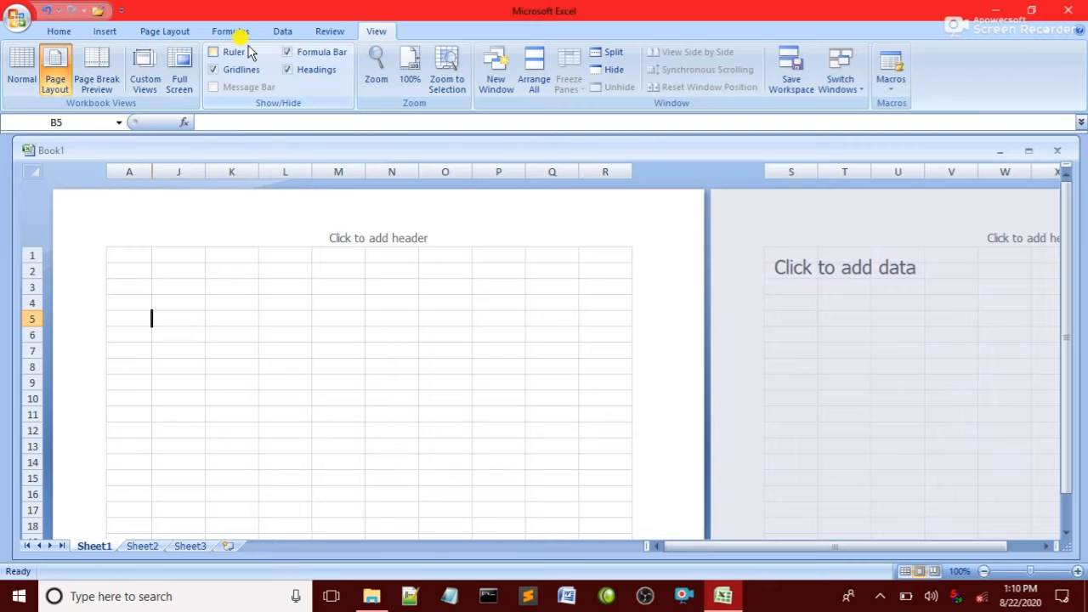
left_click(215, 52)
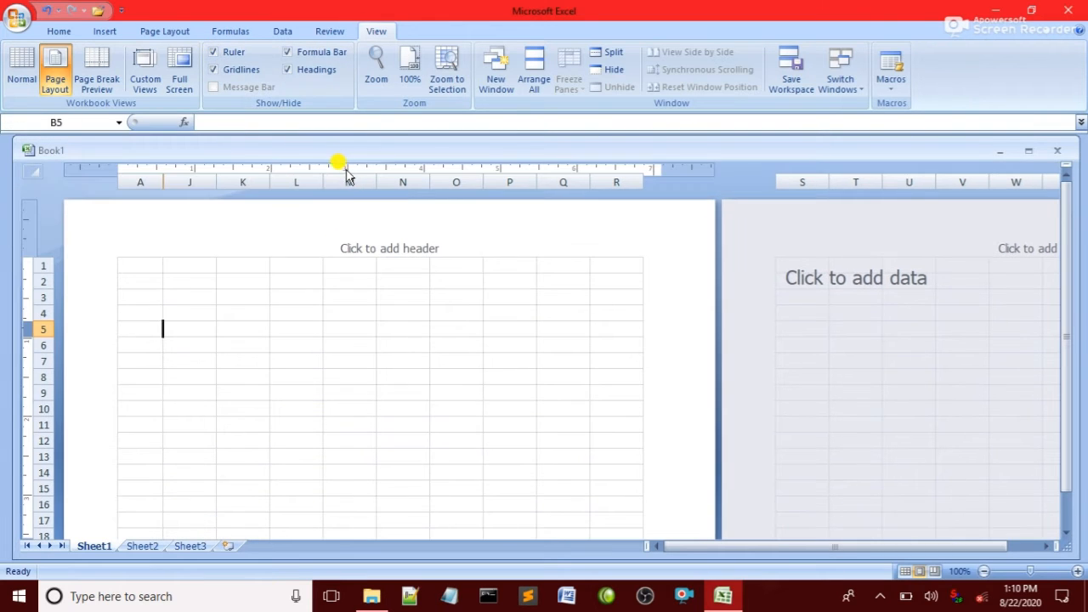
left_click(22, 66)
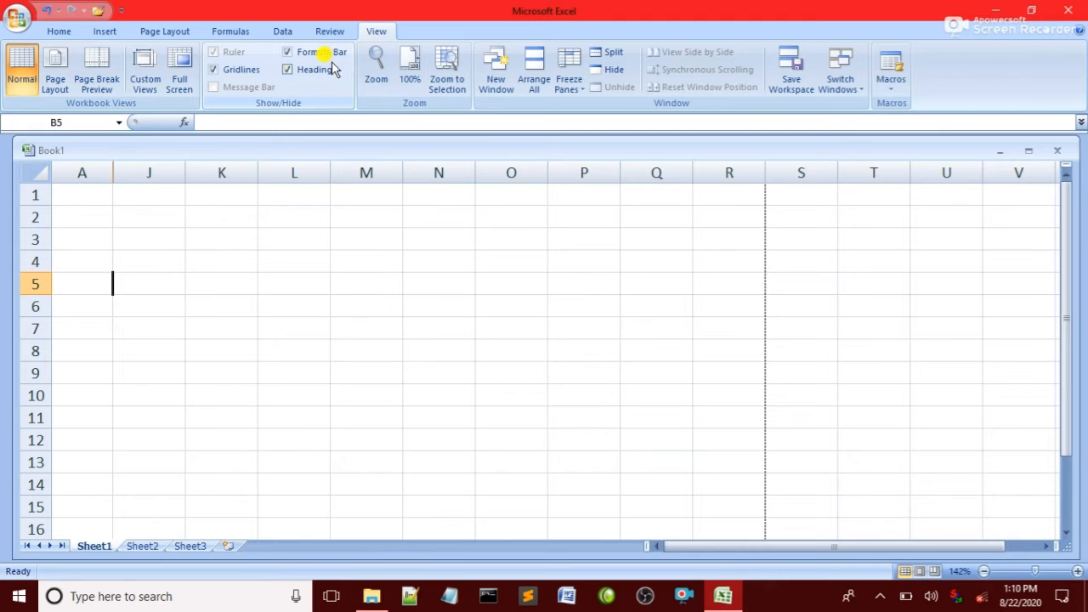
Set the worksheet magnification to 100% and after that to 200% with the Zoom settings.
left_click(376, 68)
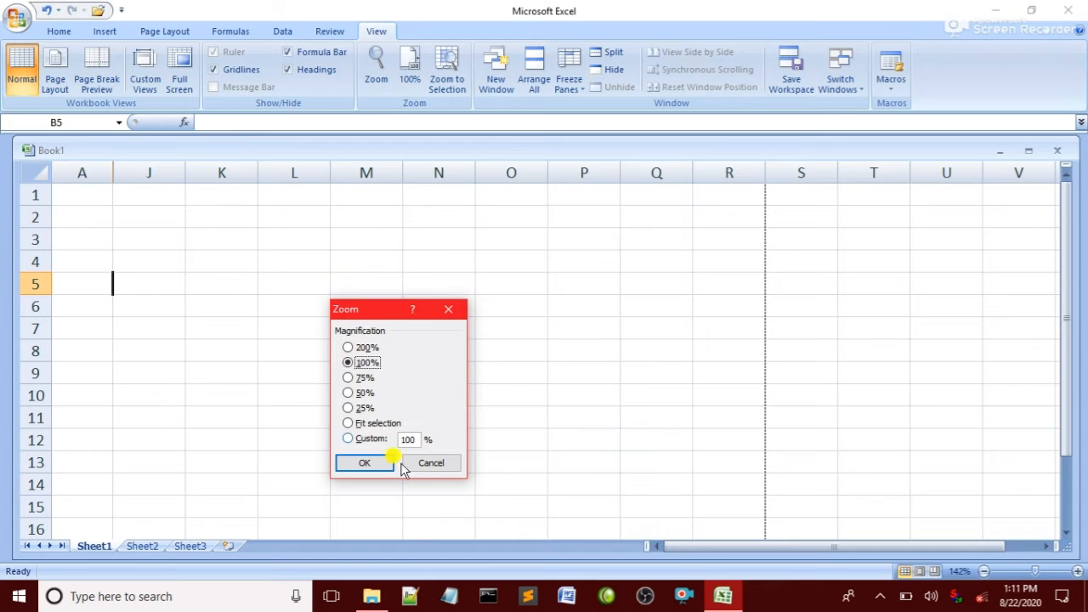
left_click(363, 464)
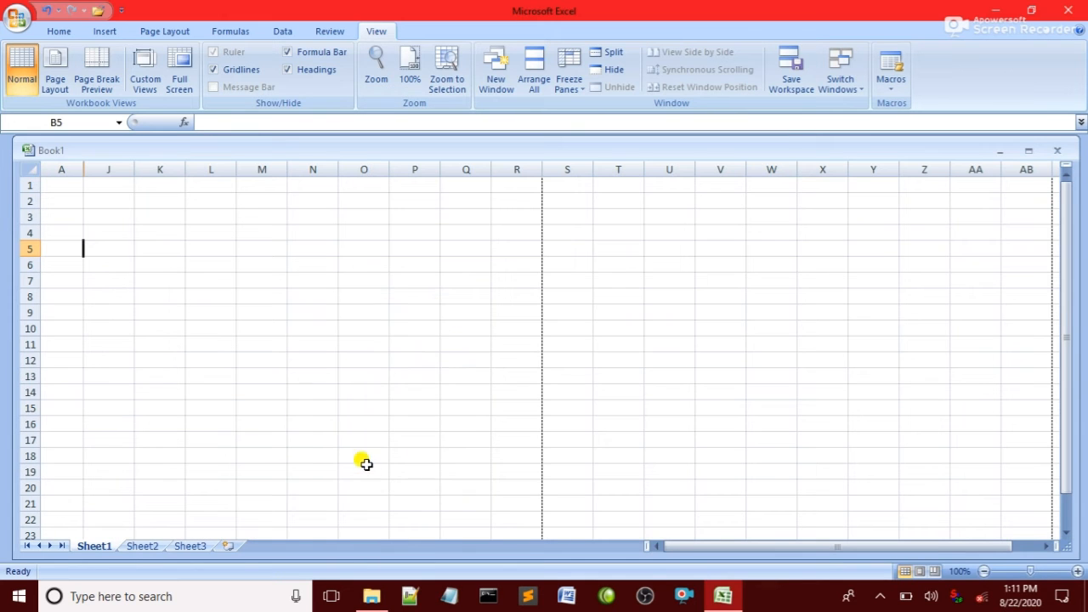
left_click(377, 66)
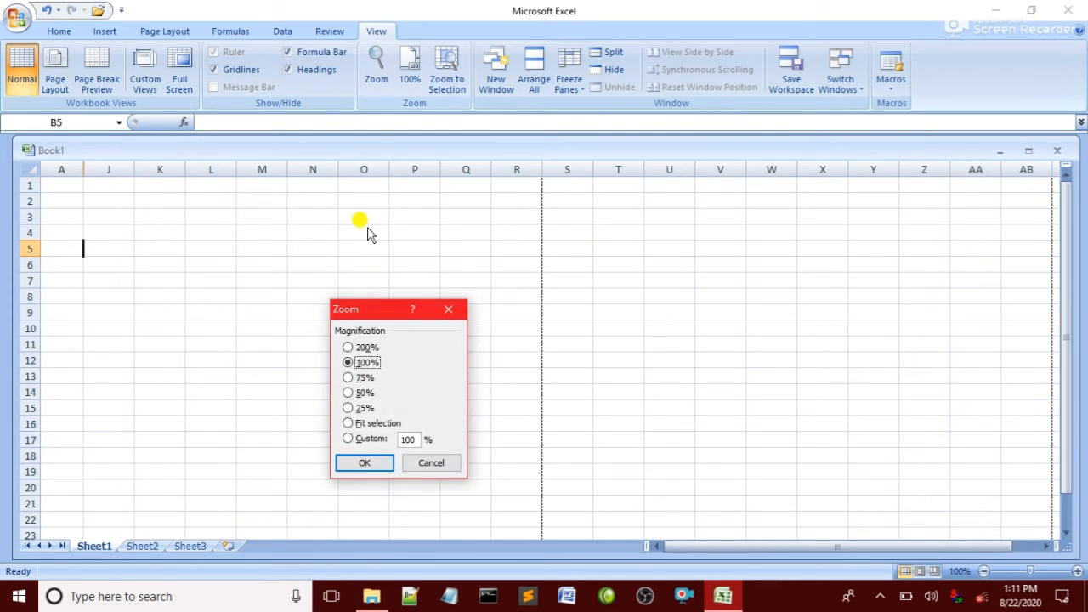
left_click(350, 347)
left_click(364, 462)
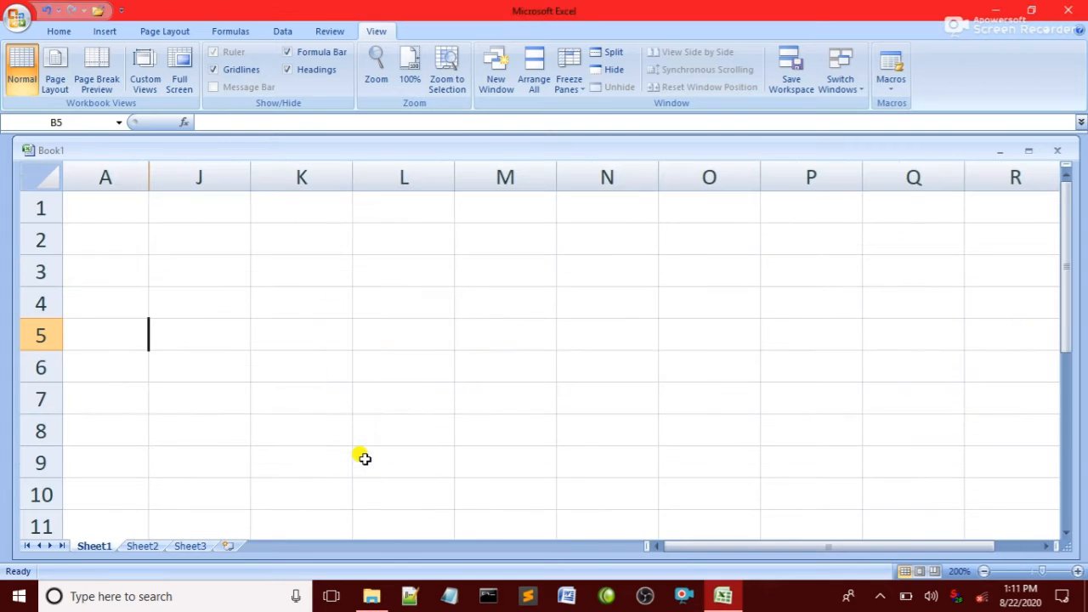
Zoom the worksheet to the selected cell J2, and reduce the magnification to 178%.
left_click(198, 229)
left_click(448, 75)
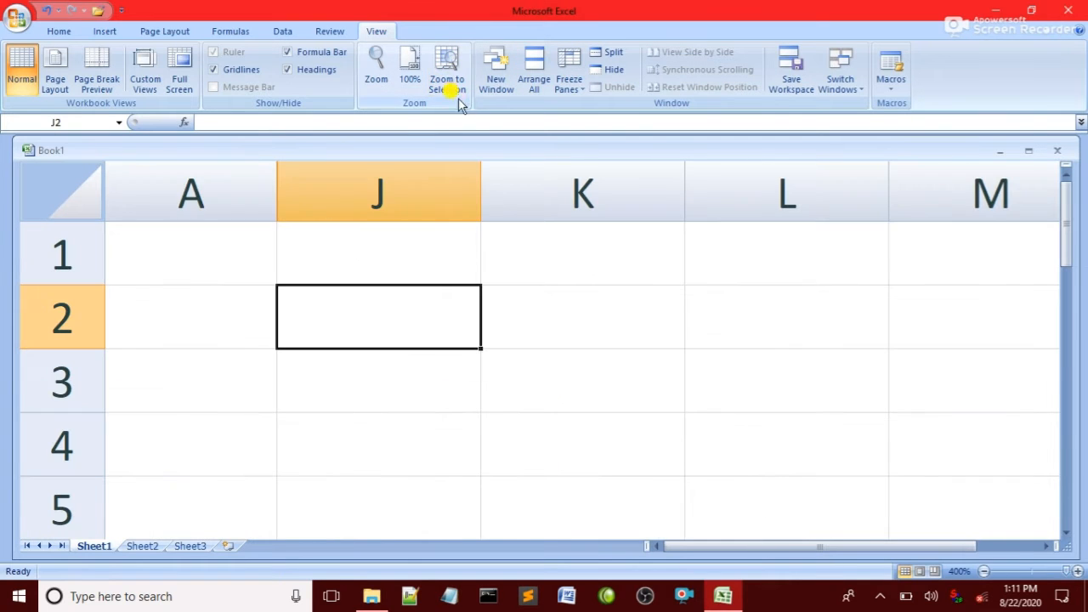
left_click(1039, 571)
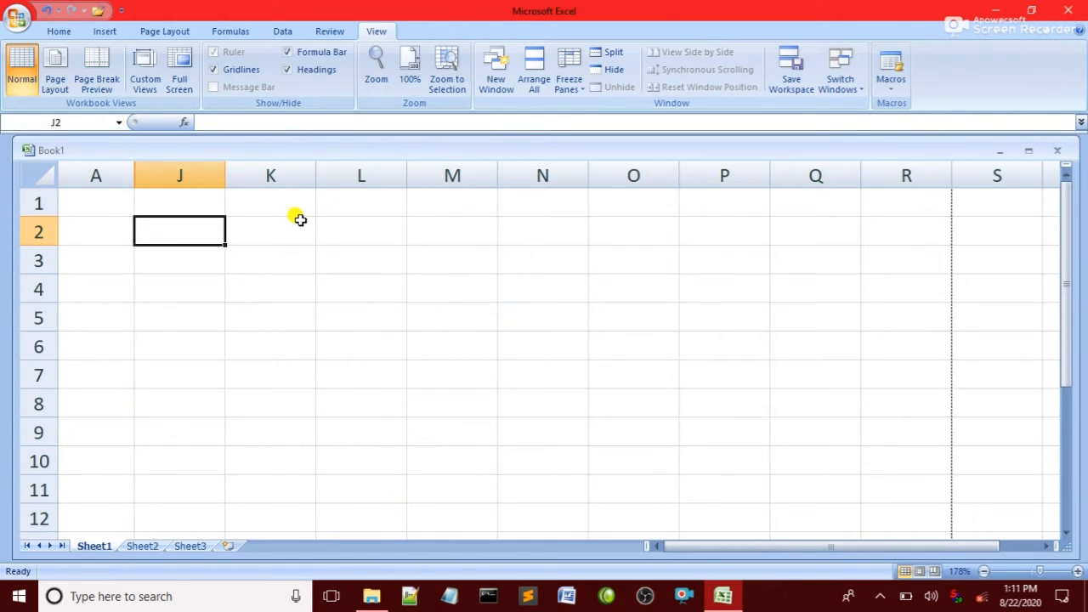
Enter the sample text SDFG in cell J2, GDFSAG in K3 and DFSG in J3.
type("SDFG")
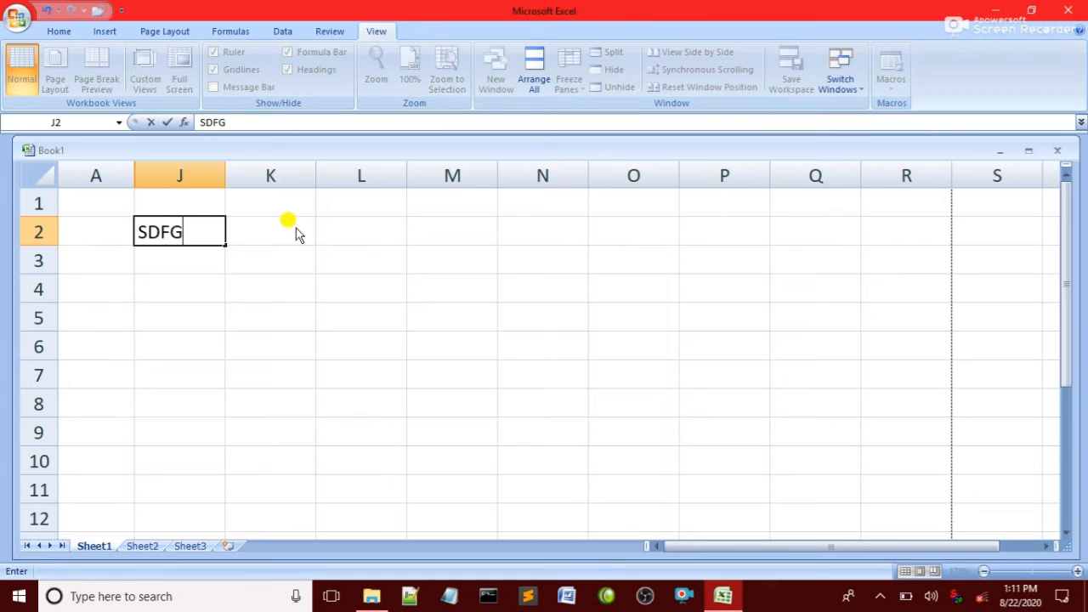
left_click(243, 255)
type("GDFSAG")
left_click(156, 262)
type("DFSG")
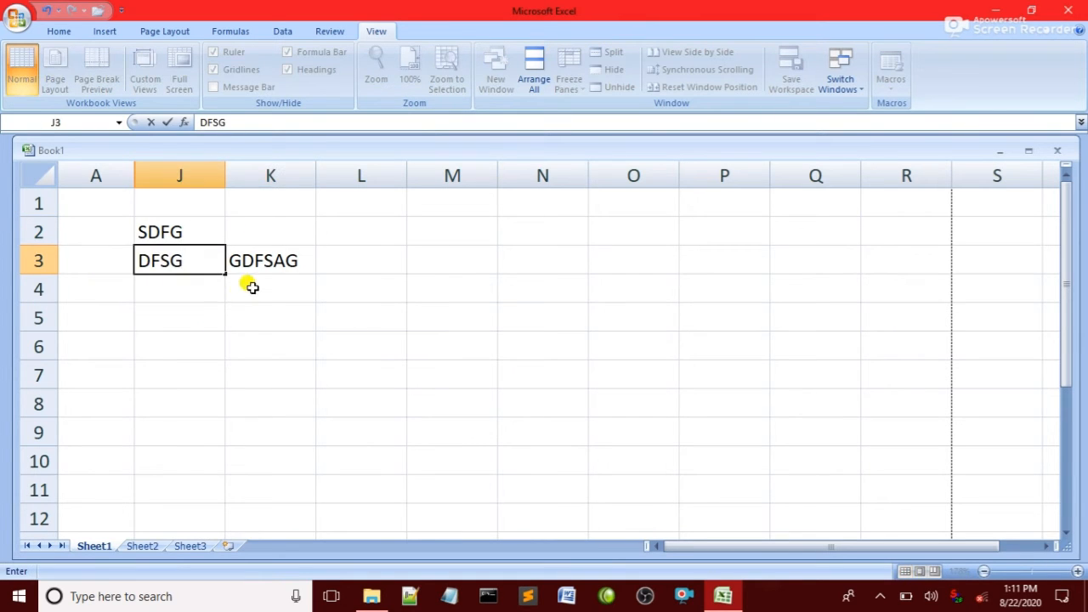
Fill row 4 with the sample text DF in K4, DSG in A4 and FDG in J4.
left_click(248, 284)
type("DF")
left_click(110, 286)
left_click_drag(110, 286, 175, 293)
type("DSG")
left_click(186, 289)
type("FDG")
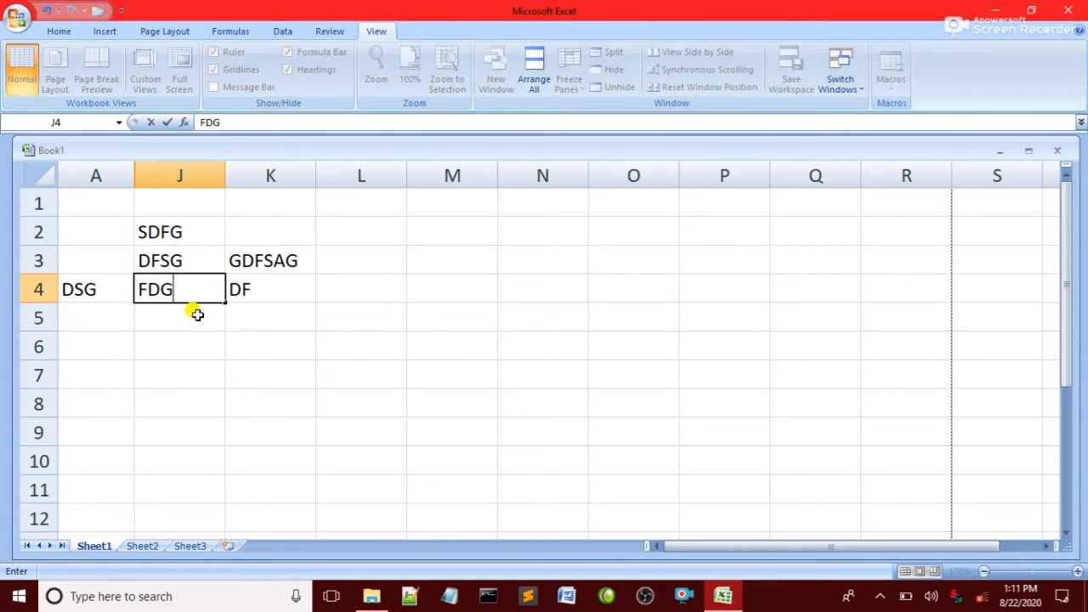
left_click(285, 310)
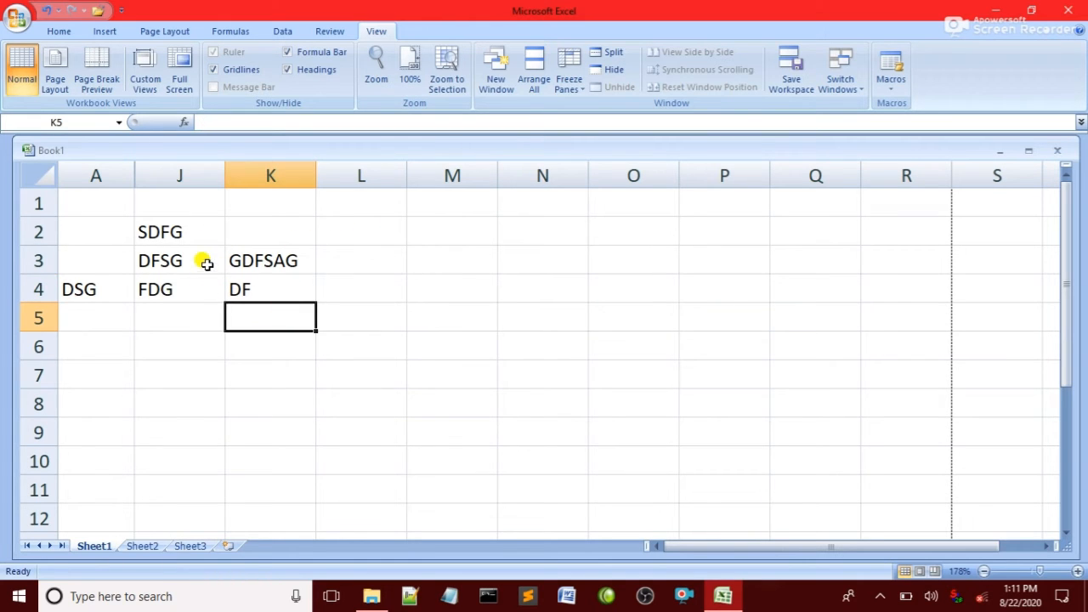
Open three additional windows of the Book1 workbook.
left_click(493, 80)
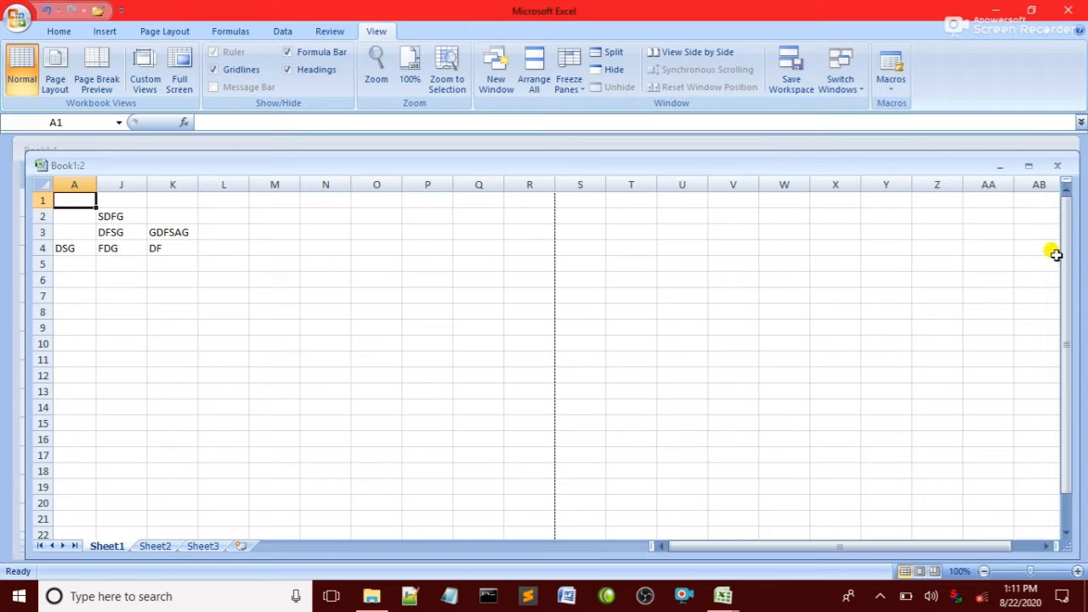
mouse_move(1063, 253)
left_mouse_down()
mouse_move(1064, 296)
mouse_move(1064, 264)
left_mouse_up()
left_click(506, 76)
left_click(507, 76)
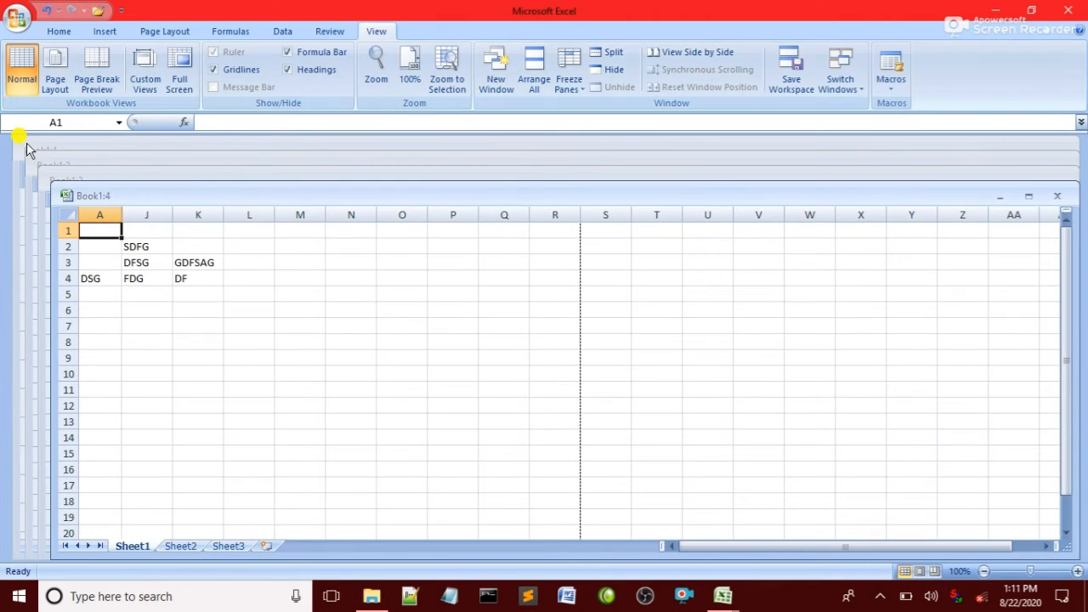
Bring the overlapping Book1 windows forward in turn, shifting Book1:3 slightly and ending on the original Book1:1 window.
left_click(94, 151)
mouse_move(92, 170)
left_mouse_down()
mouse_move(95, 144)
mouse_move(223, 155)
mouse_move(0, 136)
mouse_move(25, 165)
mouse_move(70, 174)
left_mouse_up()
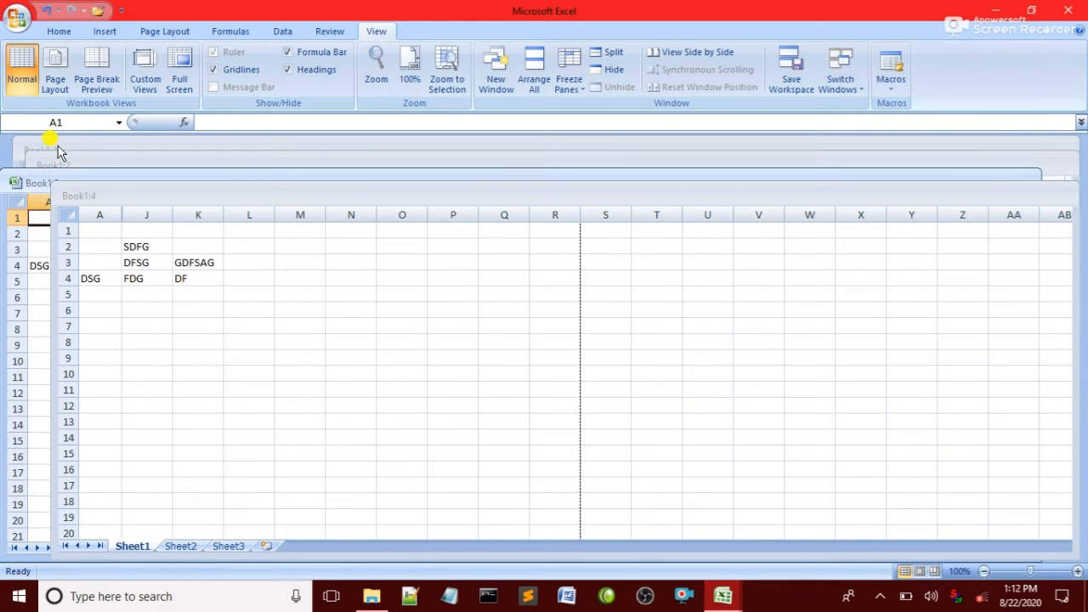
left_click_drag(47, 137, 97, 165)
left_click(97, 163)
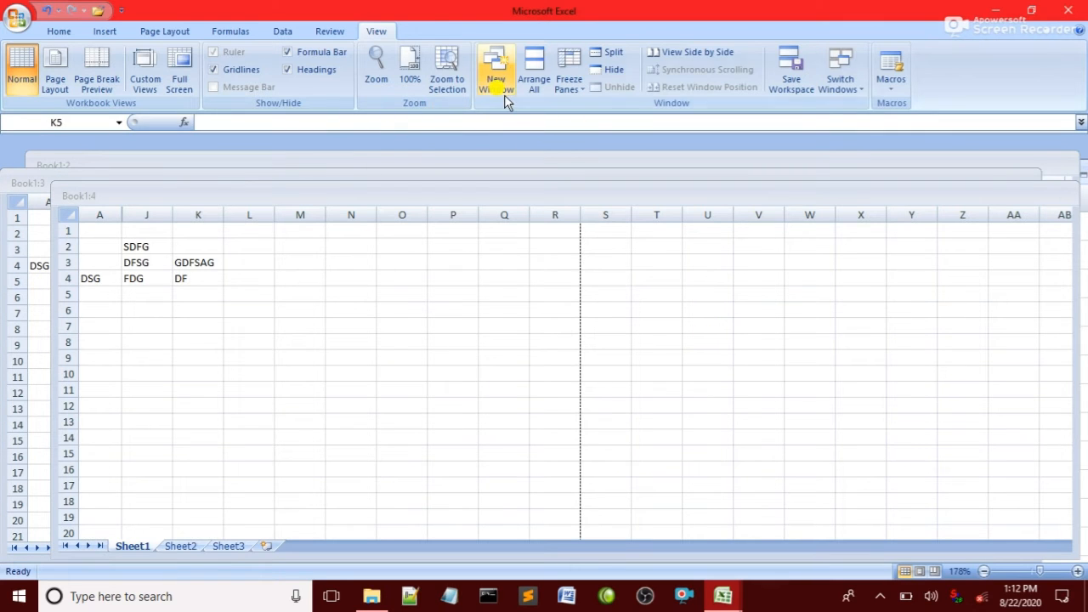
Arrange all open Book1 windows horizontally.
left_click(536, 69)
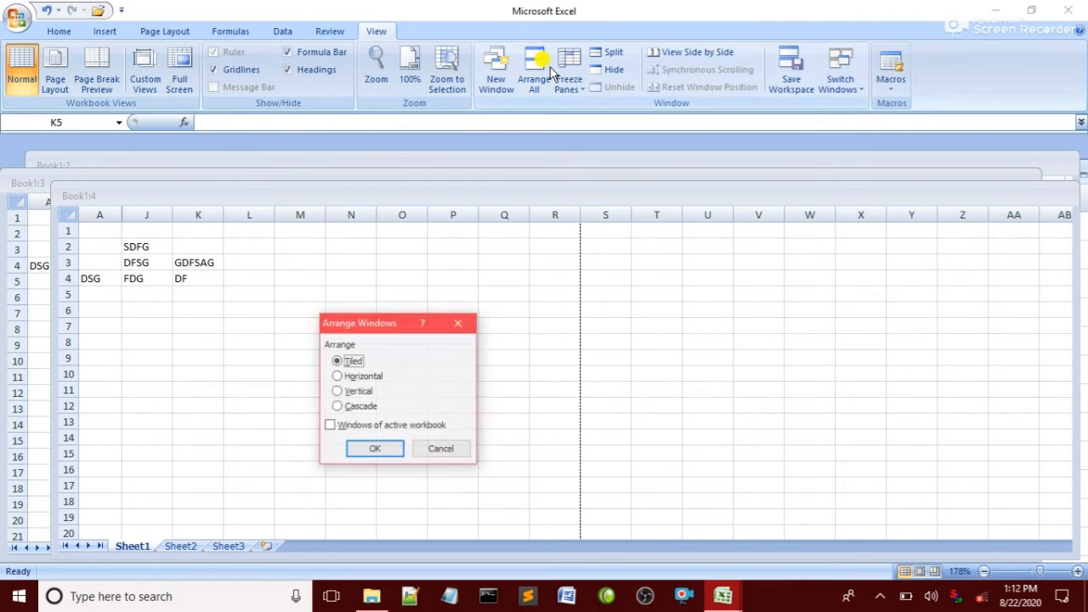
left_click(338, 376)
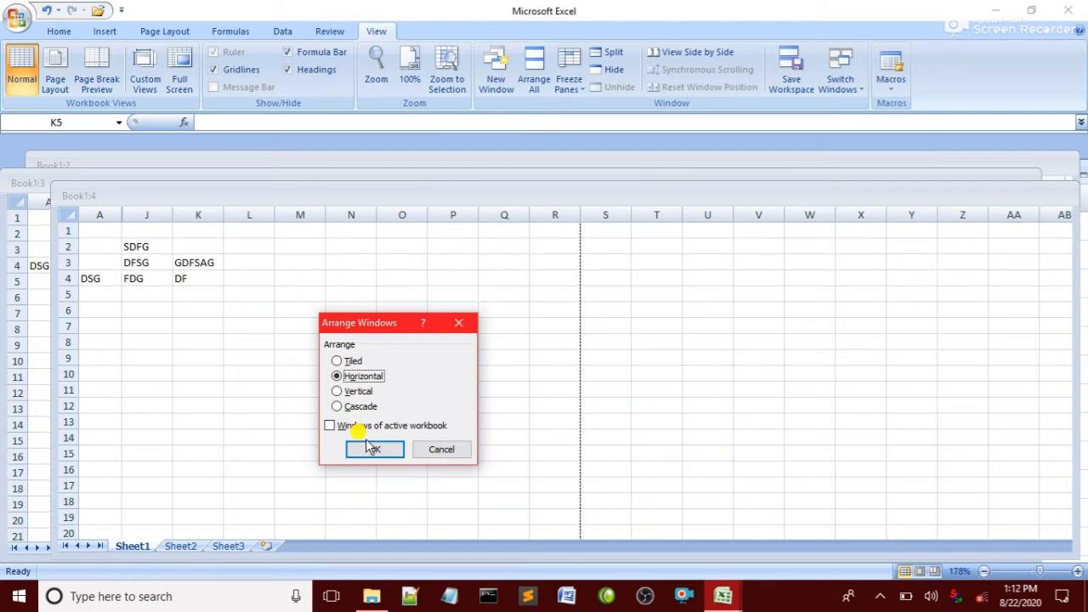
left_click(370, 448)
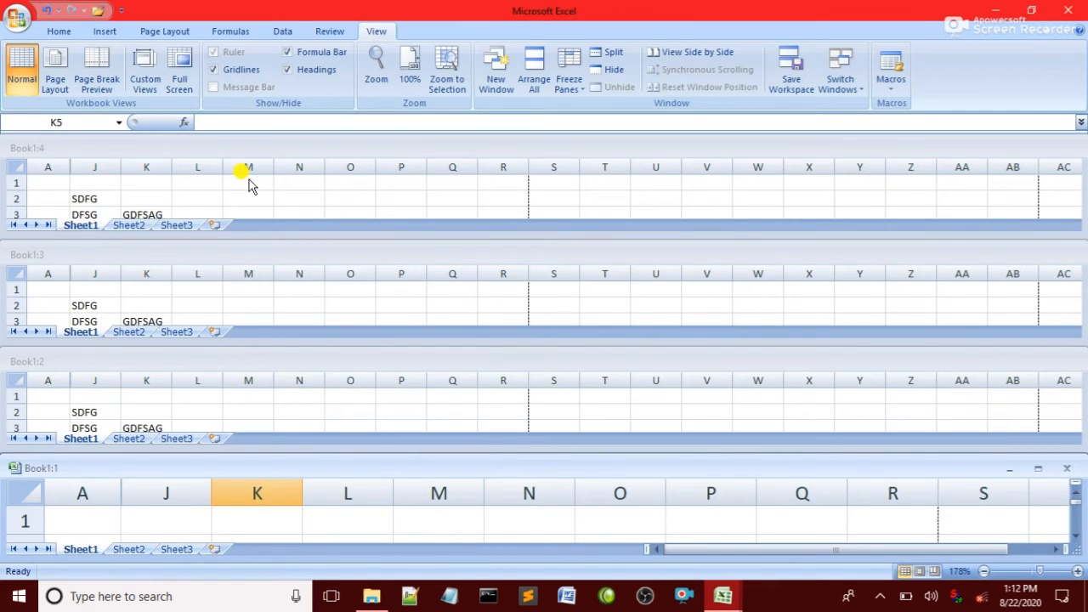
Activate each horizontally arranged window in turn and view the columns from J onward in Book1:1.
left_click(250, 185)
left_click(202, 289)
left_click(223, 385)
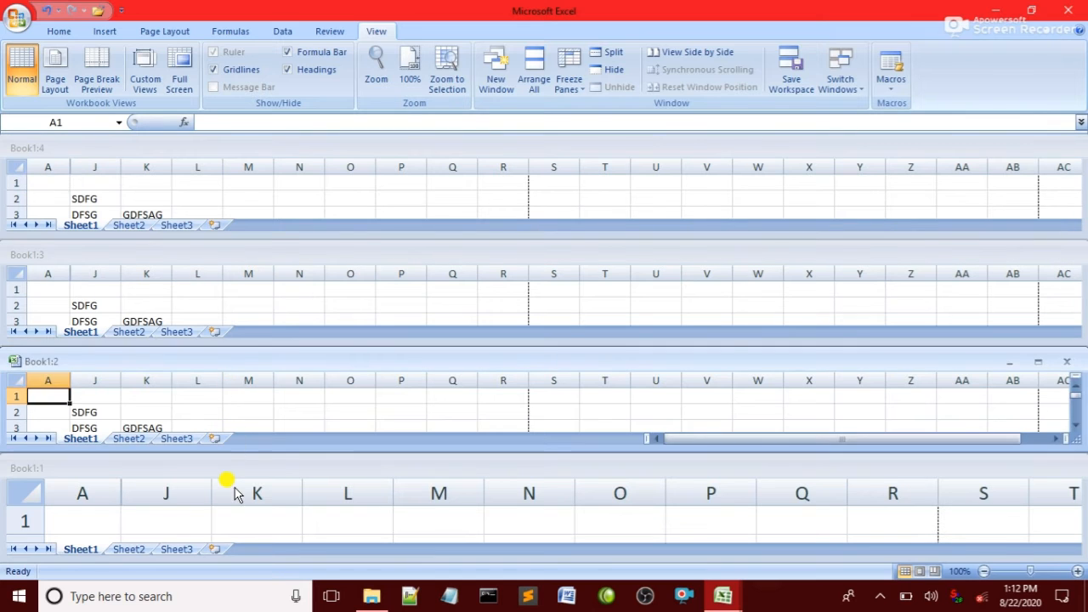
left_click(234, 488)
left_click_drag(693, 551, 743, 554)
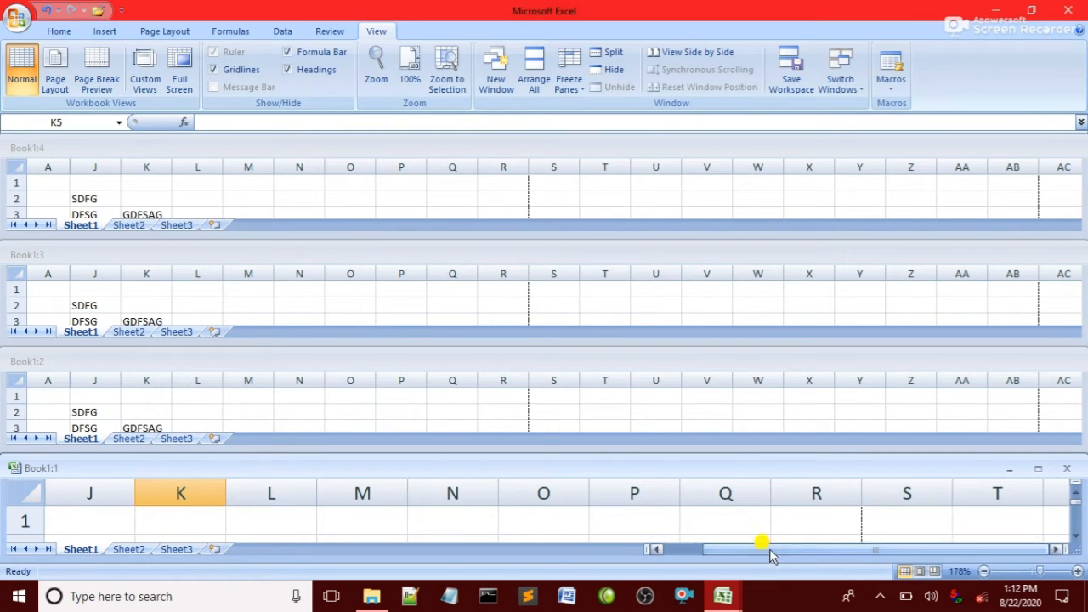
key("ctrl+F10")
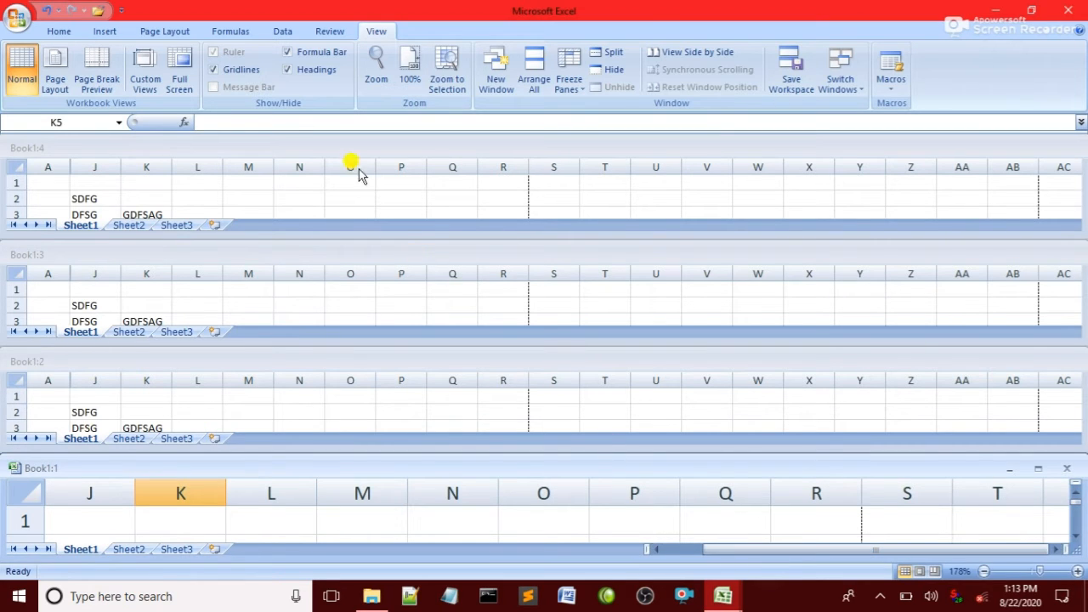
Arrange all Book1 windows vertically and cycle through them, ending on Book1:4.
left_click(527, 85)
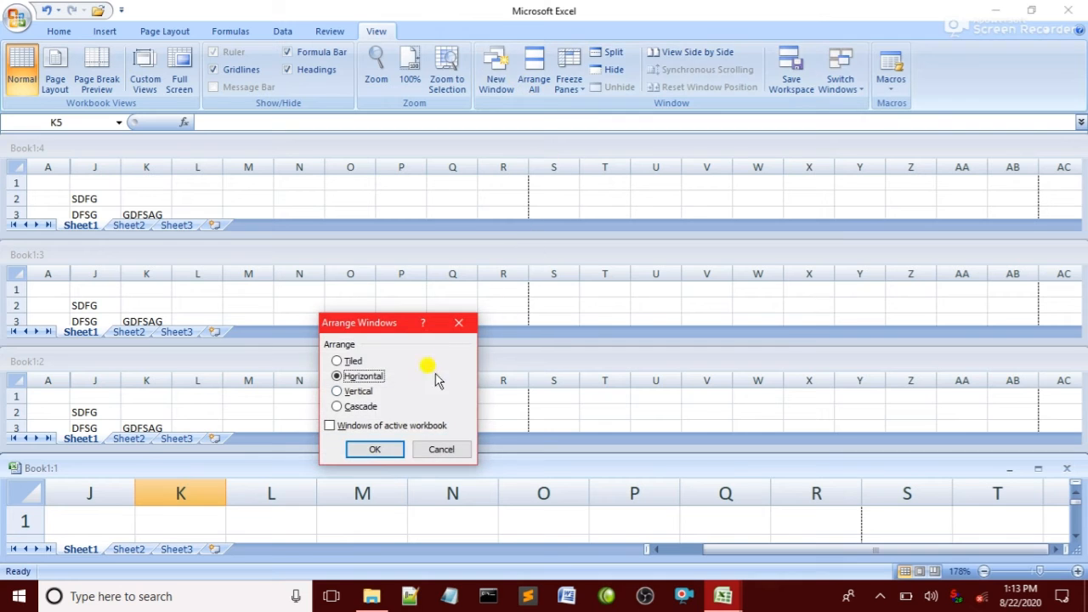
left_click(358, 392)
left_click(375, 449)
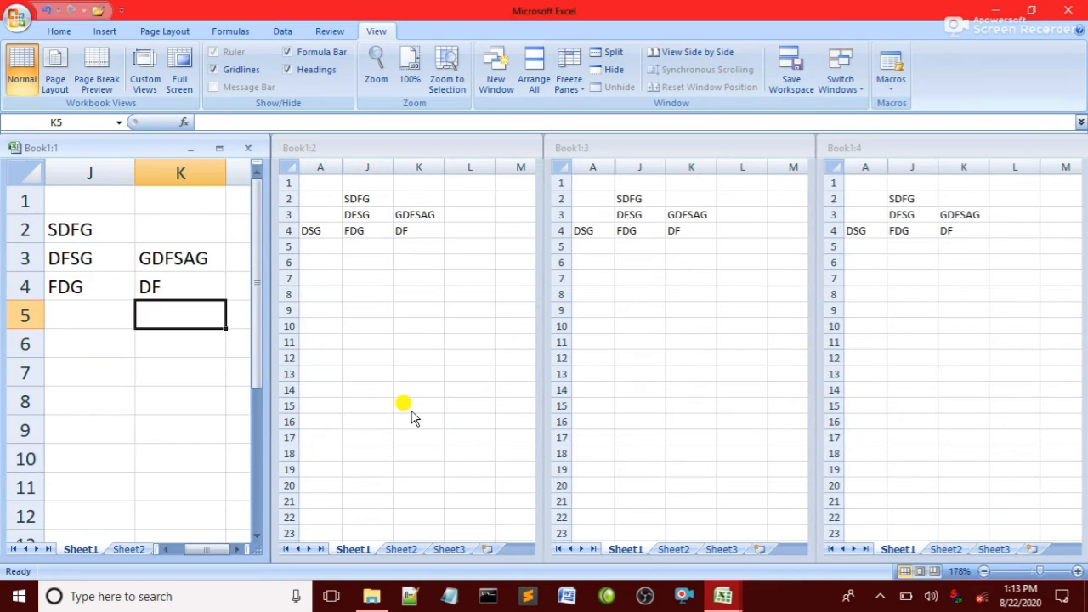
key("ctrl+F6")
key("ctrl+F6")
key("ctrl+F6")
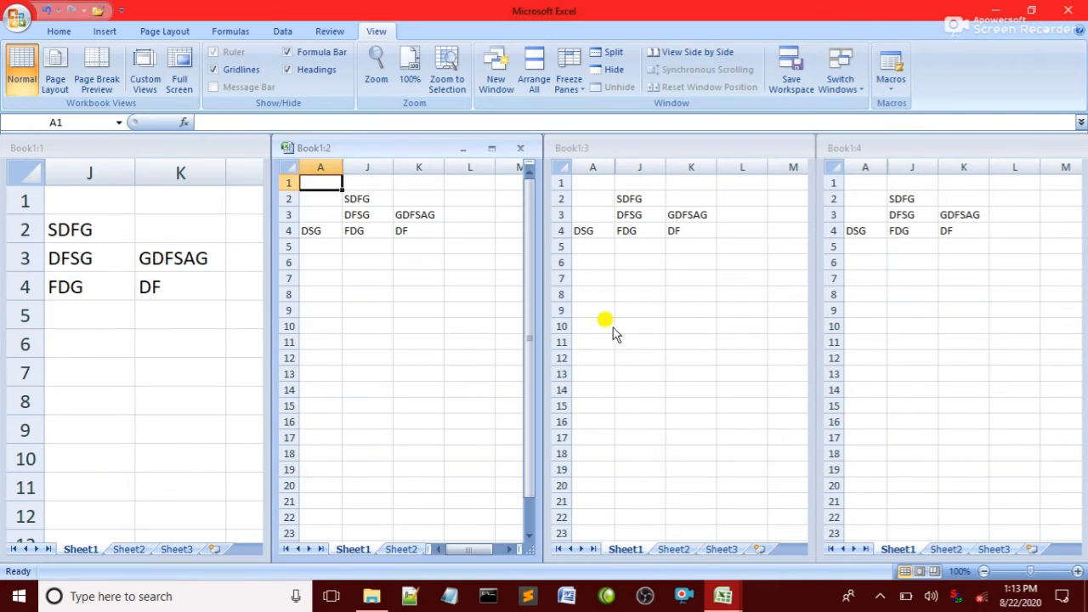
Arrange all Book1 windows as tiles and select cell L5 in the Book1:4 window.
left_click(537, 53)
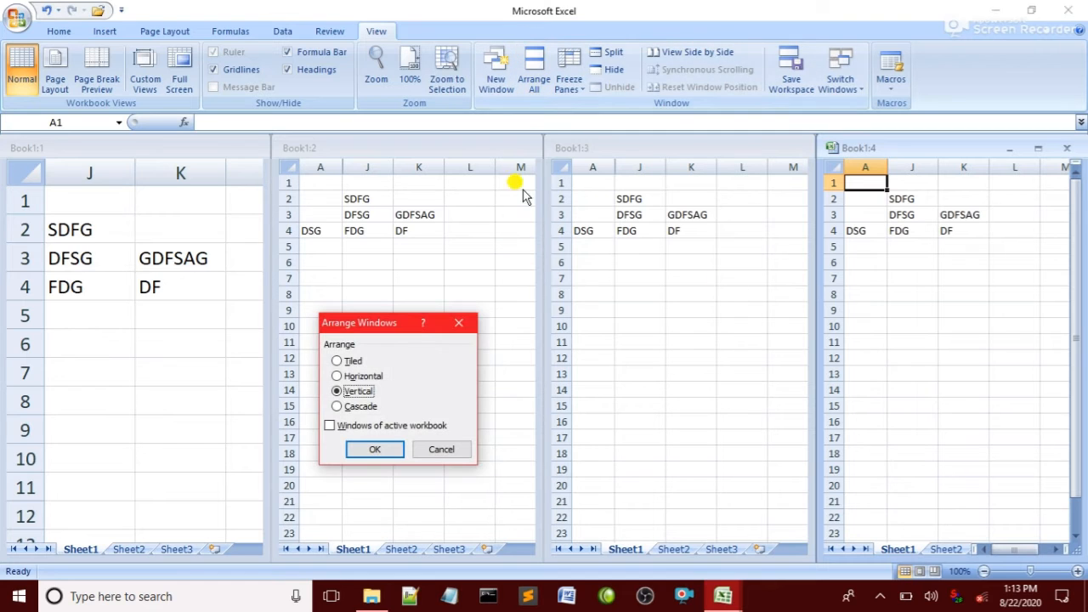
left_click(356, 362)
left_click(375, 449)
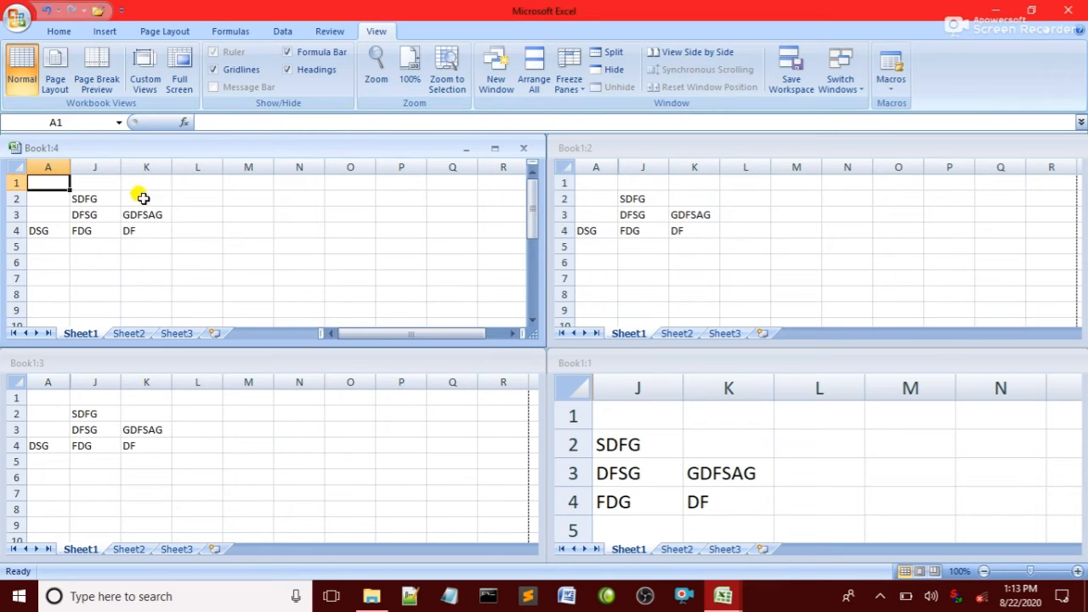
left_click(208, 245)
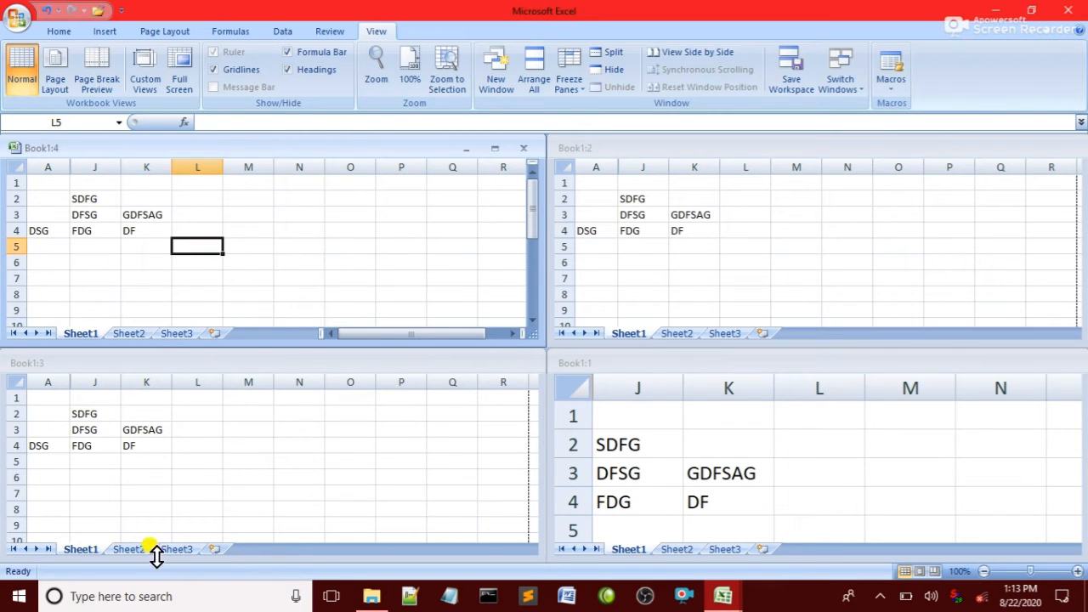
Add four new worksheets after Sheet3 from the Book1:3 window, and return to the Book1:4 window.
left_click(173, 363)
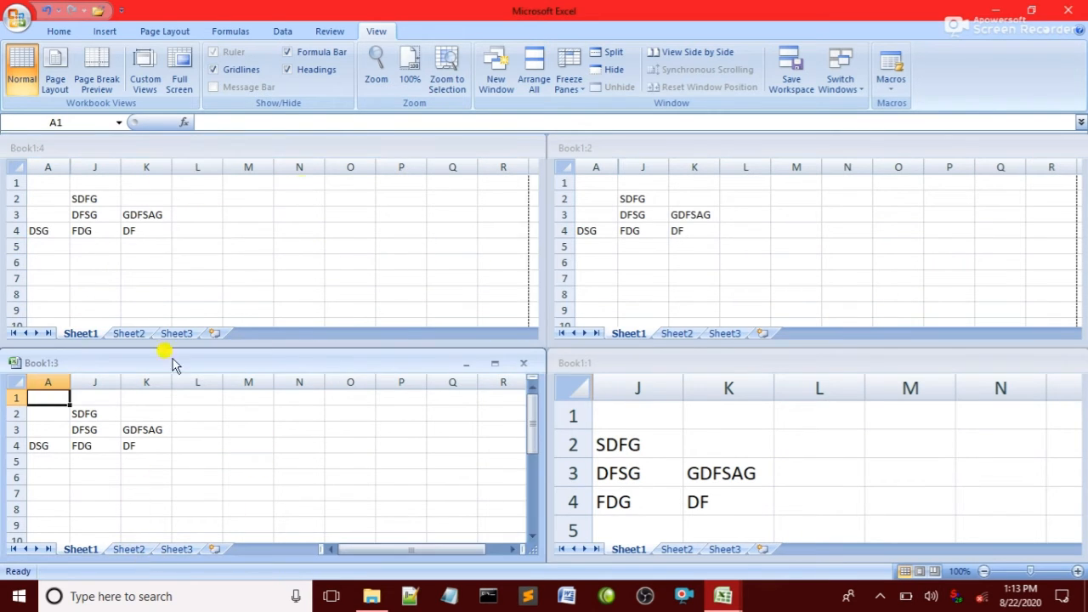
left_click(177, 549)
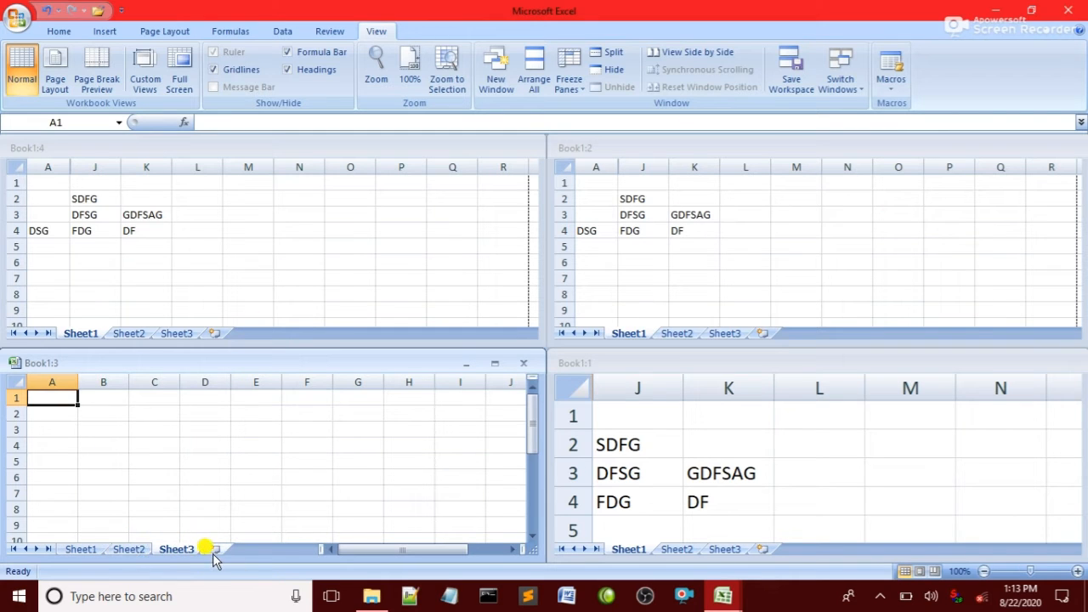
left_click(214, 549)
left_click(260, 550)
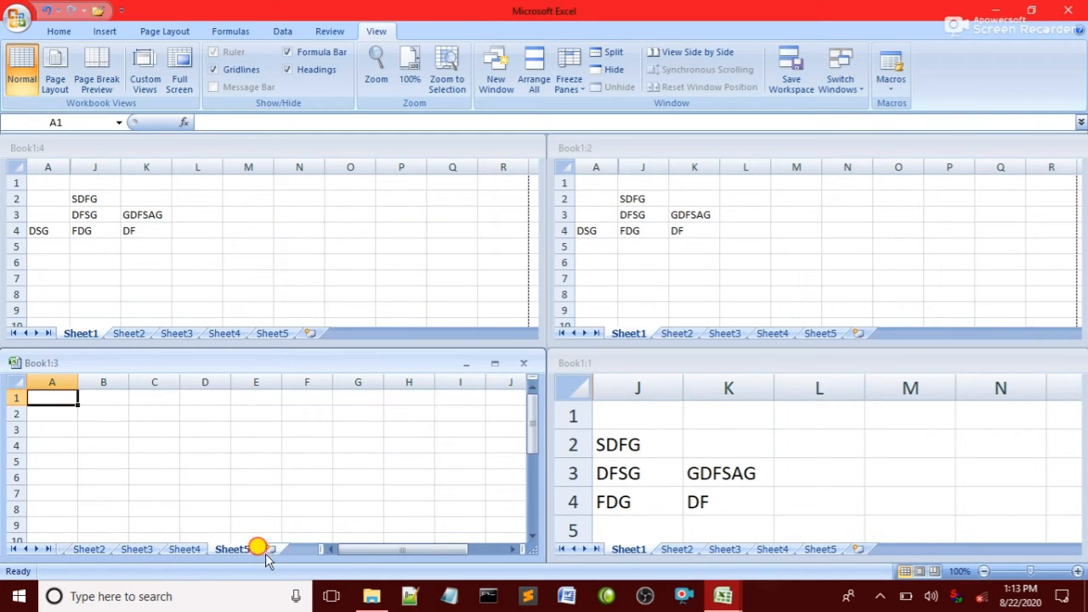
left_click(260, 550)
left_click(262, 550)
left_click(370, 277)
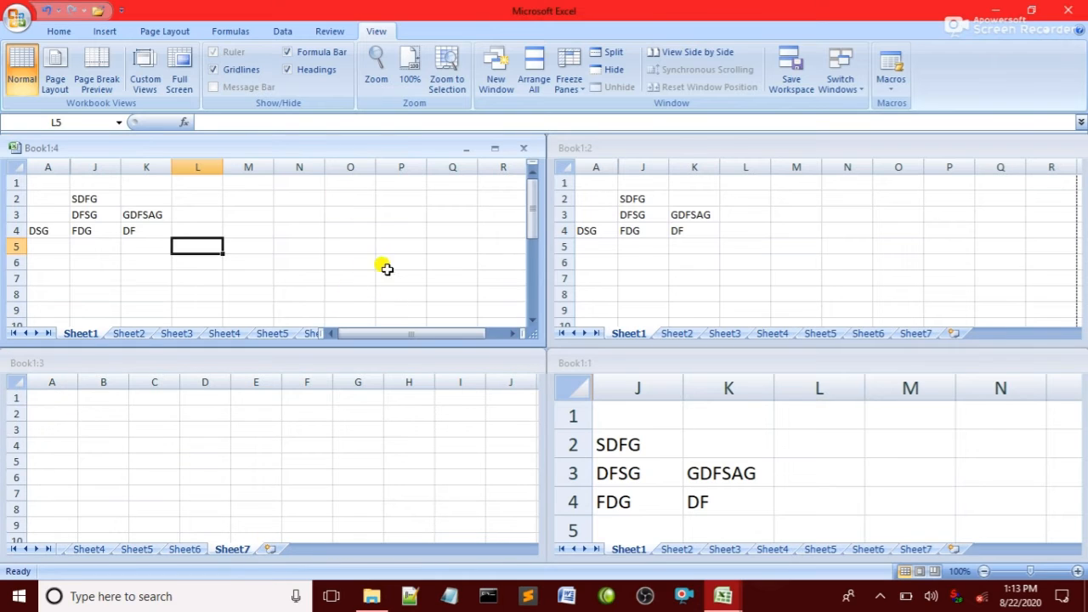
left_click(401, 262)
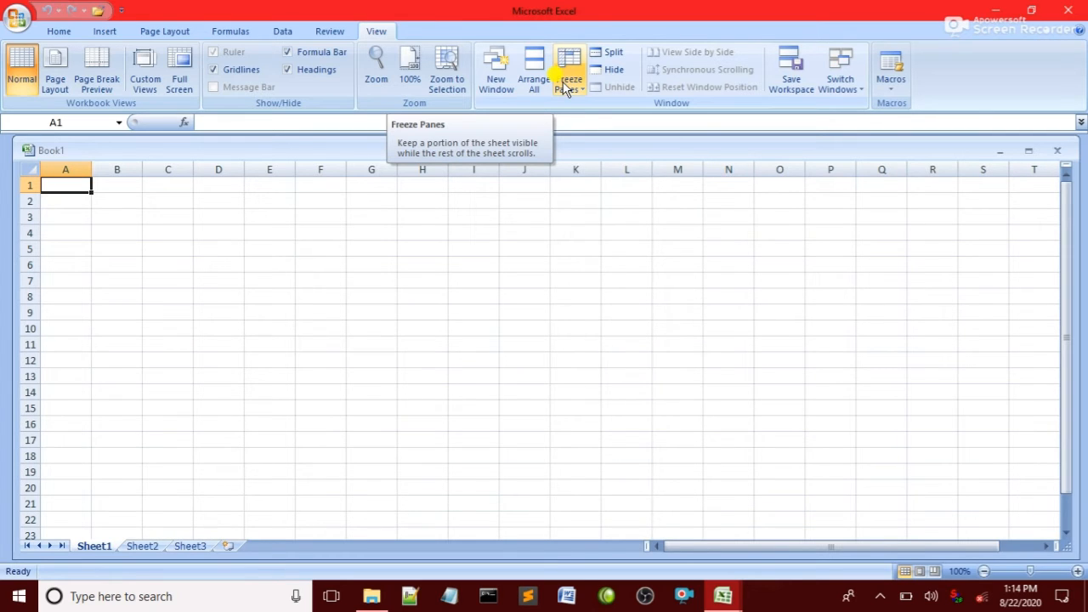
Hide the Book1 workbook window and unhide it again.
left_click(604, 71)
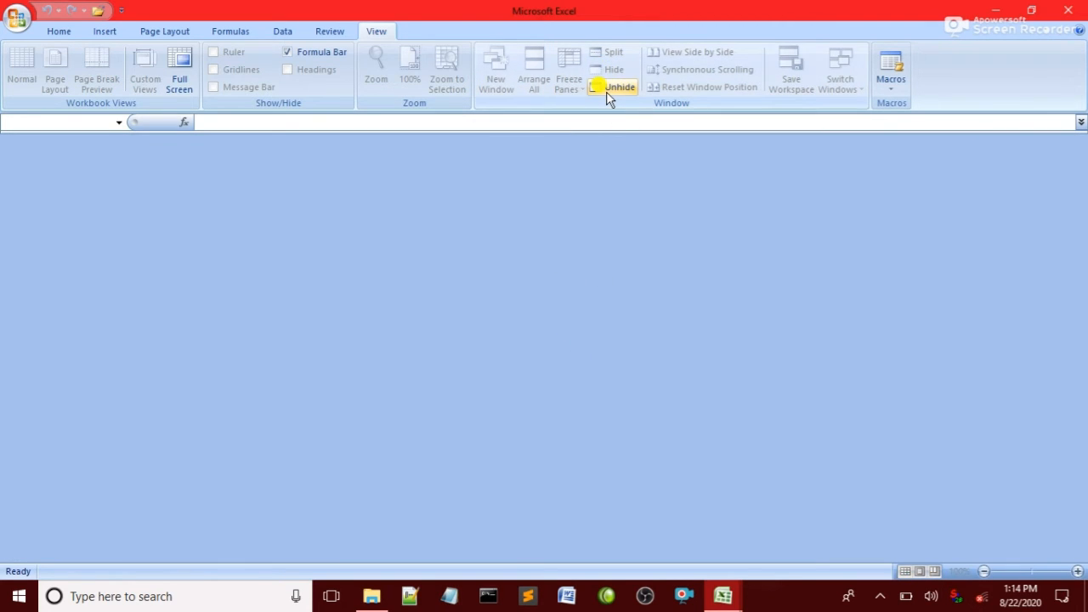
left_click(608, 89)
left_click(401, 453)
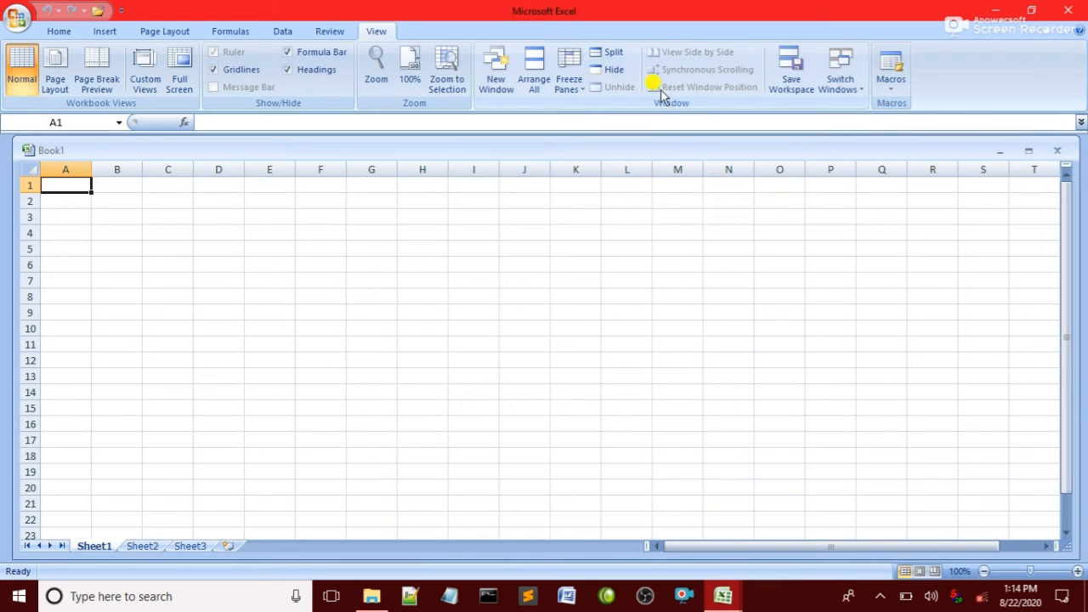
Split the Sheet1 window into four panes and select cells in each pane, including M6, I18 and G5.
left_click(606, 53)
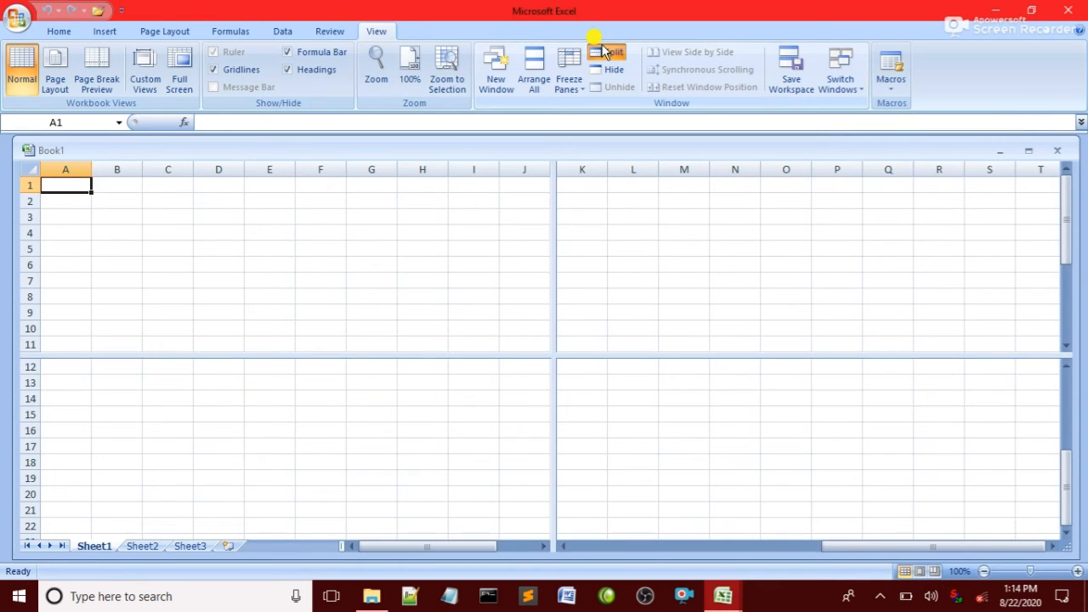
left_click(442, 246)
left_click(306, 238)
left_click(702, 260)
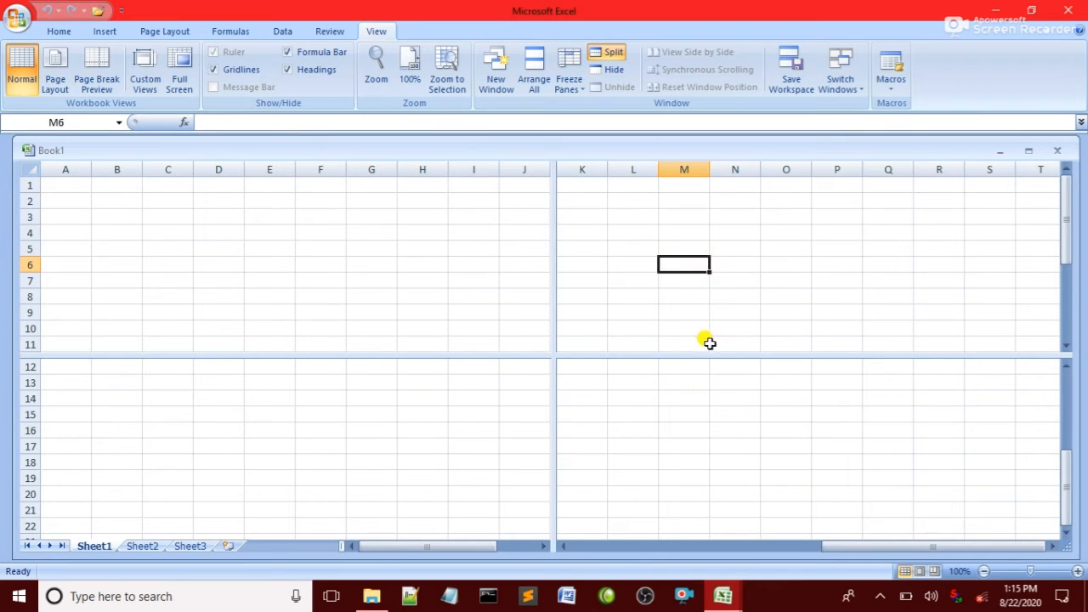
left_click(687, 459)
left_click(473, 459)
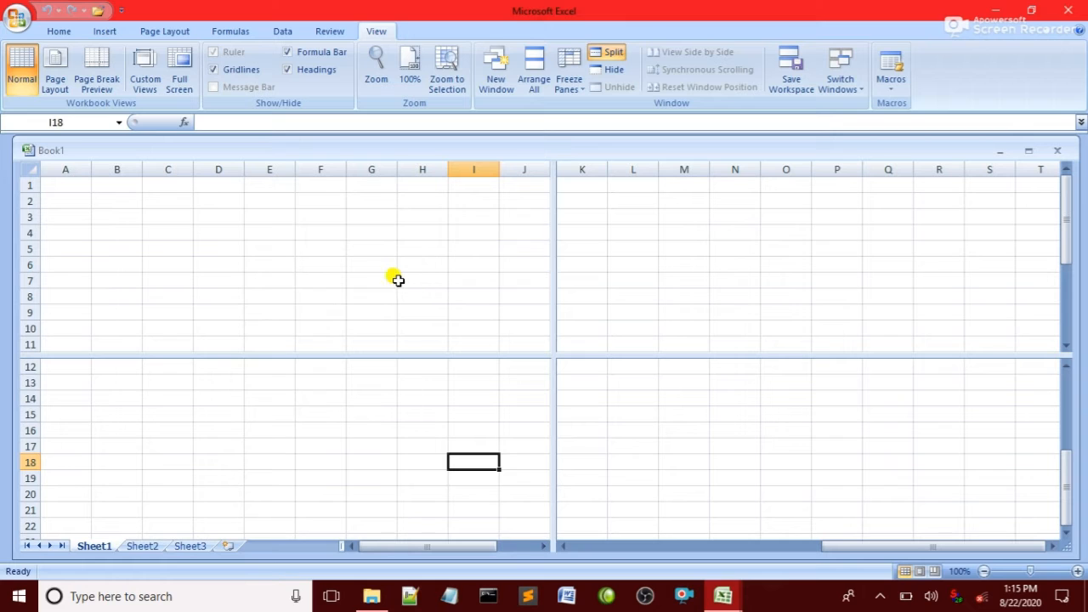
left_click(355, 248)
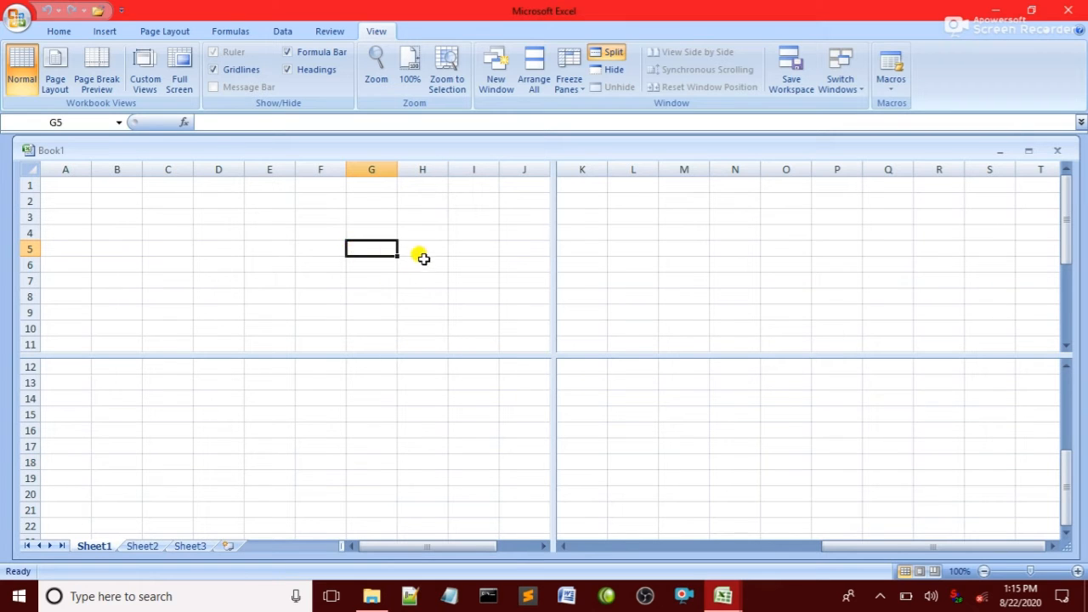
Examine how the upper panes scroll independently of the lower ones, first with G5 and again with M5 selected.
scroll(149, 263, "down", 10)
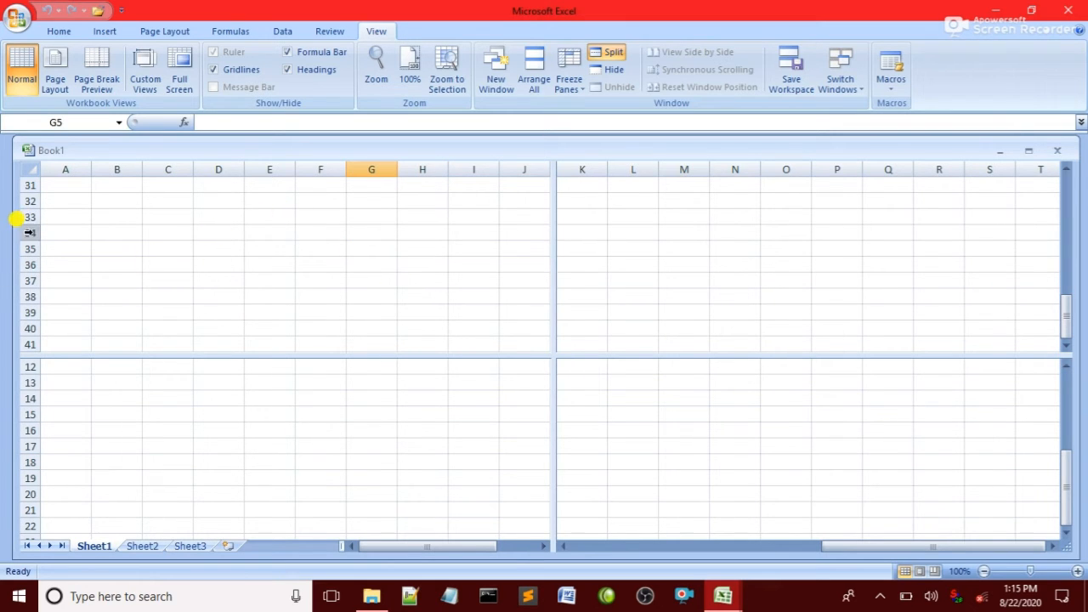
scroll(26, 225, "down", 20)
scroll(30, 347, "up", 20)
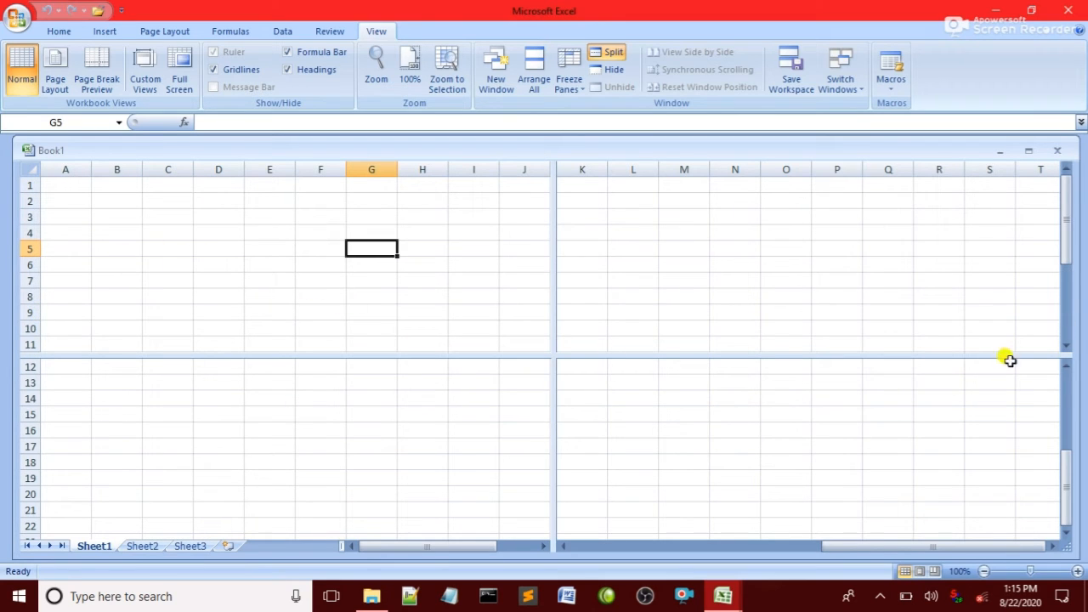
left_click_drag(1062, 231, 1045, 177)
left_click(664, 253)
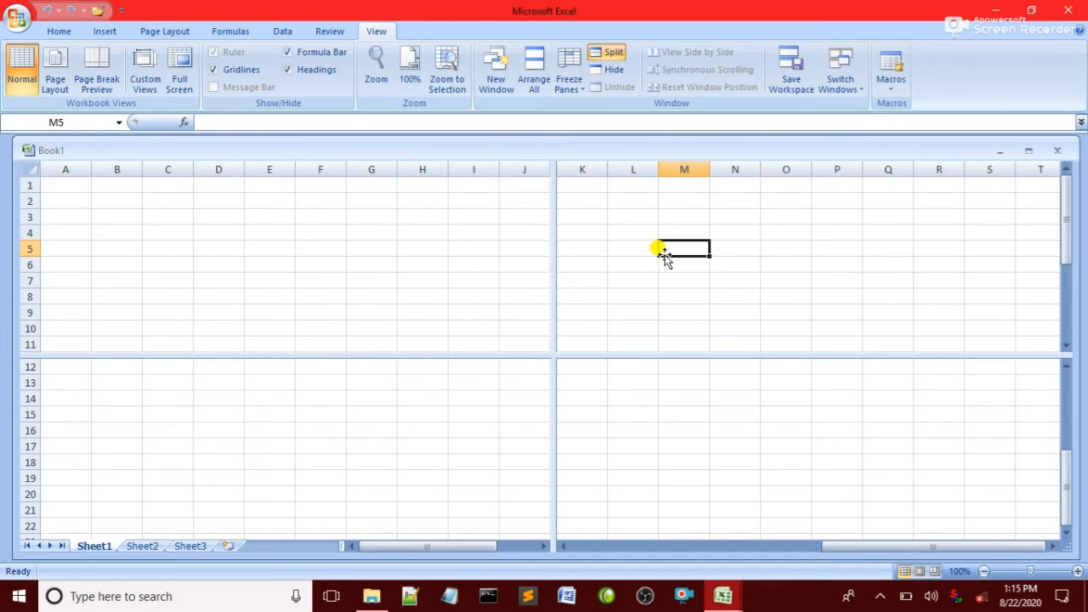
scroll(265, 272, "down", 10)
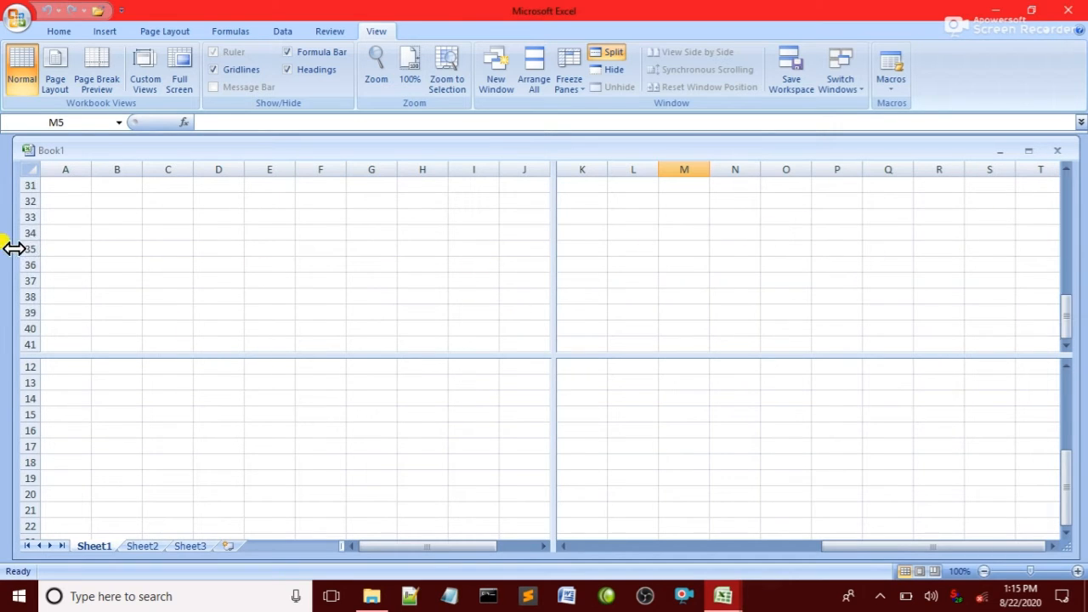
scroll(14, 248, "down", 20)
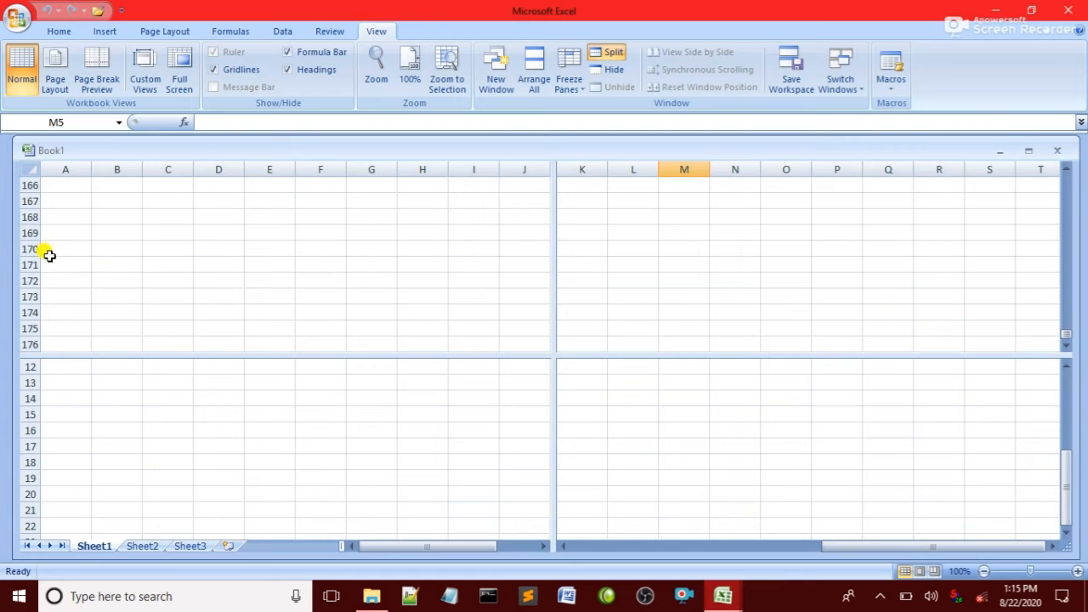
scroll(771, 301, "down", 15)
scroll(748, 253, "up", 20)
Select M17 in a lower pane, bring the lower panes back to row 1, and select I5 there.
left_click(664, 446)
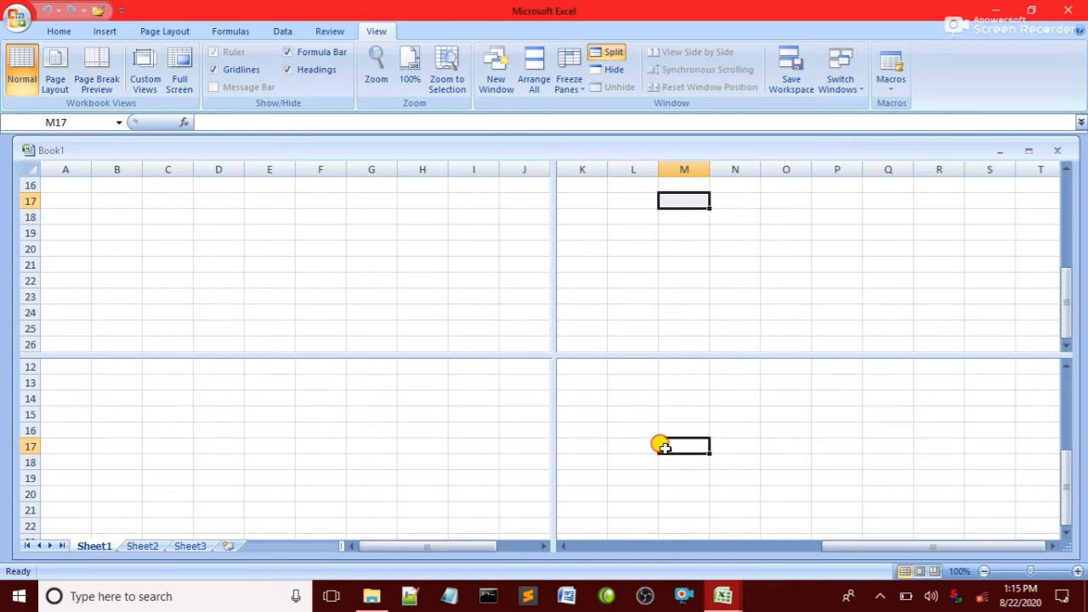
left_click_drag(1064, 476, 1066, 391)
left_click(456, 423)
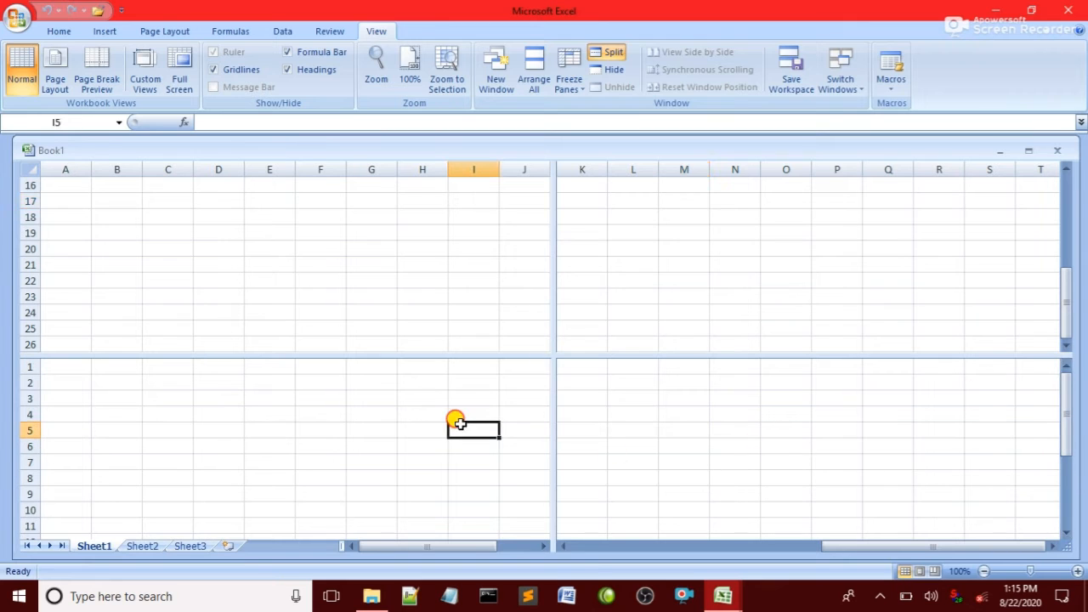
left_click_drag(1061, 444, 1060, 407)
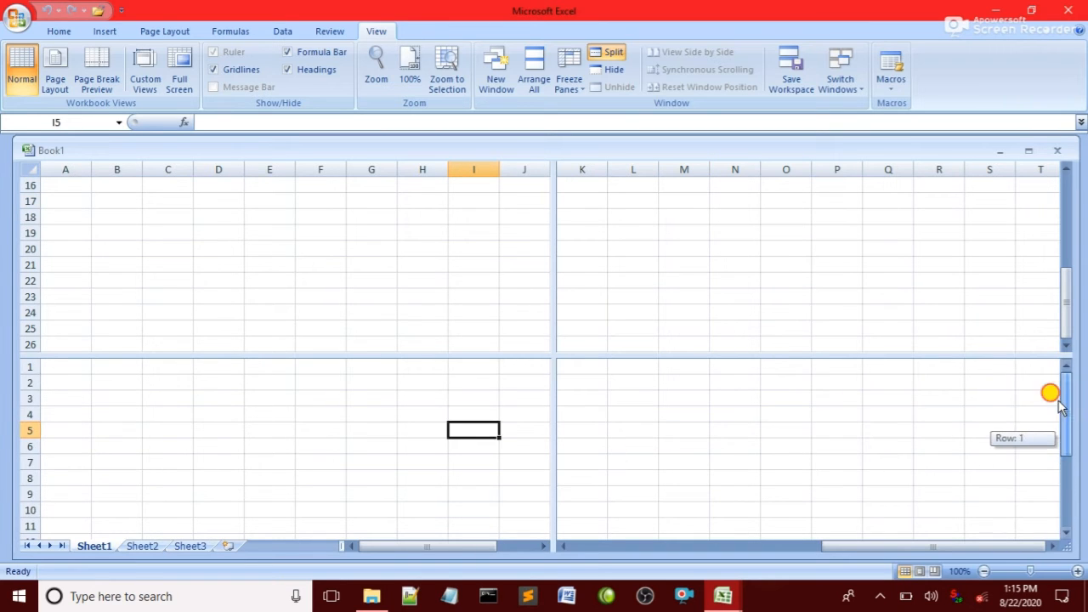
Remove the split from Sheet1 and select cell C17.
left_click(614, 56)
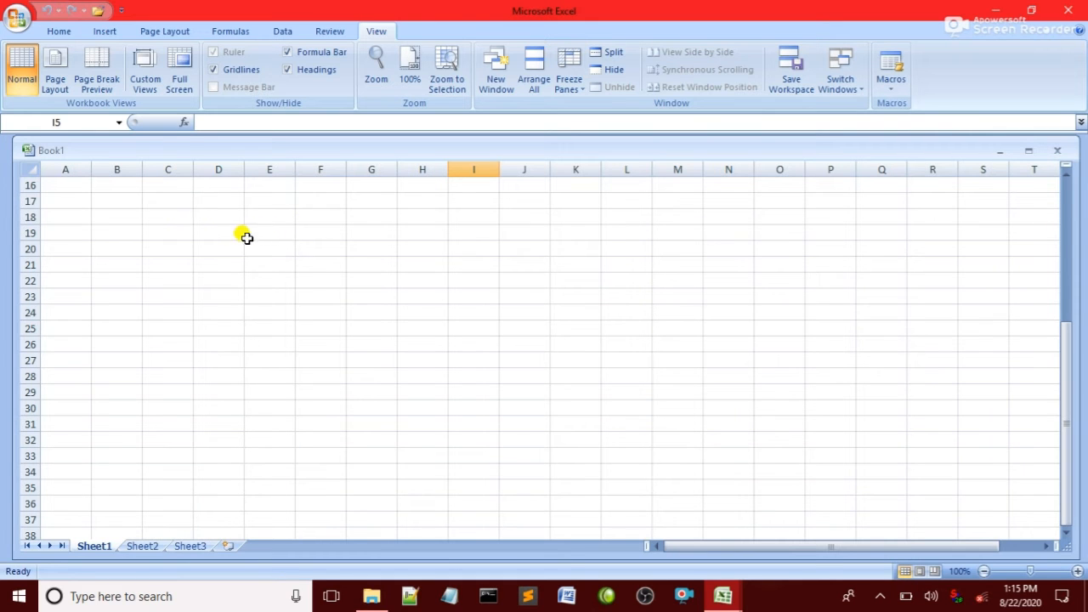
left_click(166, 199)
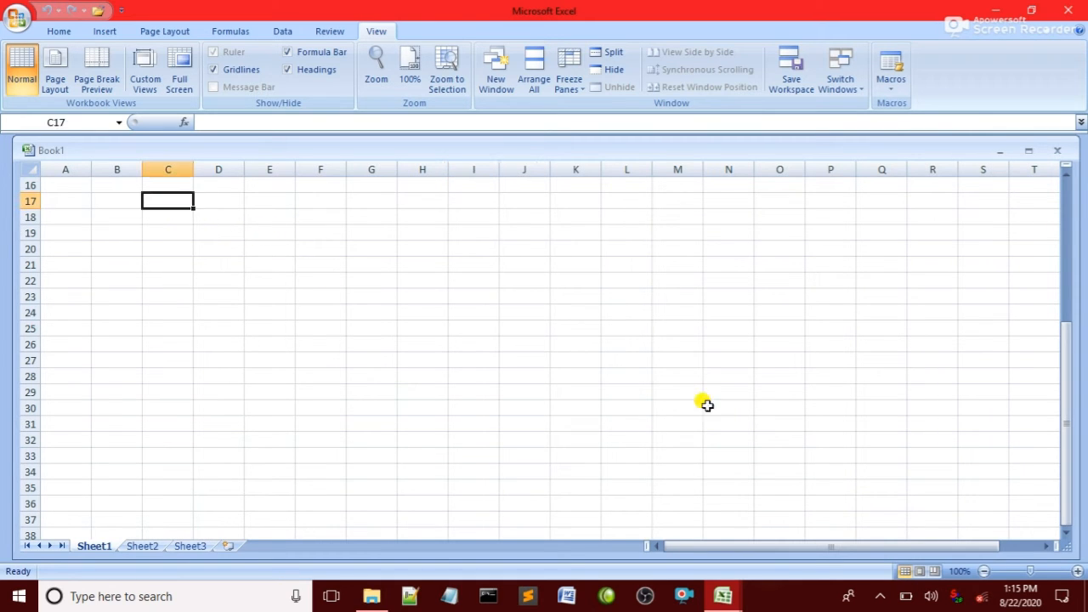
Zoom Sheet1 in to 180% and select cell F18.
left_click(1077, 571)
left_click(1077, 570)
left_click(1076, 571)
left_click(1077, 570)
left_click(1076, 570)
left_click(1076, 570)
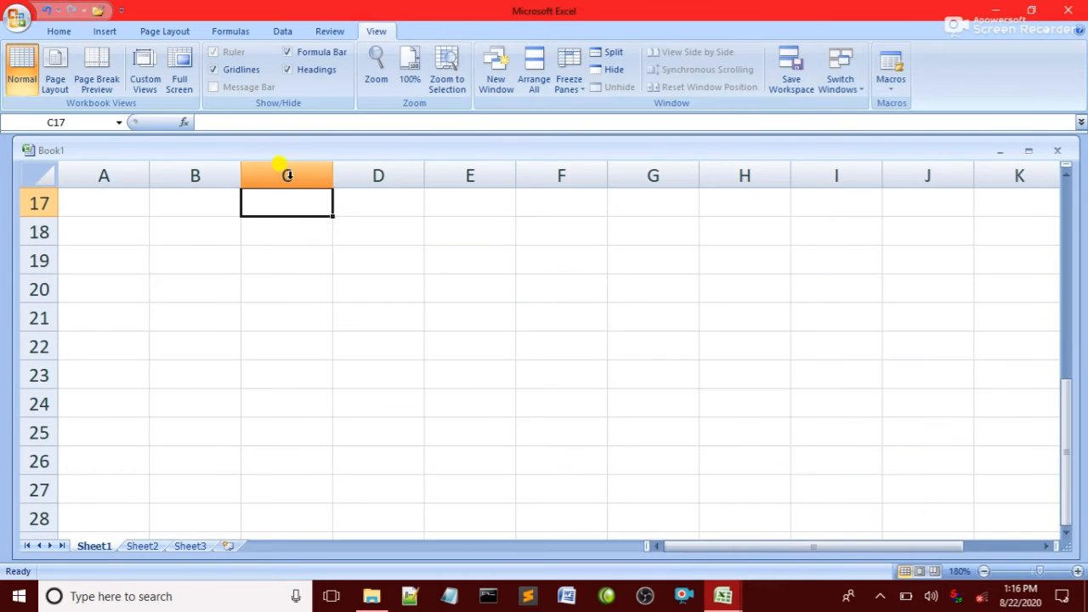
left_click(355, 212)
left_click(284, 204)
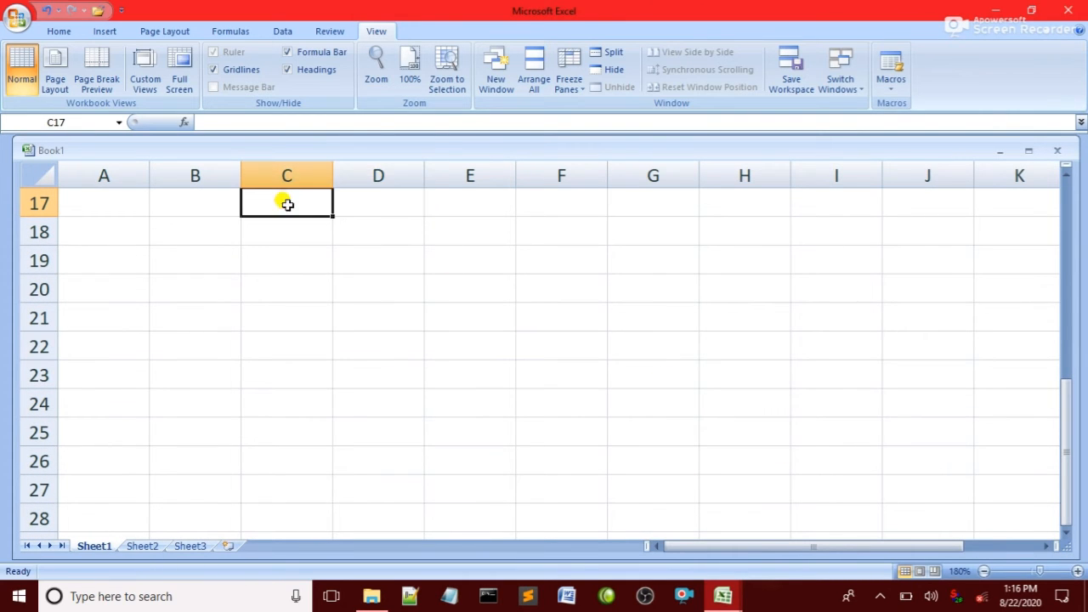
left_click(393, 213)
left_click(447, 197)
left_click(565, 223)
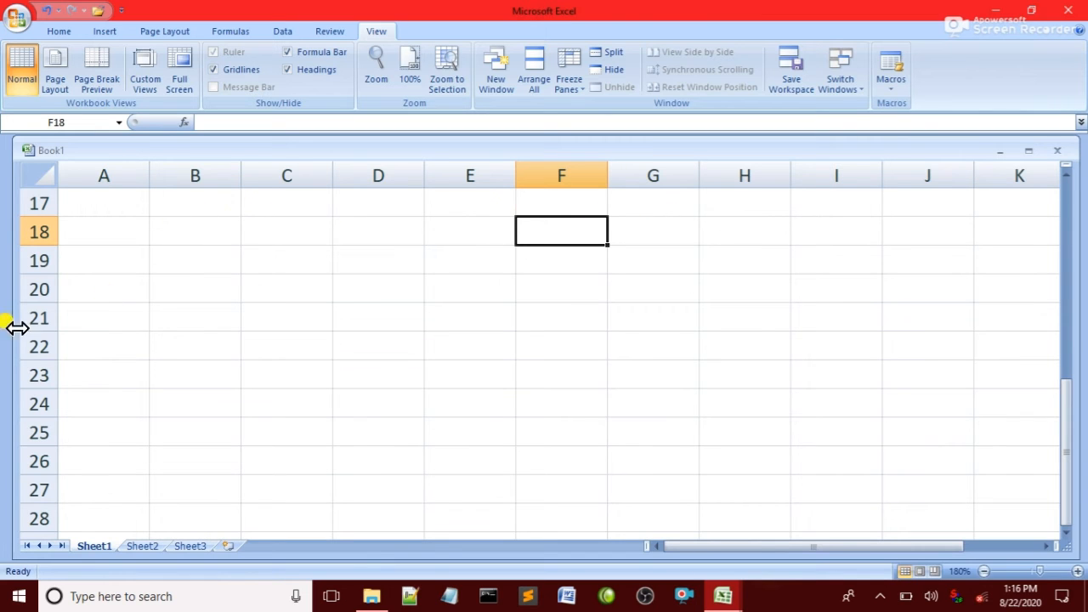
Enter the column headers S NO, NAME and F NAME in cells C1, D1 and E1 of Sheet1.
scroll(29, 280, "down", 20)
scroll(47, 290, "down", 20)
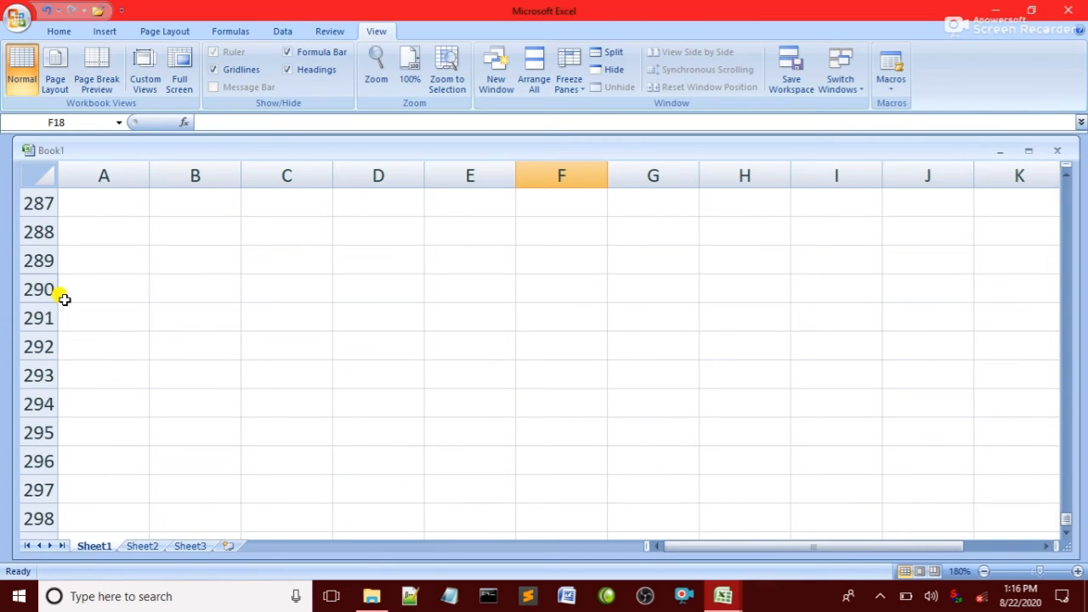
scroll(69, 303, "up", 20)
scroll(68, 303, "down", 20)
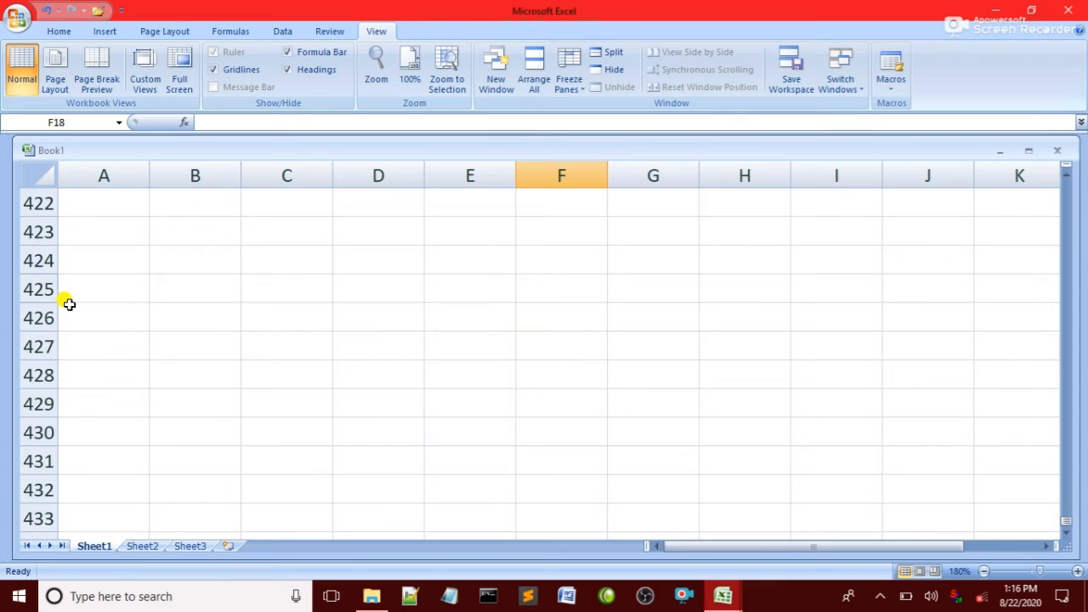
scroll(69, 303, "up", 20)
scroll(60, 255, "up", 20)
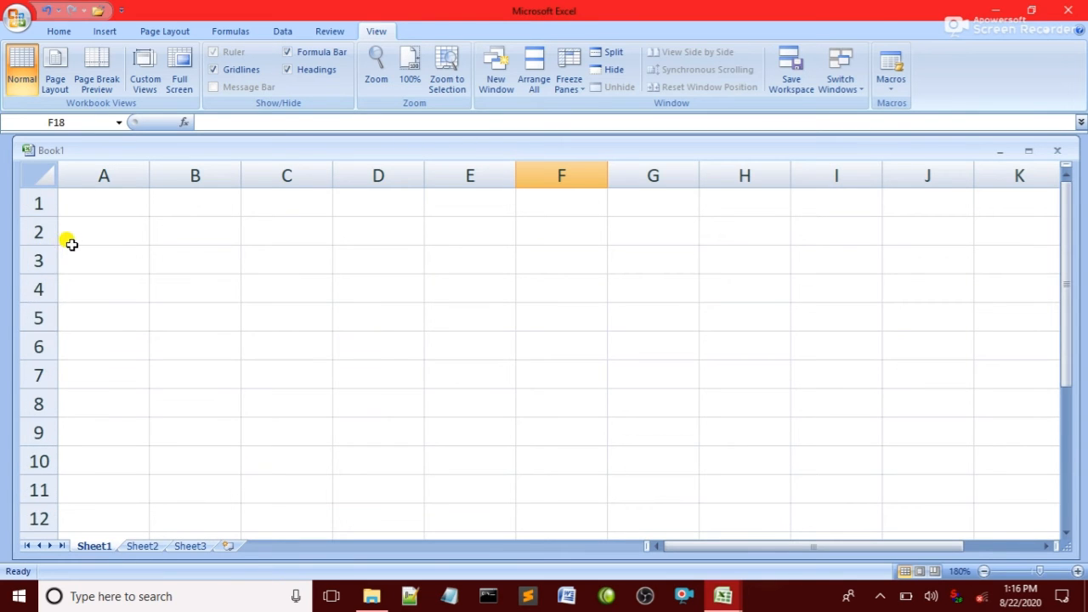
left_click(295, 199)
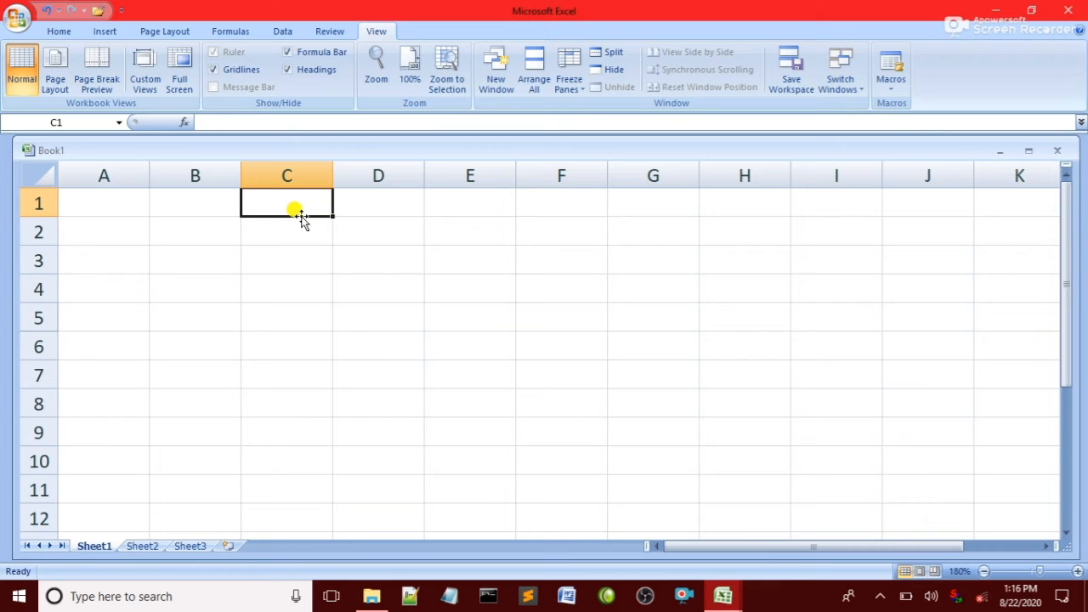
type("S NO")
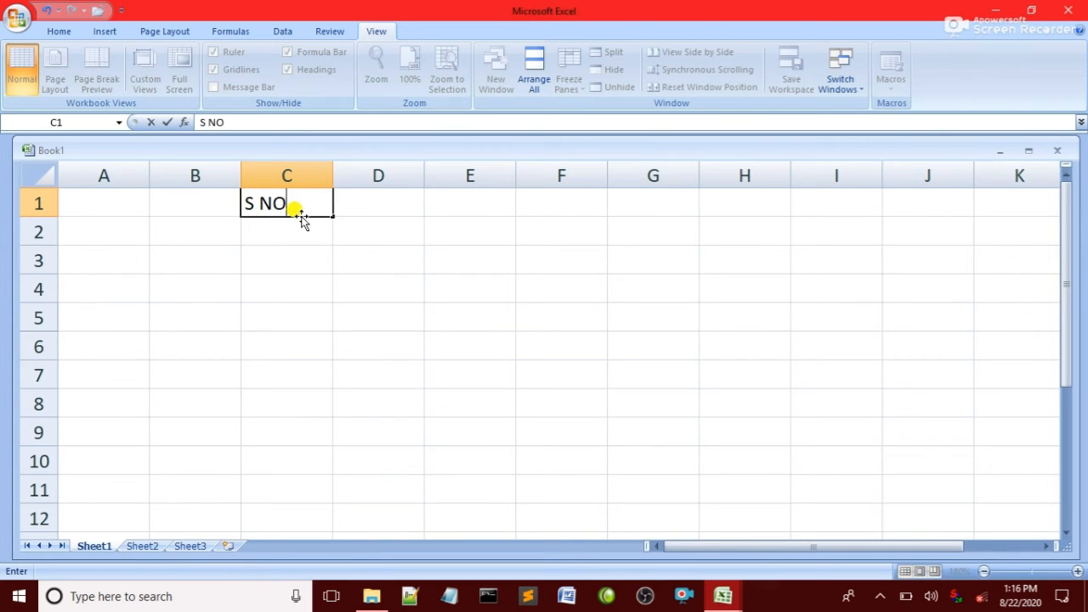
left_click(378, 201)
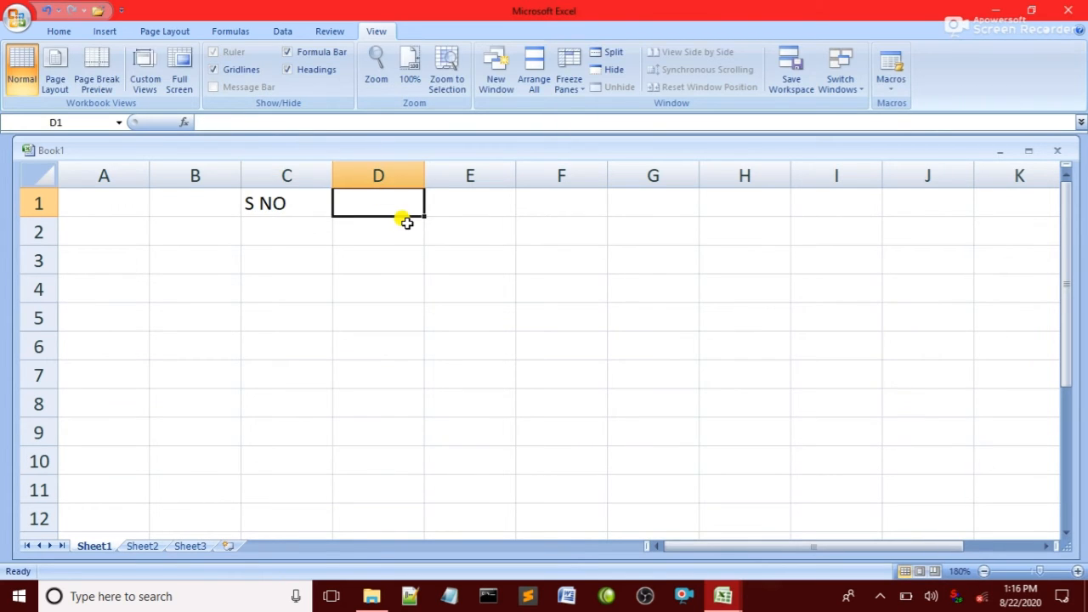
type("NAME")
left_click(487, 213)
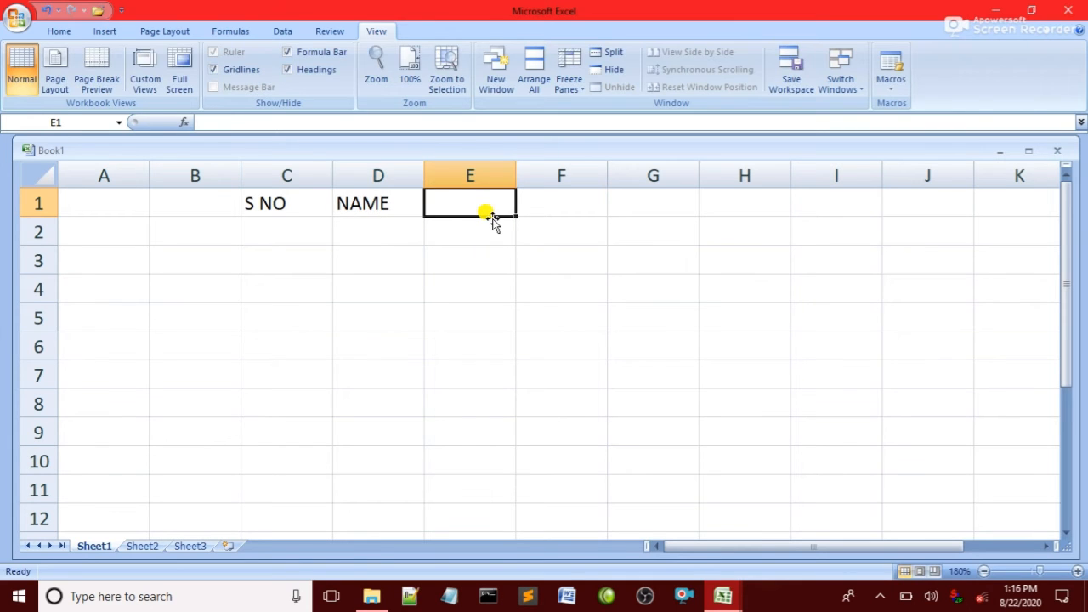
type("F NAME")
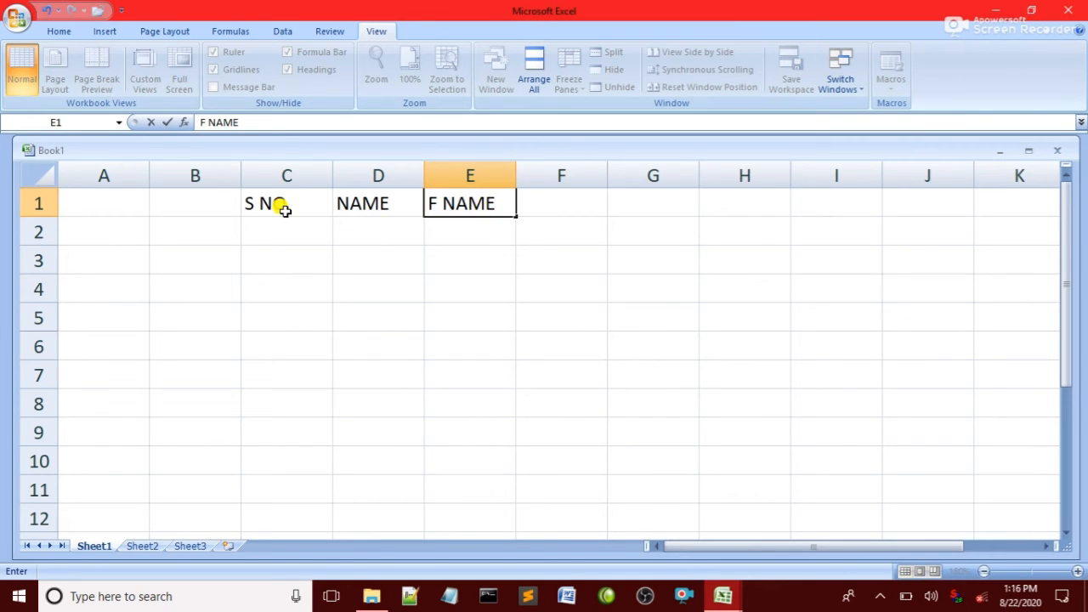
Enter the serial numbers 1 in C2 and 2 in C3 under the S NO header.
left_click(259, 230)
type("1")
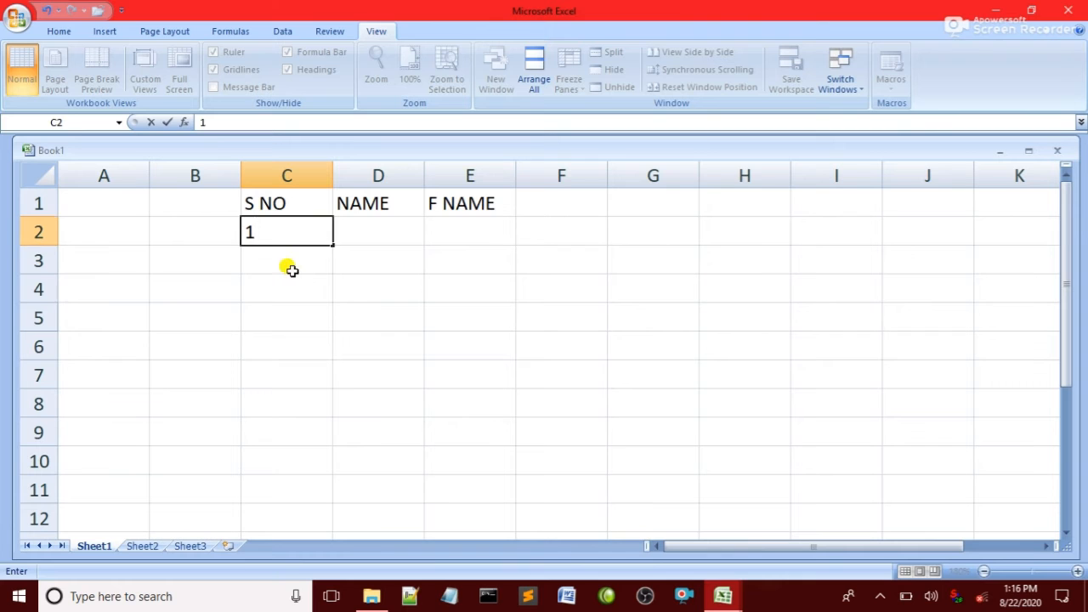
left_click(290, 268)
type("2")
key("BackSpace")
type("3")
left_click(304, 291)
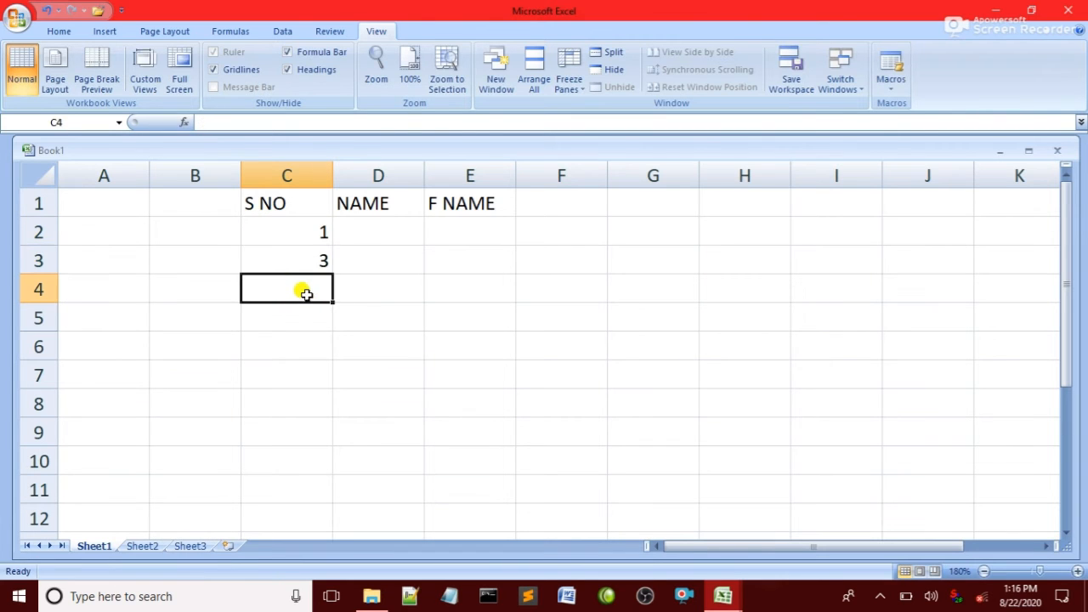
left_click(306, 261)
type("2")
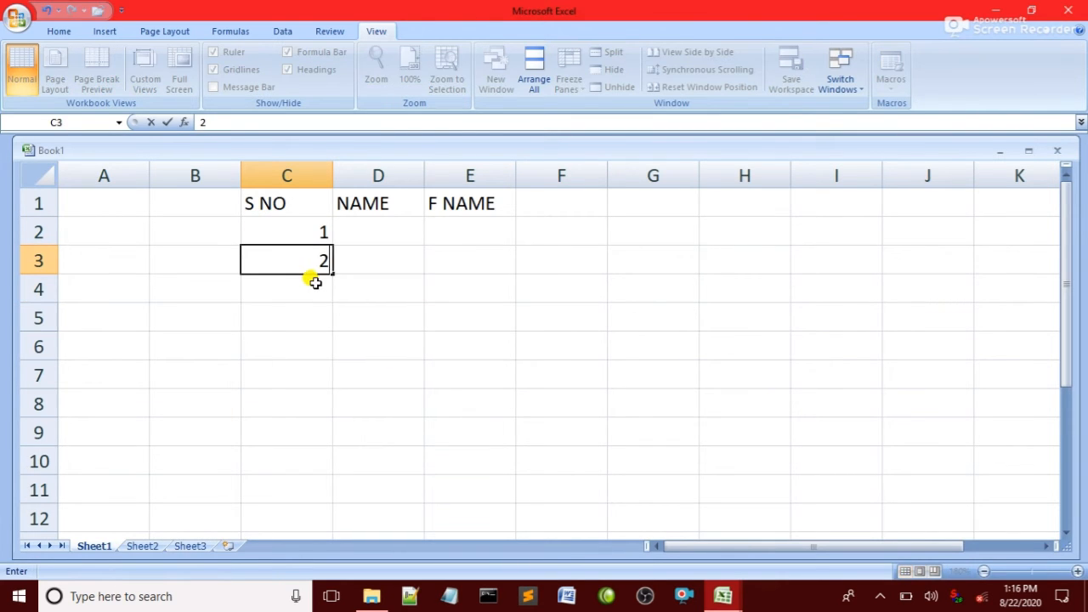
Continue the S NO column with 3, 4 and 5 in cells C4 to C6.
left_click(308, 287)
type("3")
left_click(289, 313)
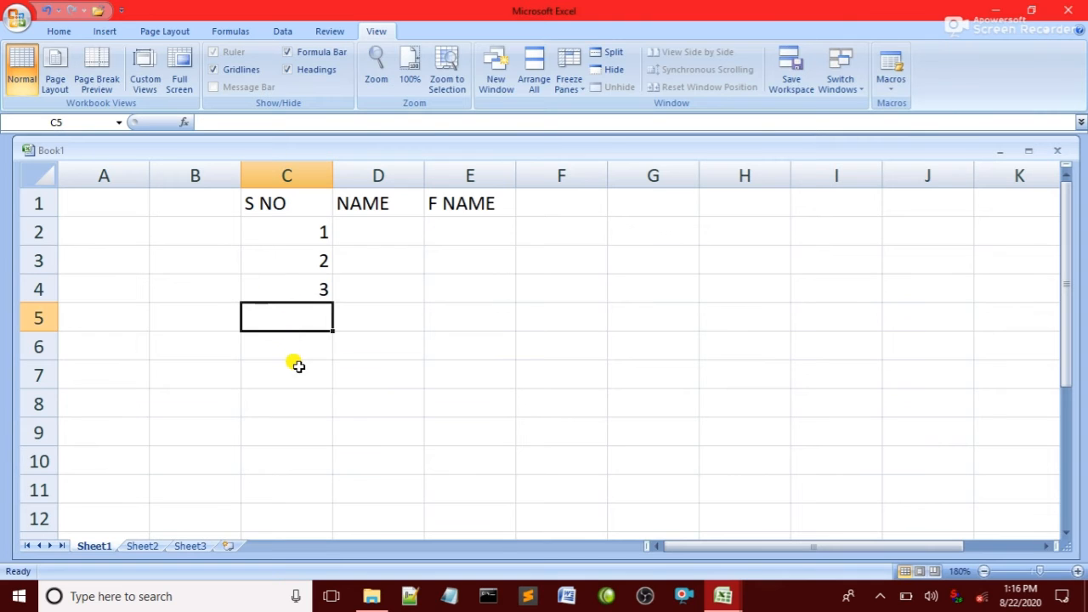
type("4")
left_click(293, 352)
type("5")
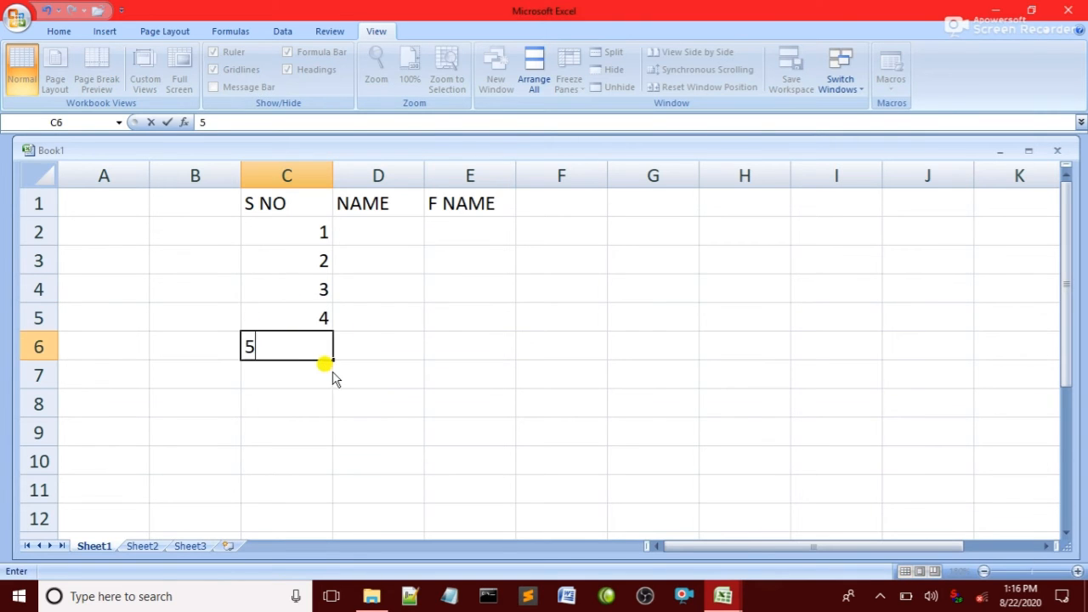
Enter a person's first name in each of cells D2, D3 and D4 under the NAME header.
left_click(406, 238)
type("ALI")
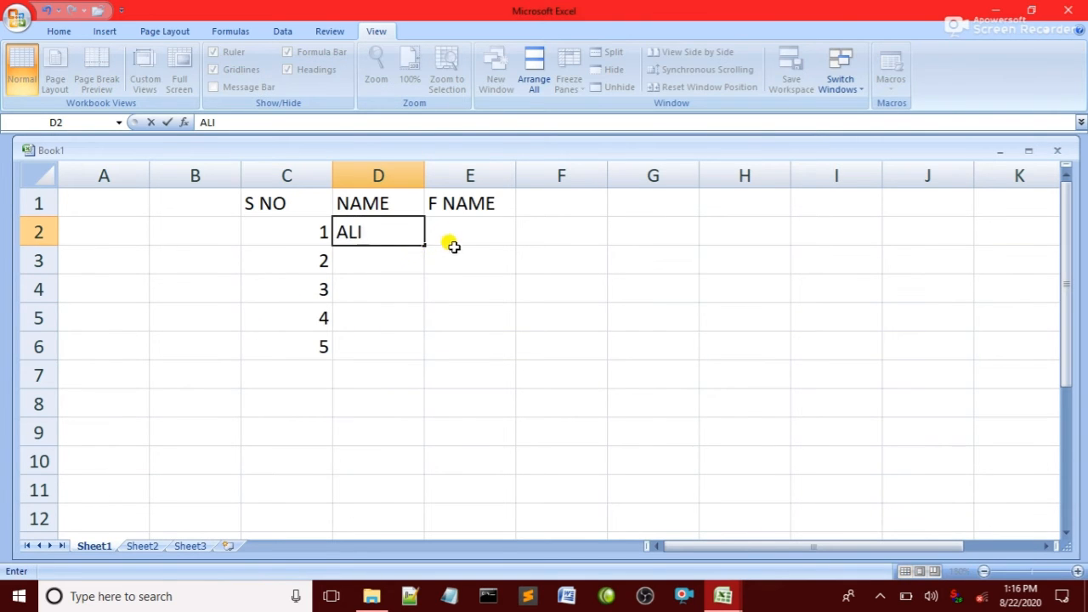
left_click(376, 264)
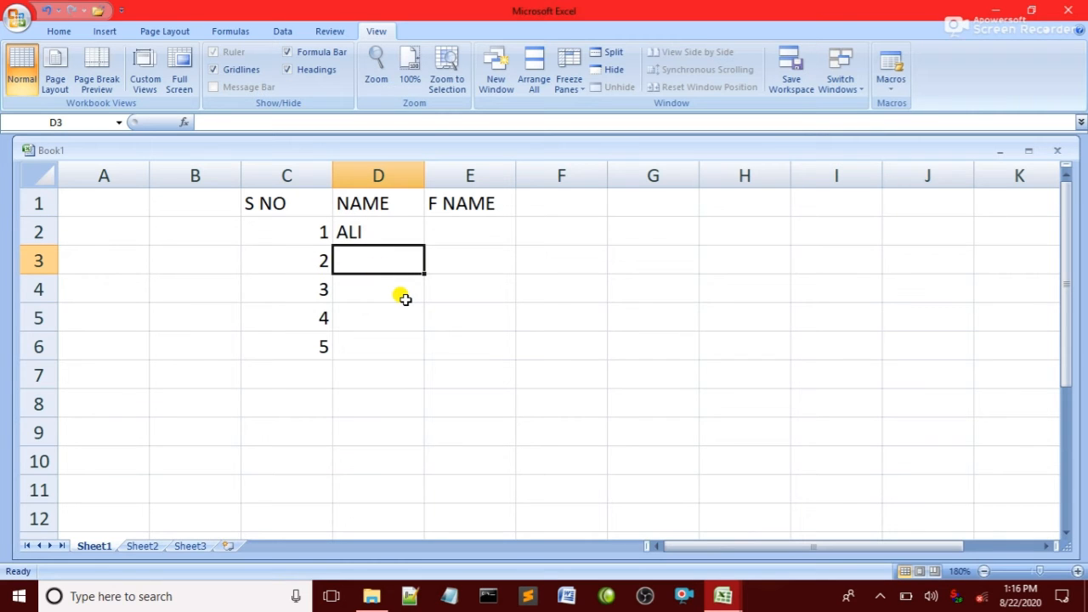
type("FAWAD")
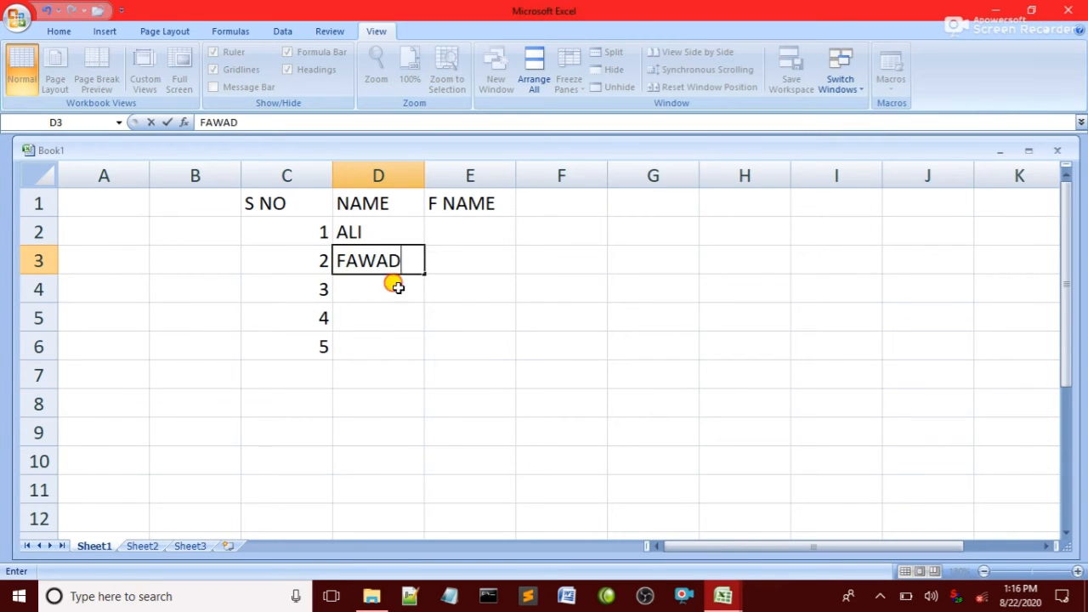
left_click(405, 288)
type("JAWAF")
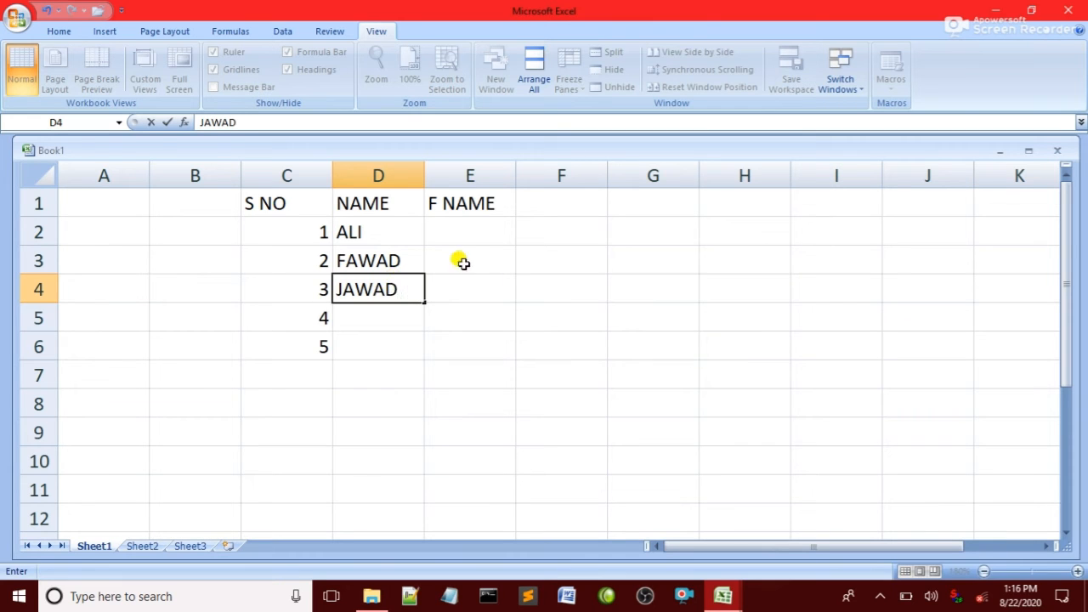
Fill in the father's name for the first three records in cells E2 to E4.
left_click(466, 228)
type("KHAN")
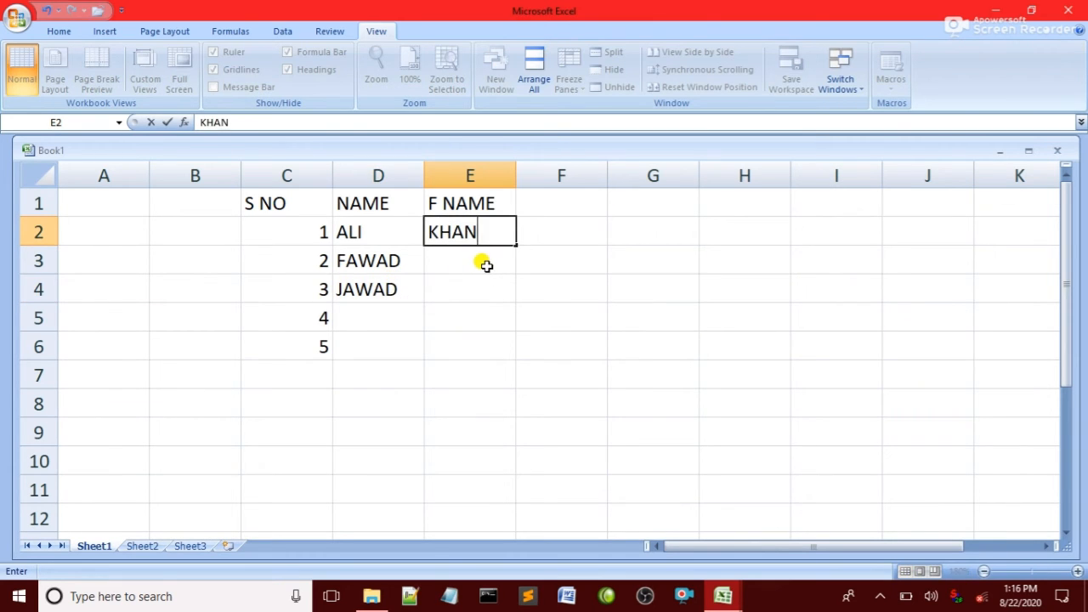
left_click(479, 264)
type("JAN")
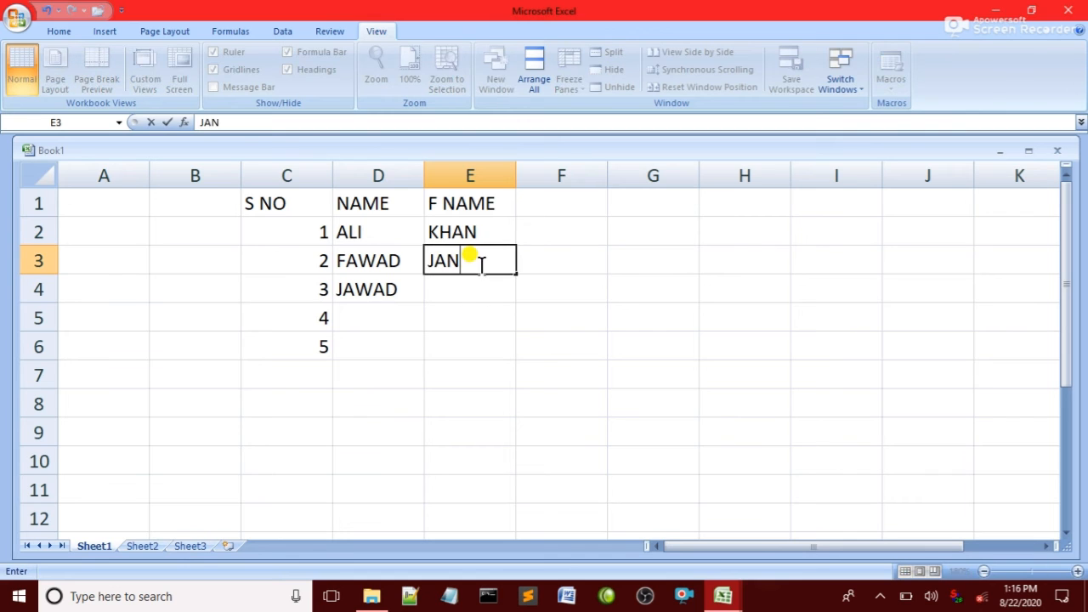
left_click(440, 286)
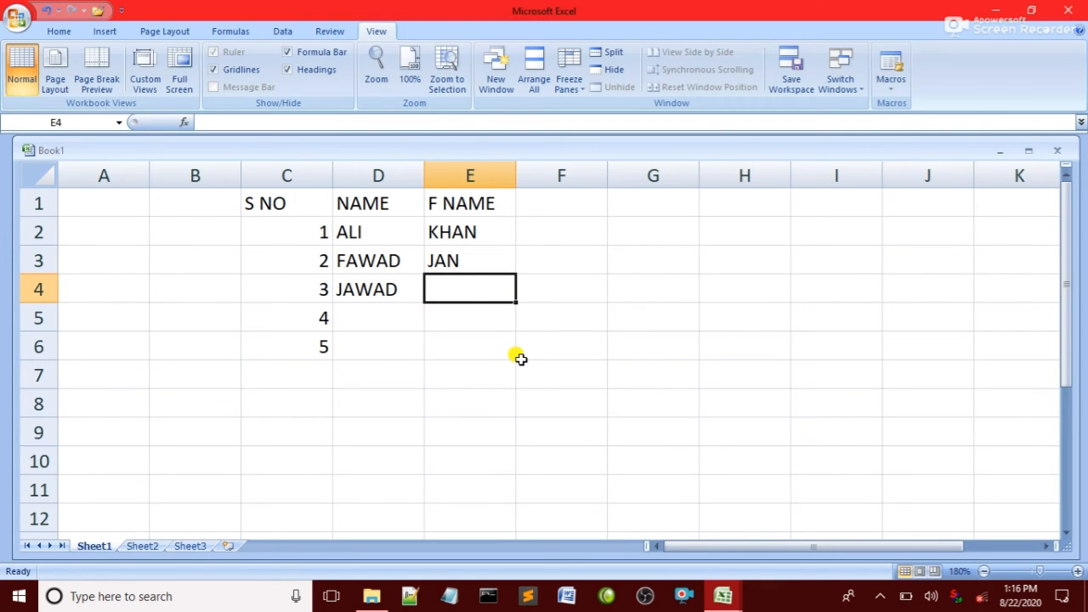
type("MUSTAFA")
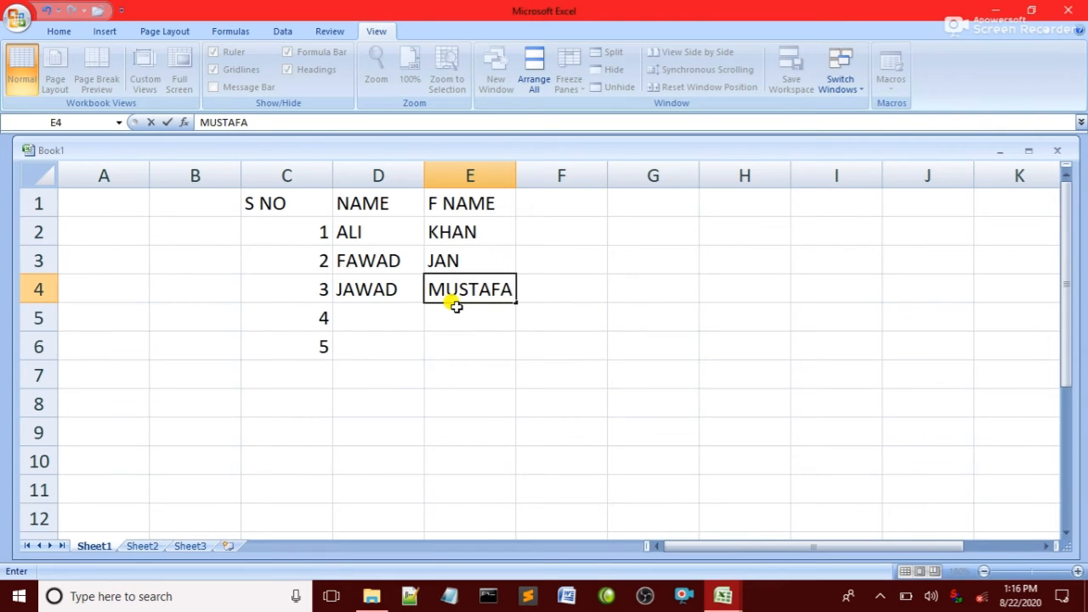
left_click(233, 200)
left_click_drag(232, 201, 344, 203)
left_click(245, 196)
left_click(291, 202)
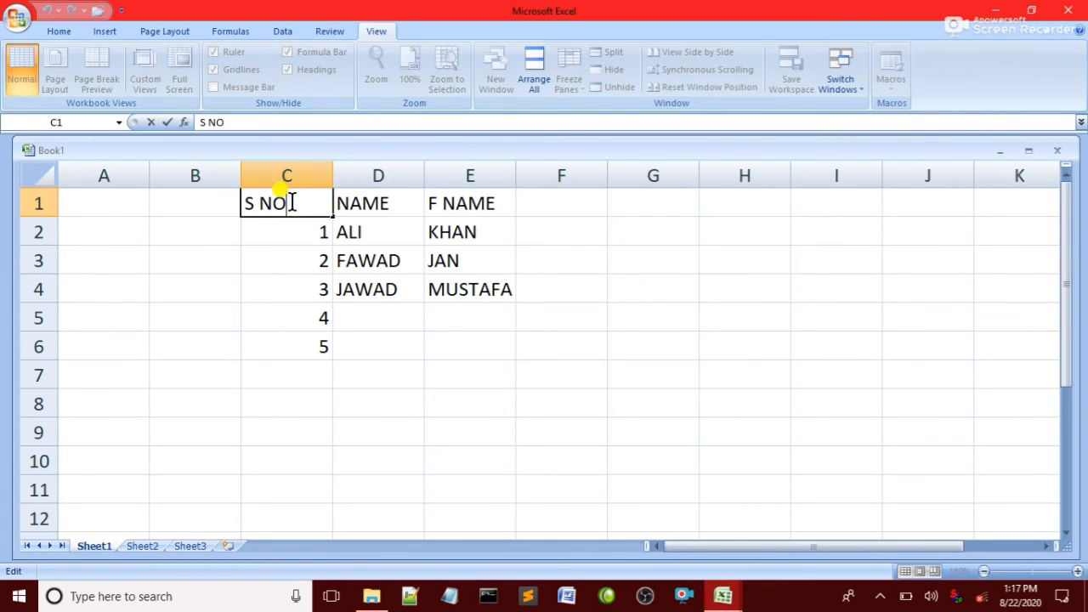
left_click_drag(278, 215, 398, 212)
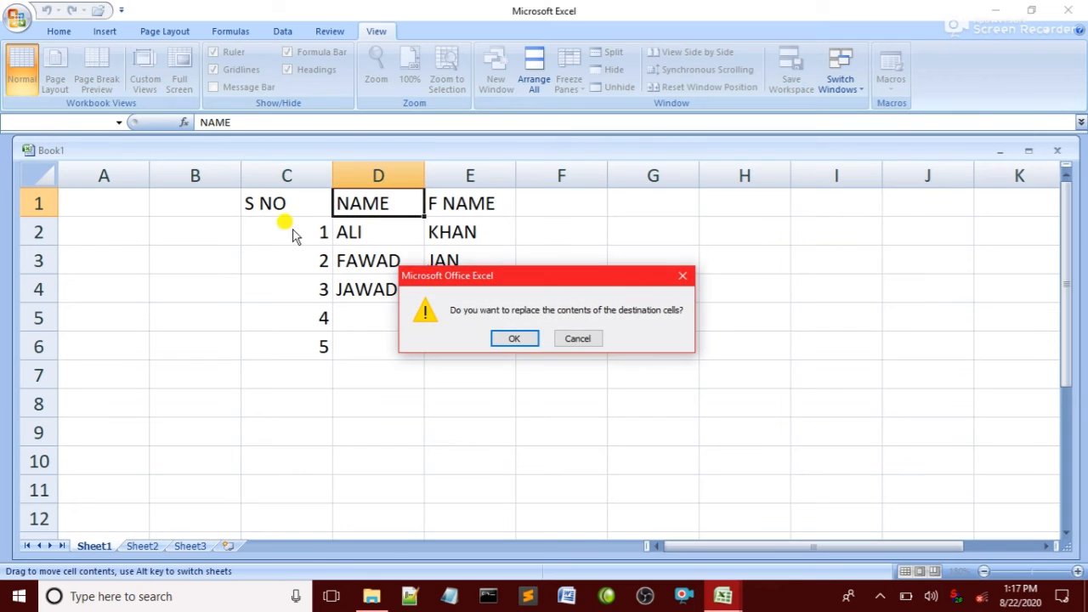
left_click(577, 339)
left_click(235, 202)
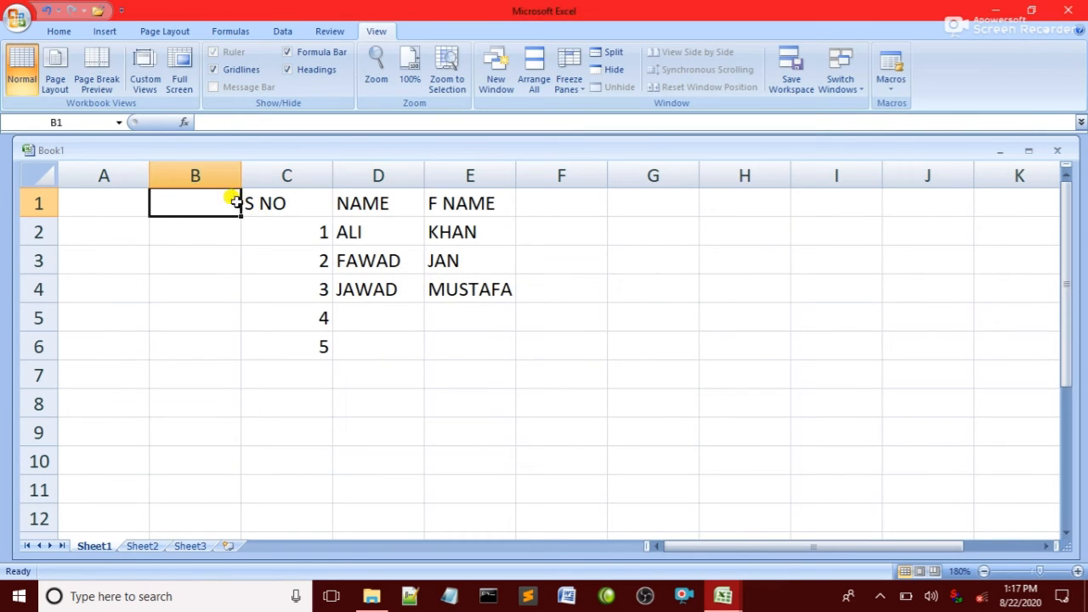
Format the headers in C1:E1 with a yellow fill, font size 14, and bold red text.
left_click_drag(251, 203, 448, 203)
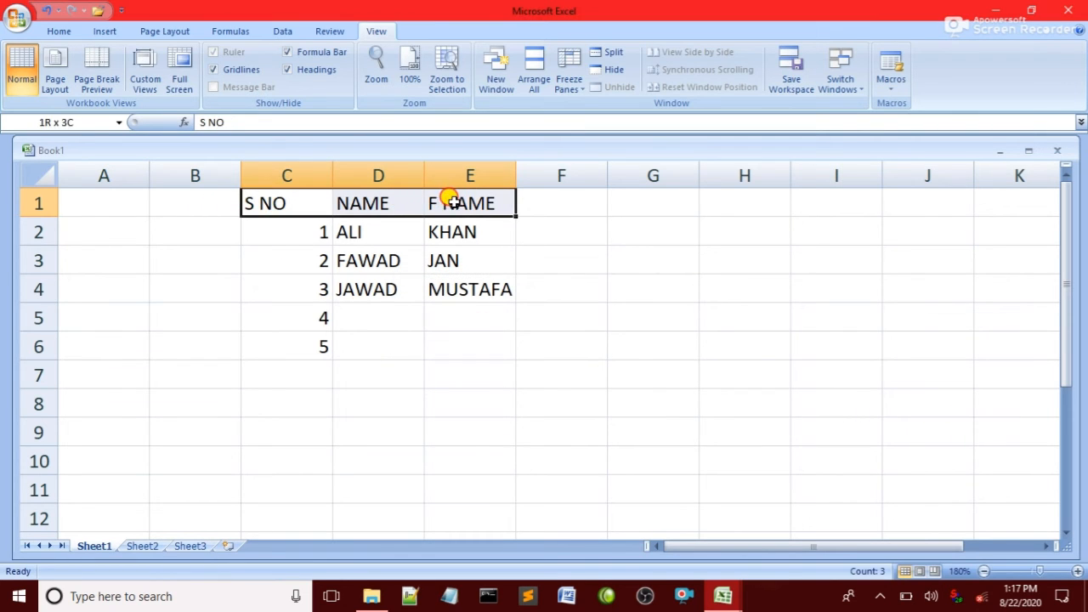
left_click(58, 31)
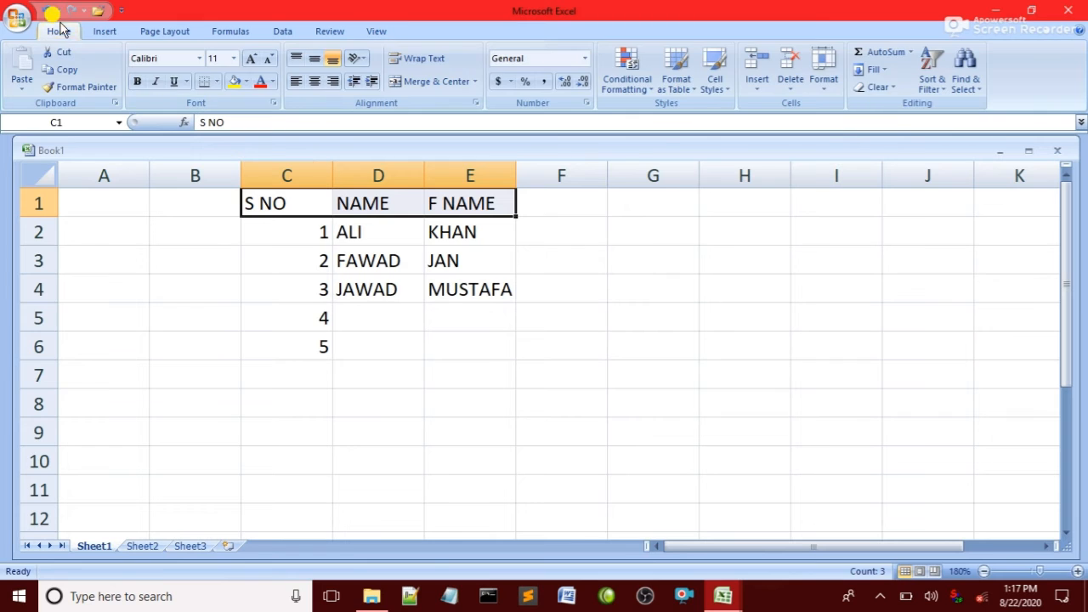
left_click(233, 81)
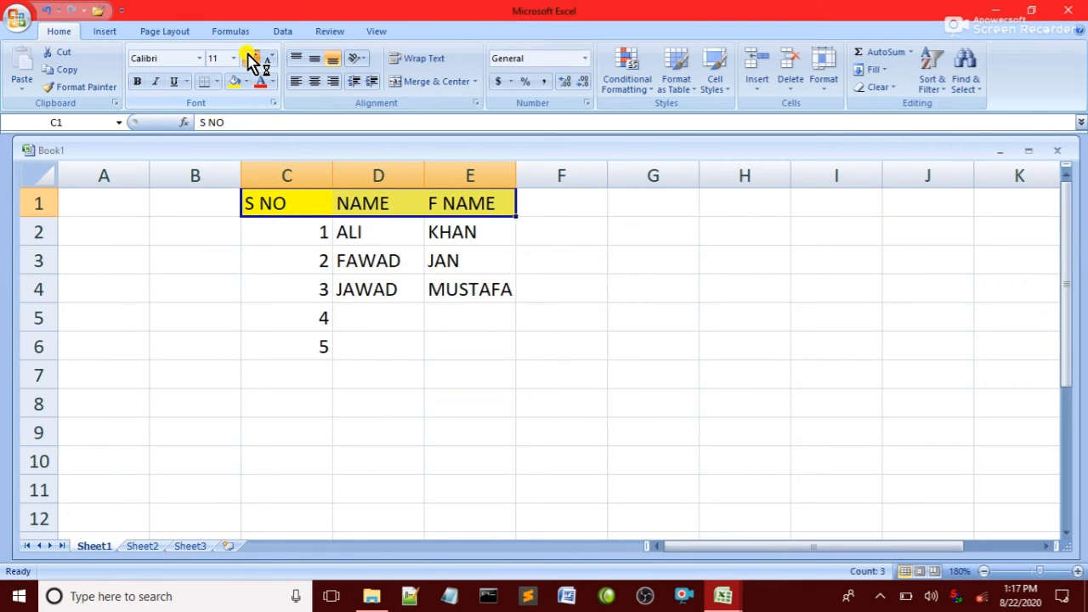
left_click(250, 58)
left_click(250, 58)
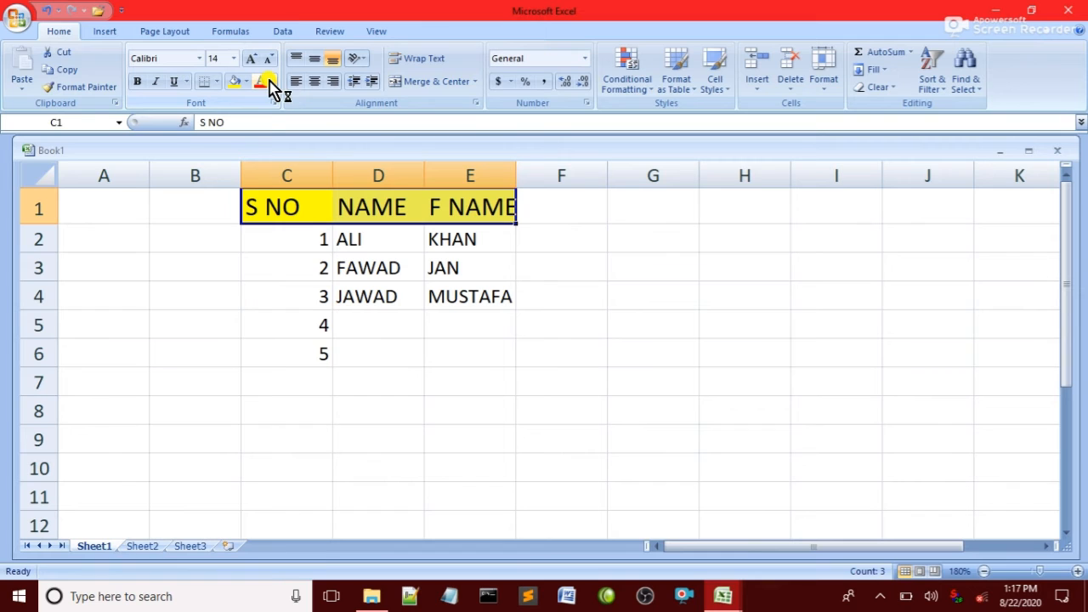
left_click(268, 84)
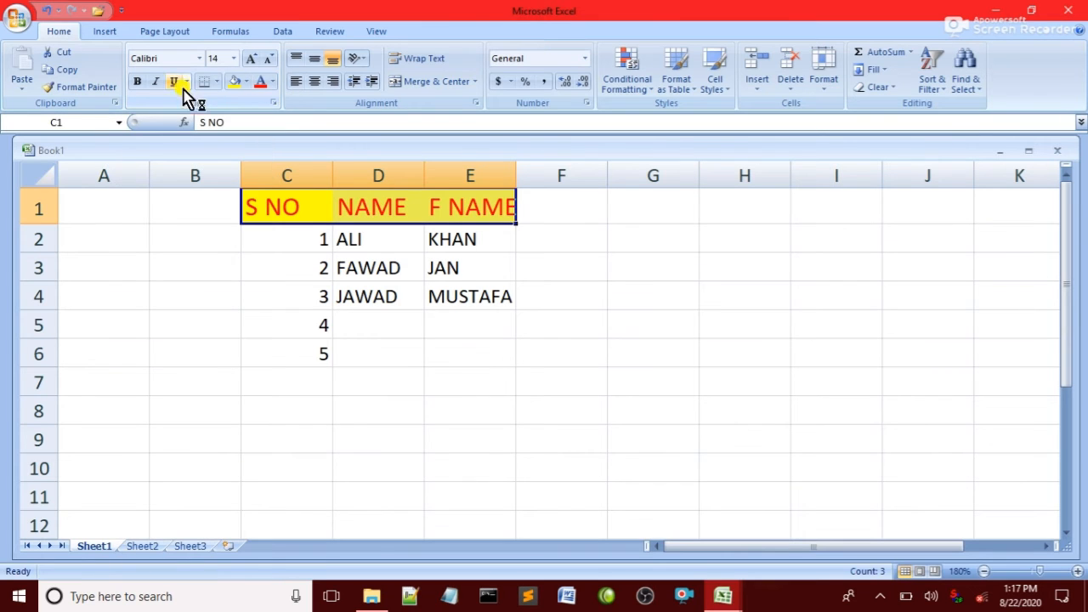
left_click(138, 81)
left_click(522, 209)
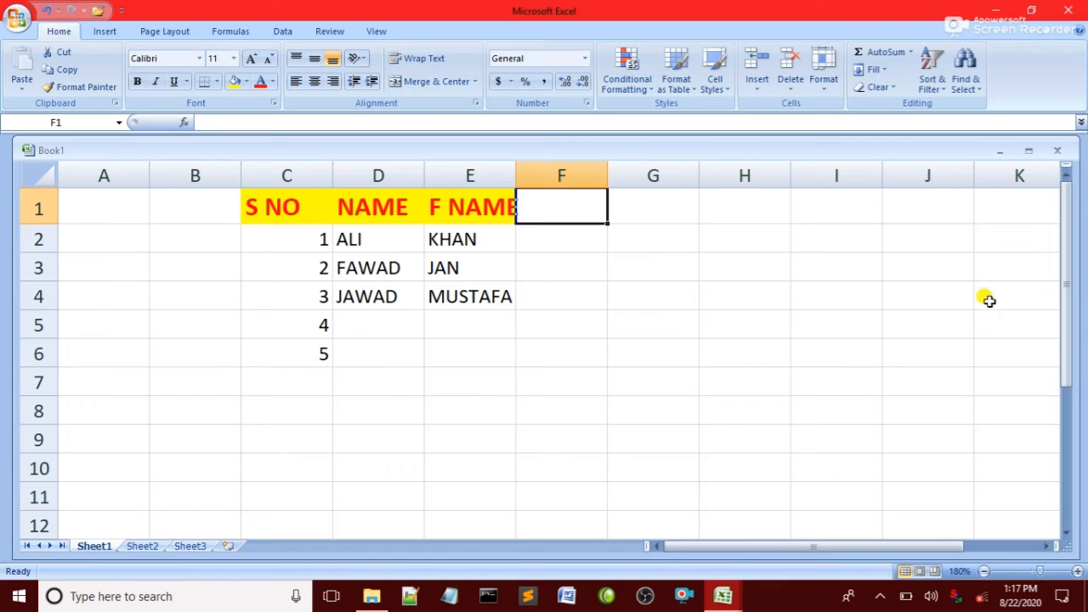
Examine whether the header row stays in view when moving down past the table and back to row 1.
mouse_move(1067, 264)
left_mouse_down()
mouse_move(1069, 364)
mouse_move(1058, 269)
mouse_move(1068, 423)
mouse_move(1058, 270)
left_mouse_up()
scroll(632, 344, "down", 5)
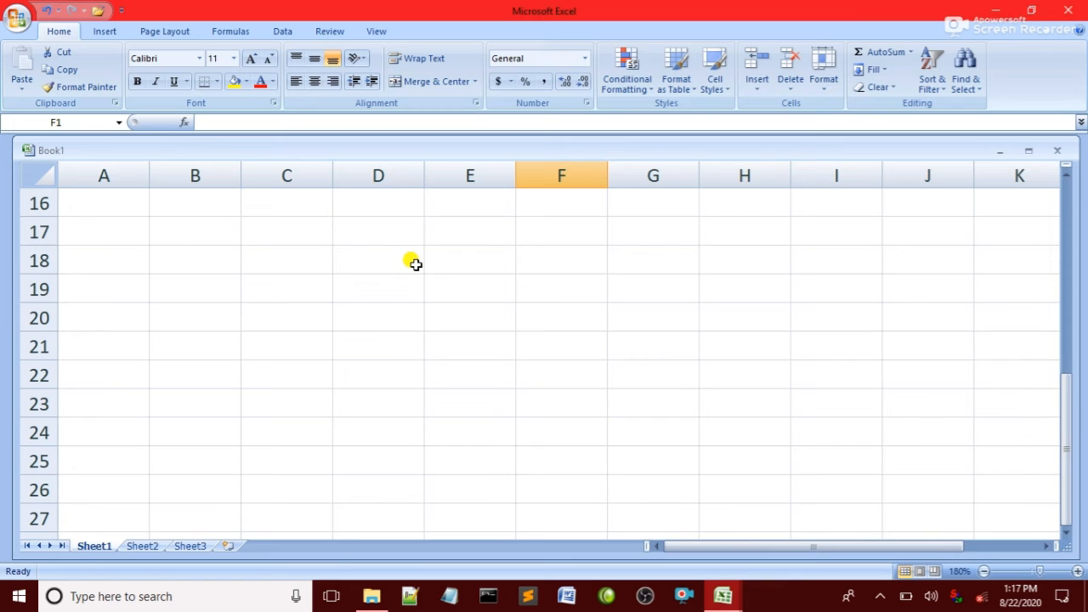
scroll(414, 265, "up", 5)
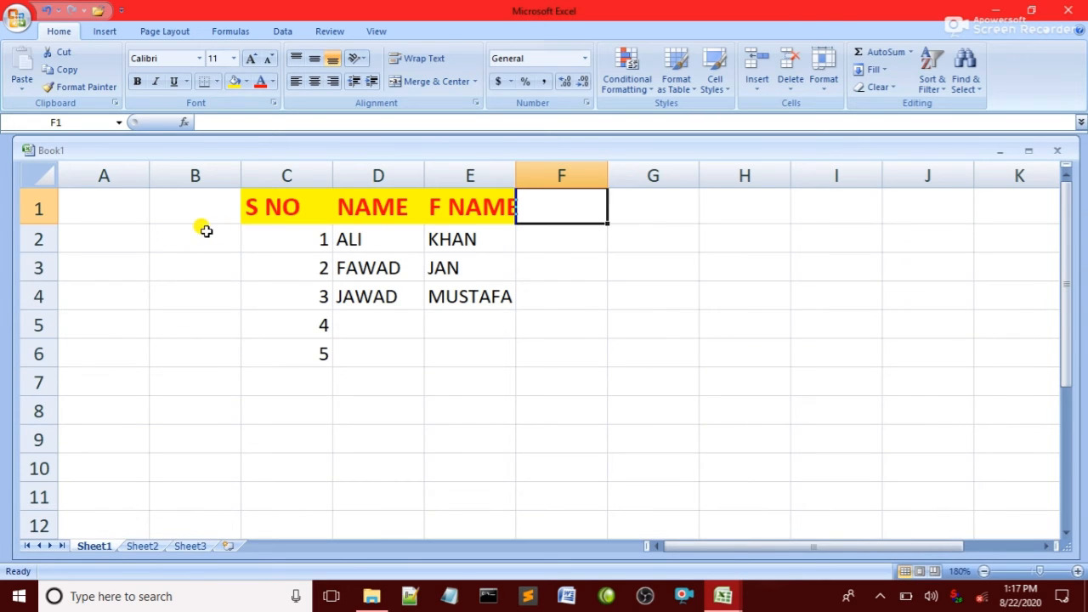
Examine whether the table in C1:E6 stays in view when moving down to row 72 and back, then review column C.
left_click_drag(206, 230, 522, 385)
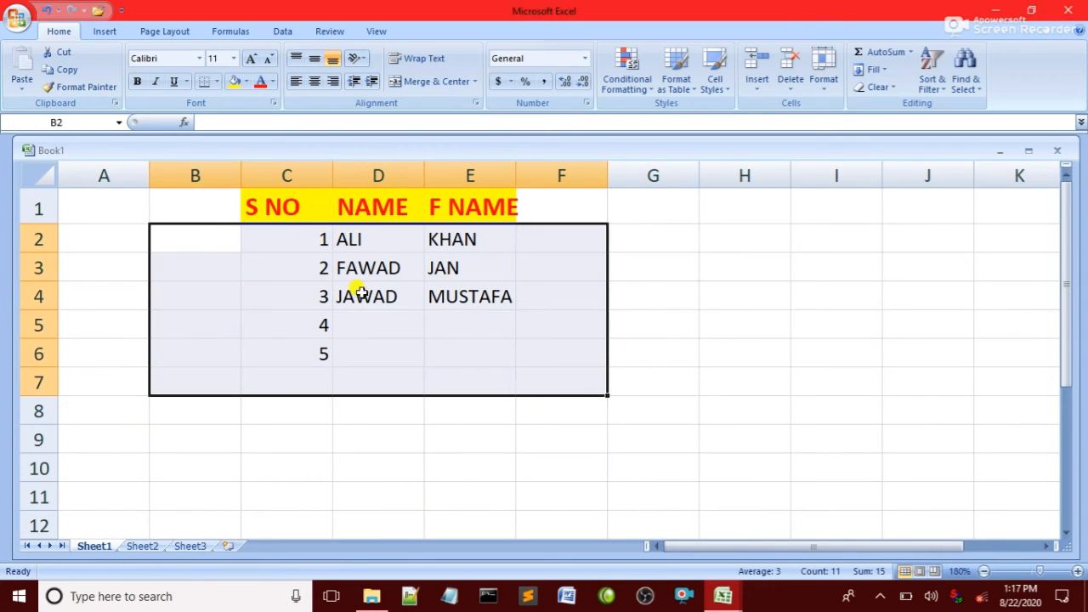
left_click_drag(136, 191, 552, 433)
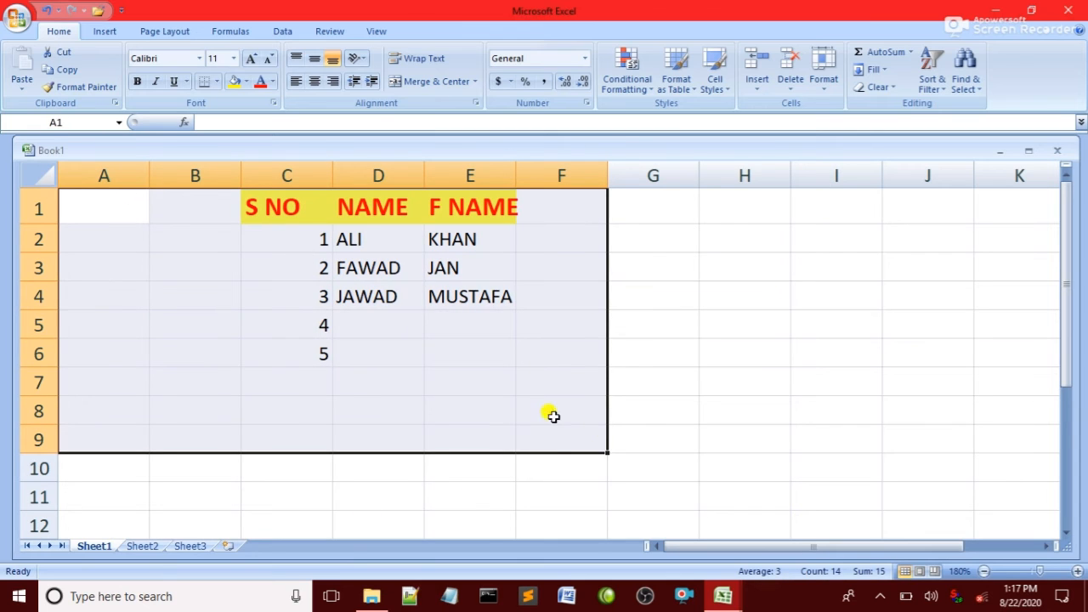
scroll(614, 439, "down", 20)
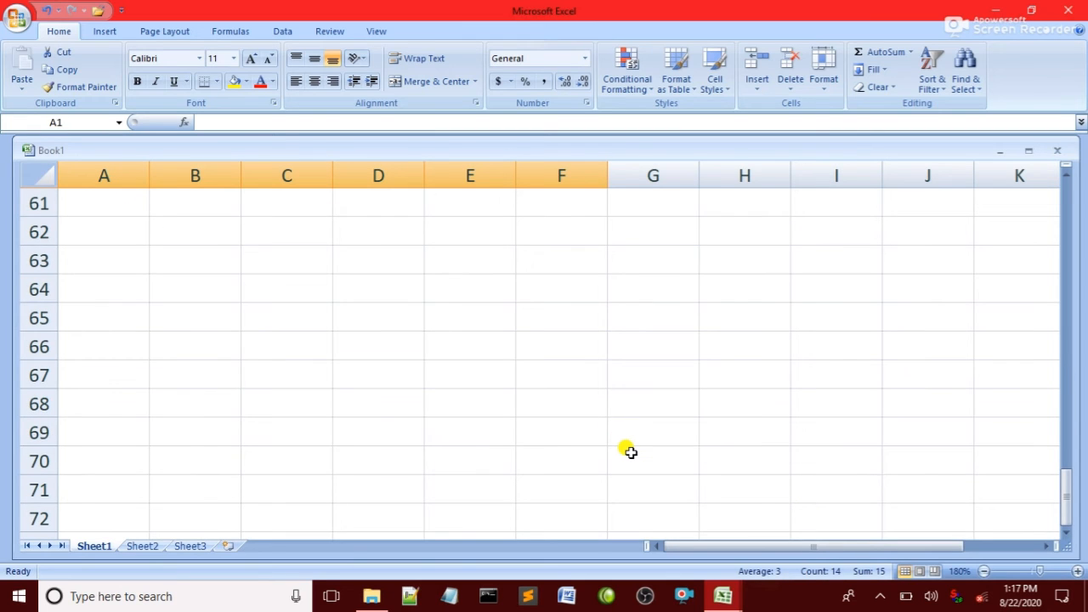
scroll(628, 452, "up", 20)
left_click_drag(200, 208, 541, 266)
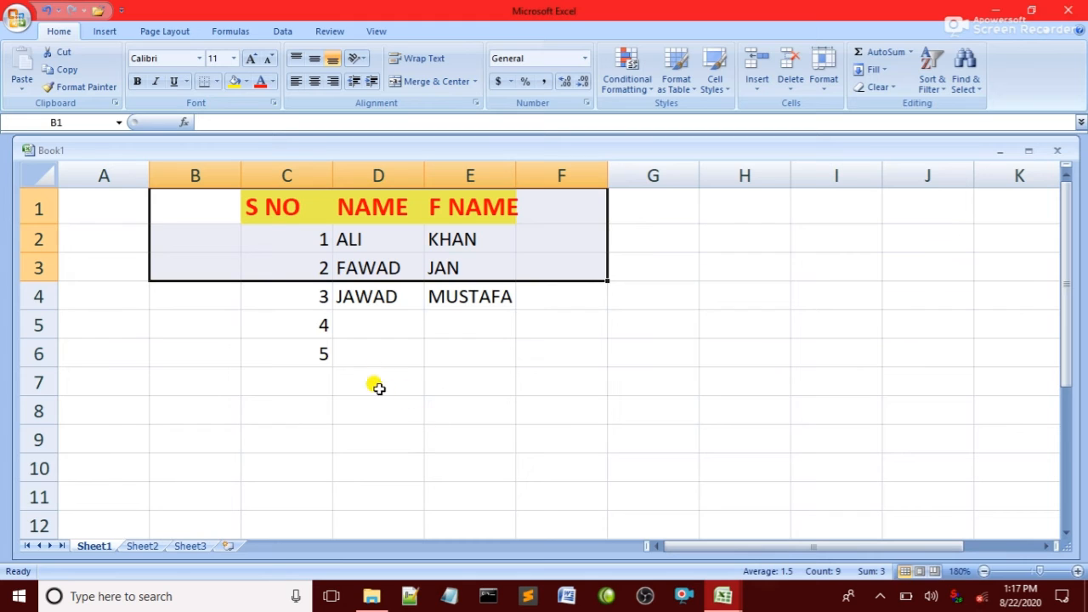
left_click(275, 377)
left_click(265, 212)
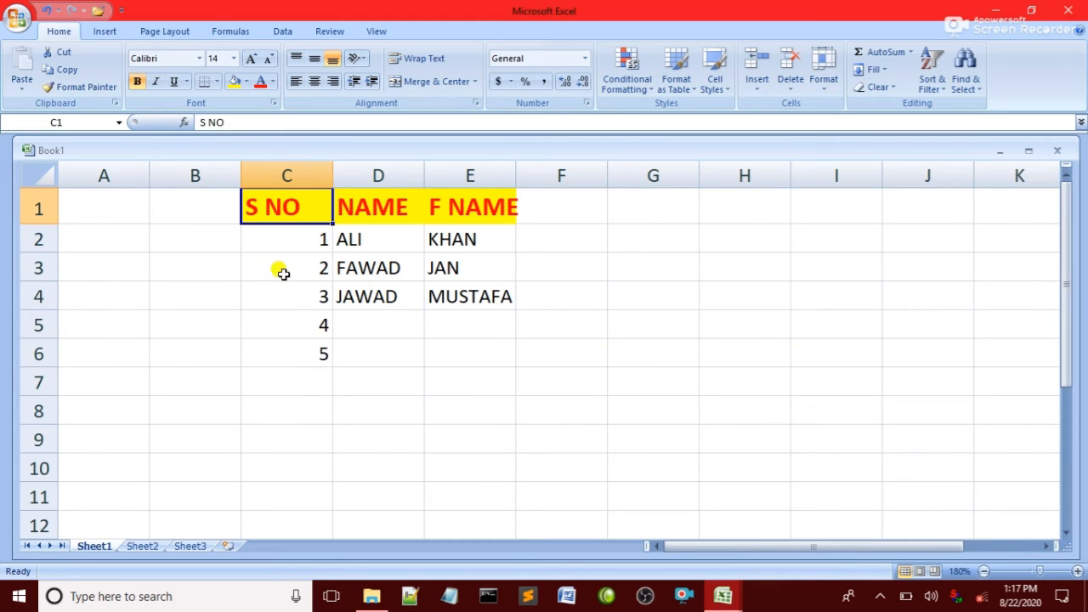
left_click(276, 175)
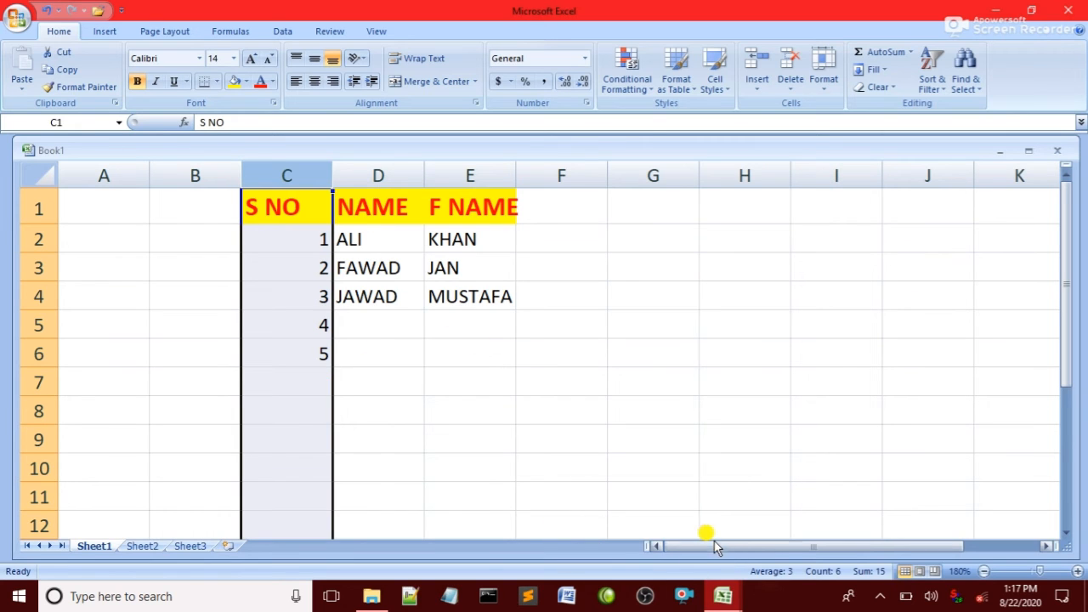
left_click_drag(713, 545, 369, 410)
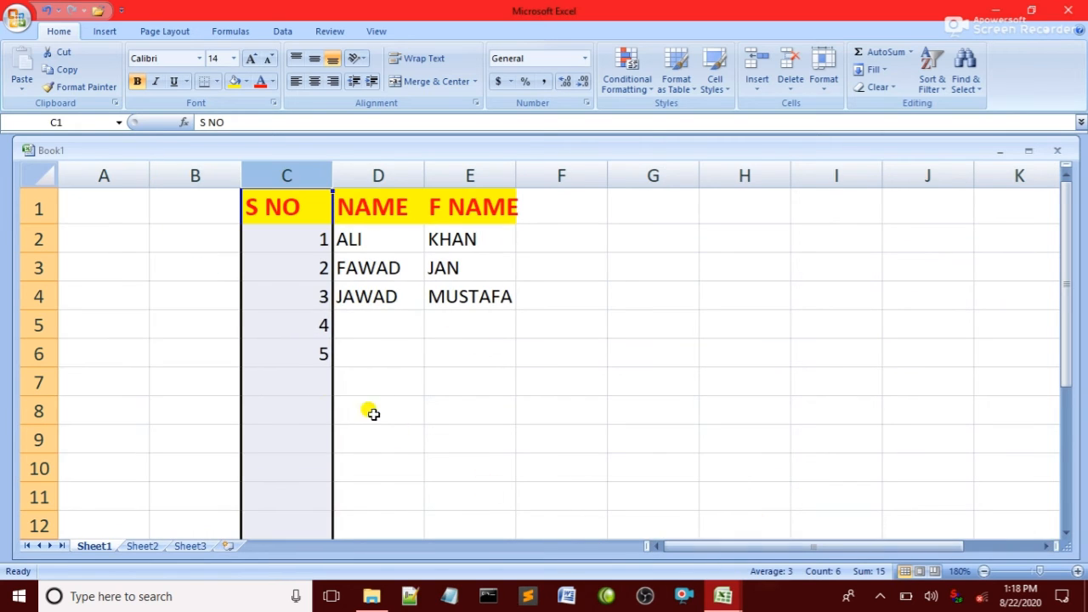
Freeze the panes at cell E6 so the rows above and the columns before it stay in place.
left_click(442, 351)
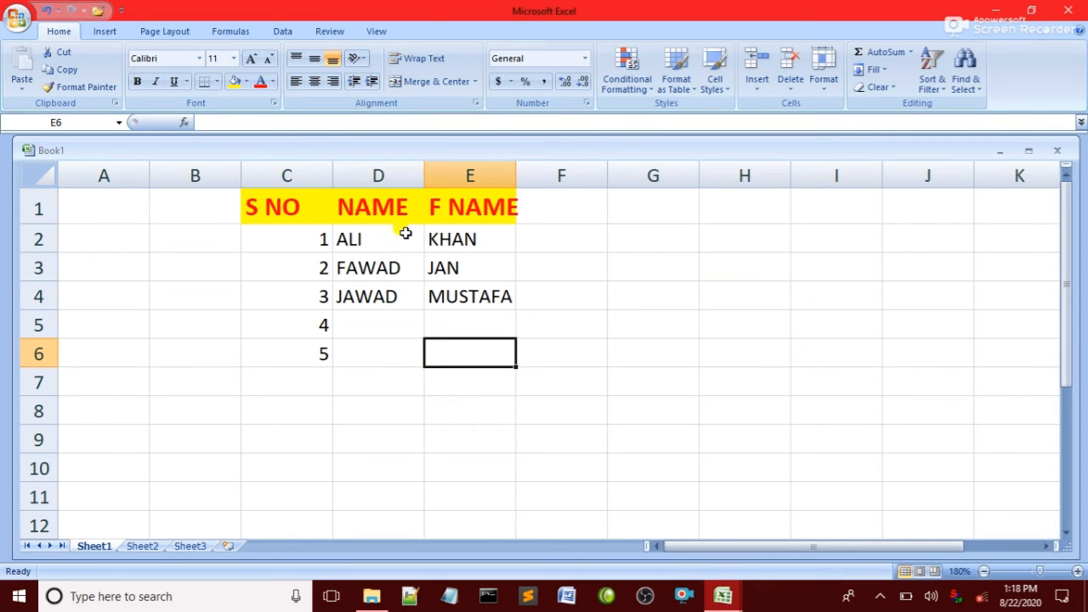
left_click(374, 31)
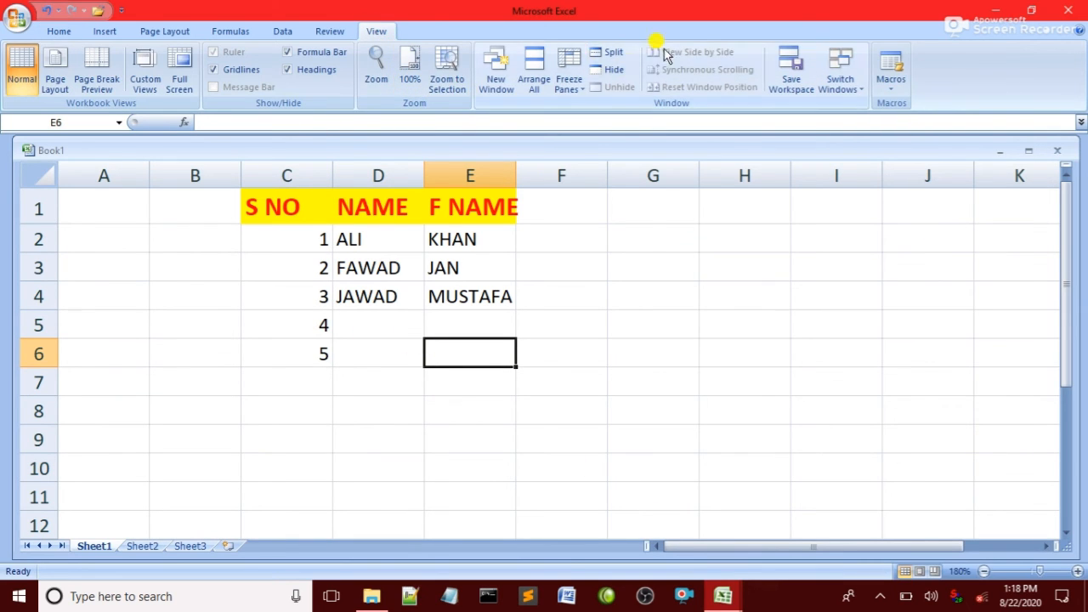
left_click(566, 90)
left_click(655, 350)
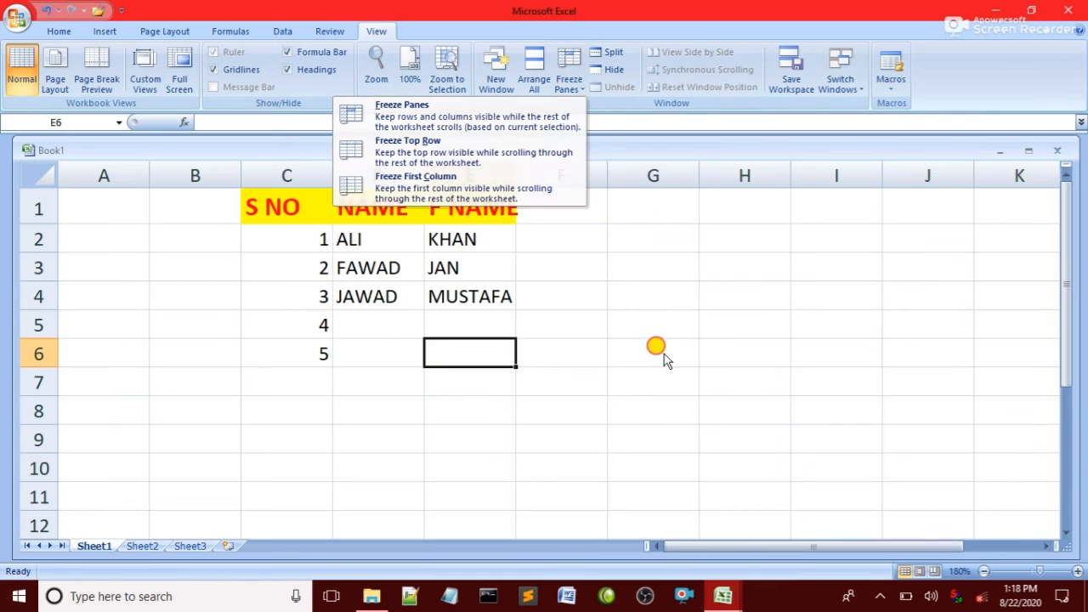
left_click(568, 81)
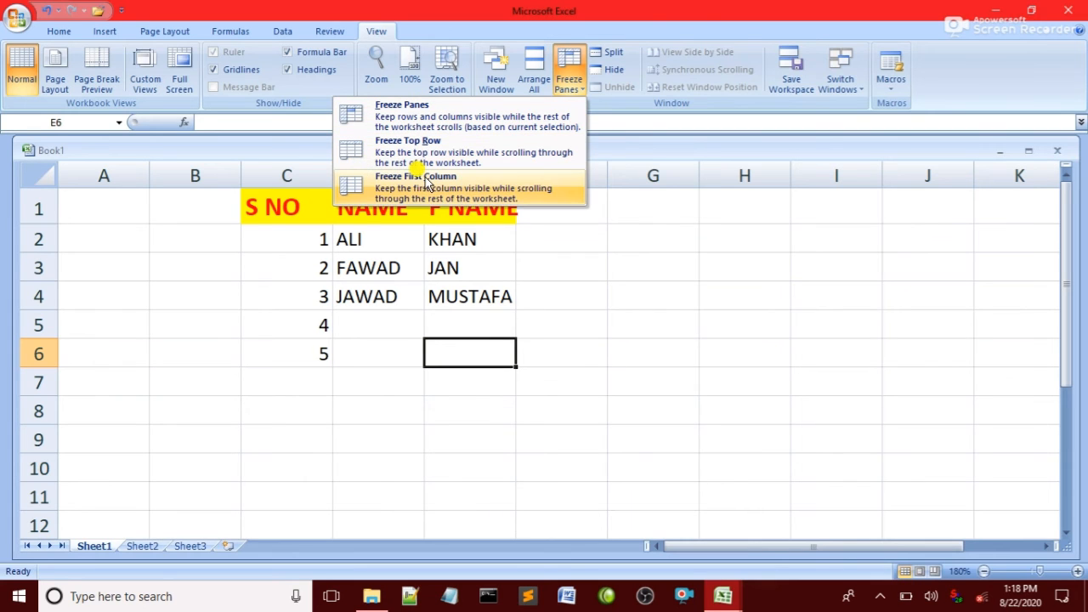
left_click(429, 112)
Examine which rows stay fixed with the panes frozen when moving far down the sheet and back, checking row 5.
scroll(449, 325, "down", 5)
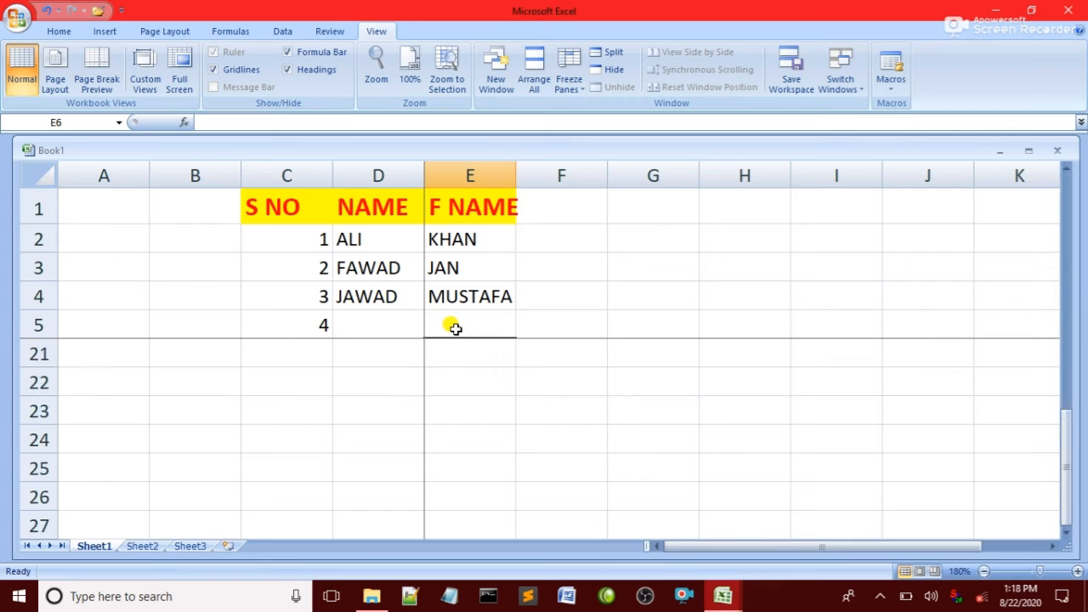
scroll(423, 268, "up", 5)
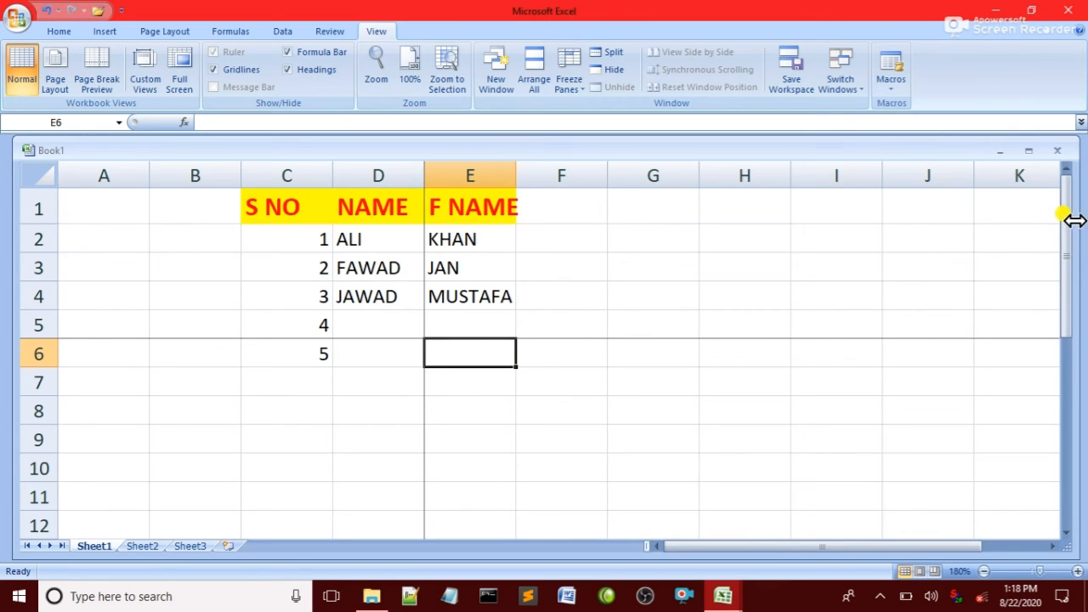
left_click_drag(1066, 217, 1069, 508)
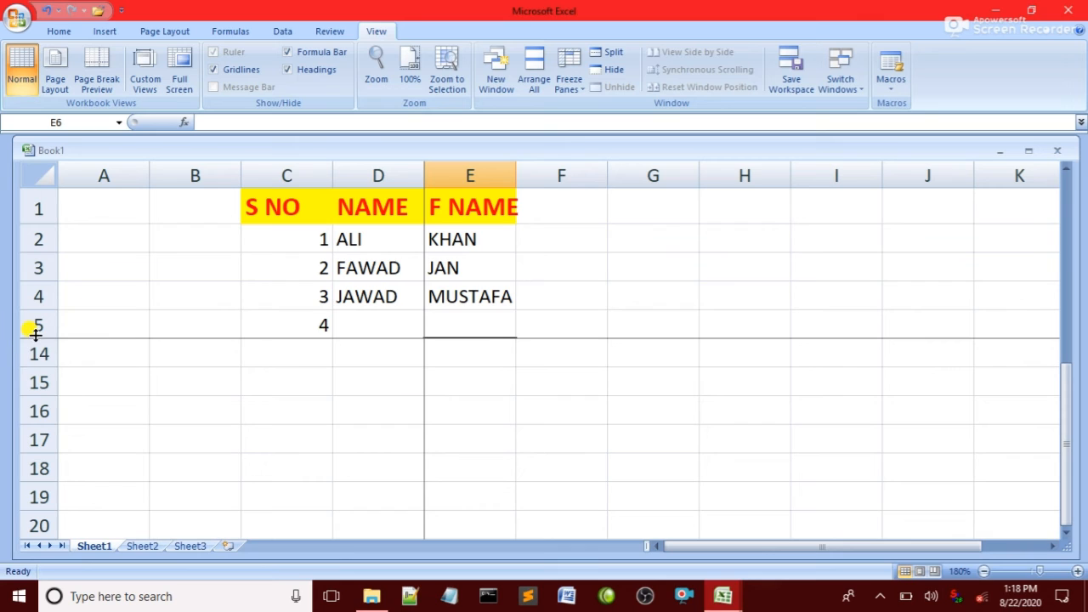
left_click(59, 323)
left_click(34, 325)
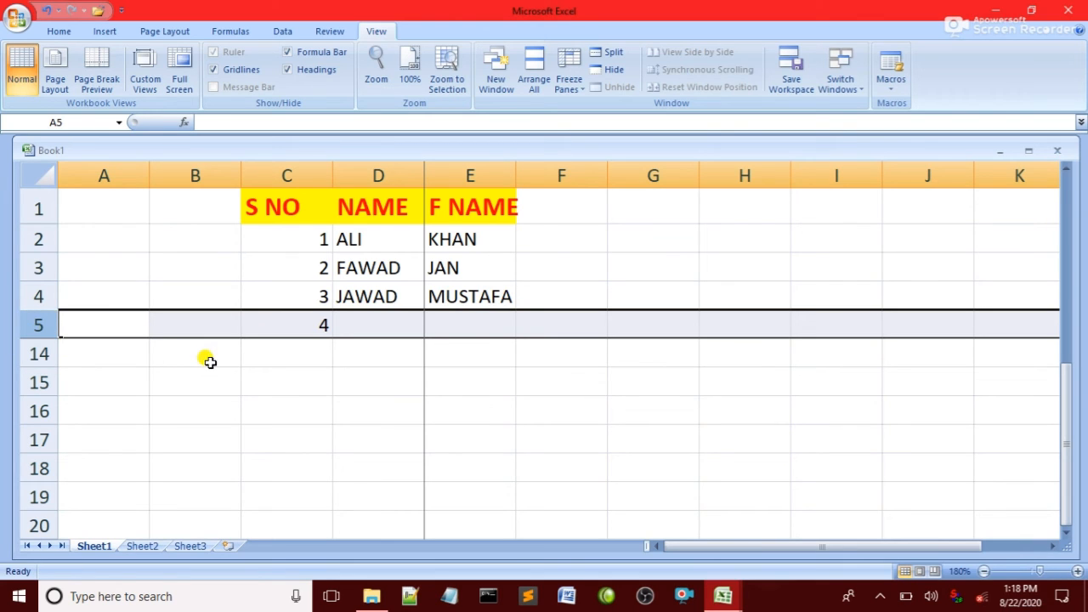
key("ctrl+shift+9")
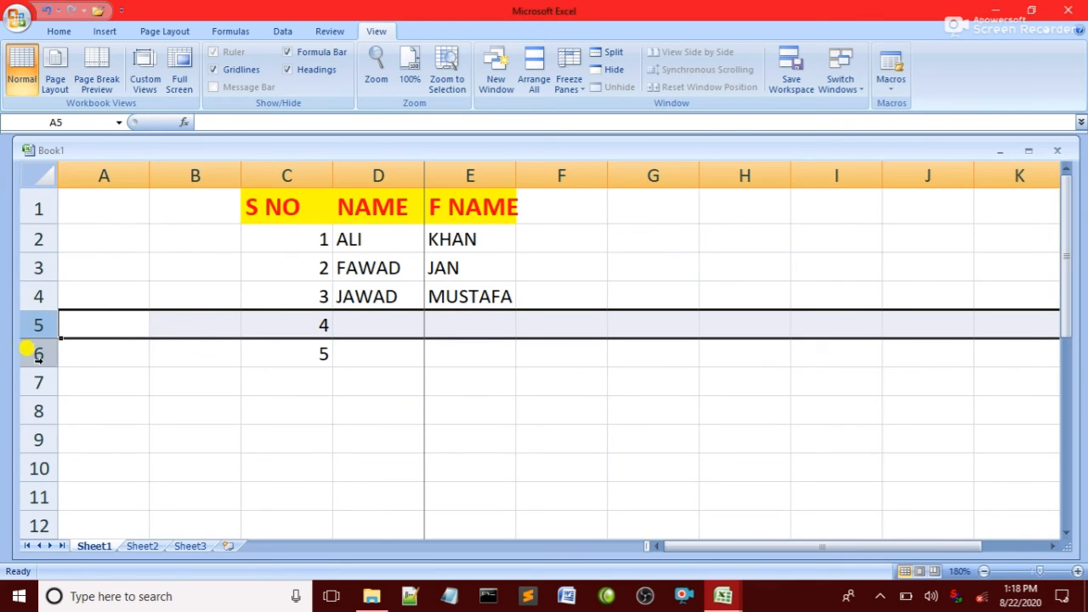
scroll(31, 391, "down", 20)
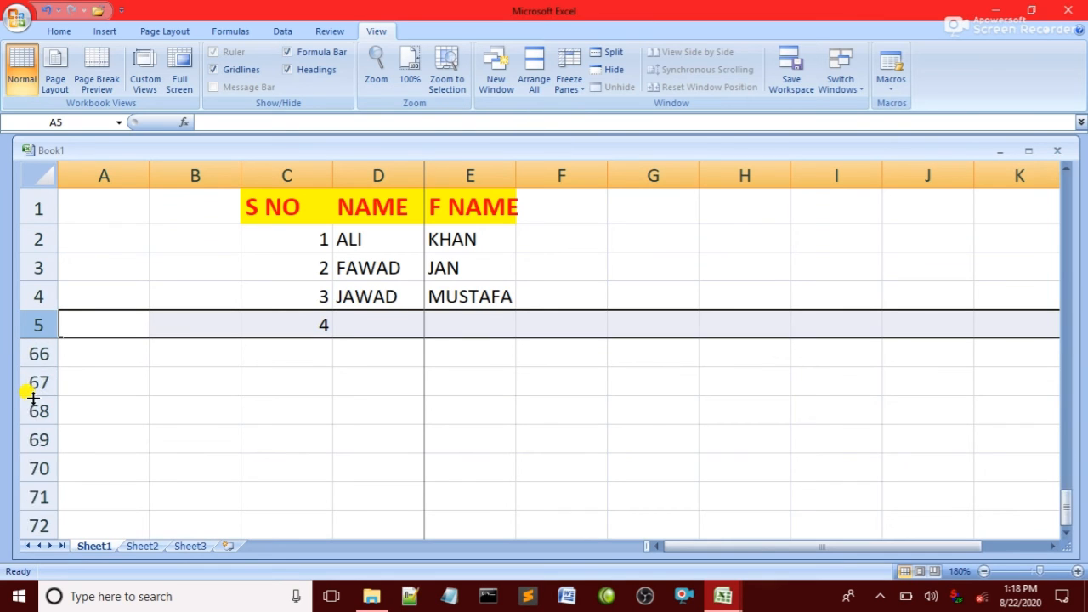
scroll(31, 394, "up", 20)
Unfreeze the panes so that all rows and columns scroll again.
left_click(610, 296)
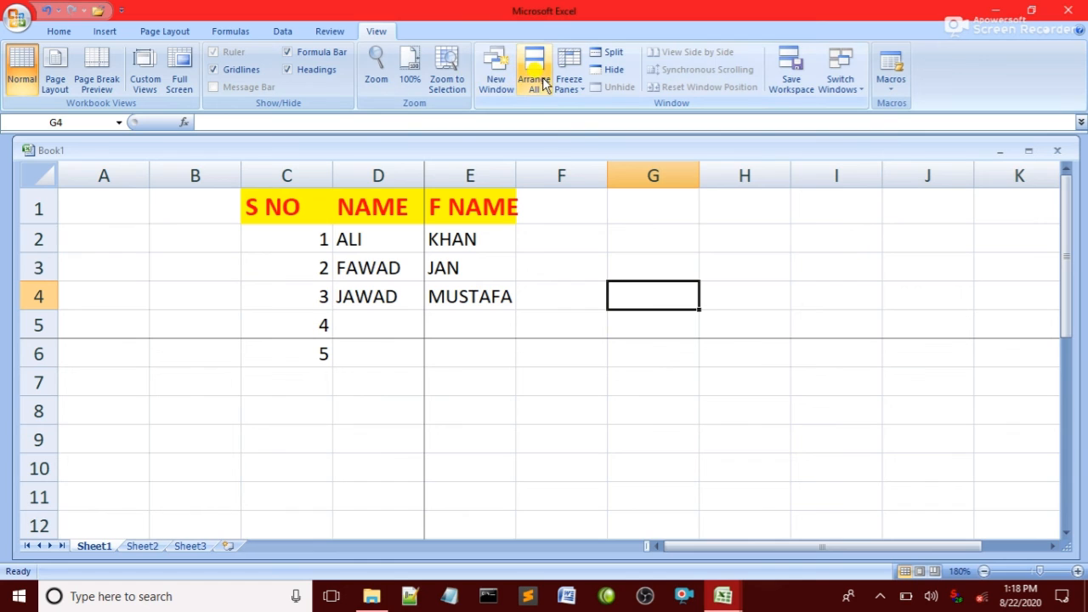
left_click(570, 79)
left_click(442, 108)
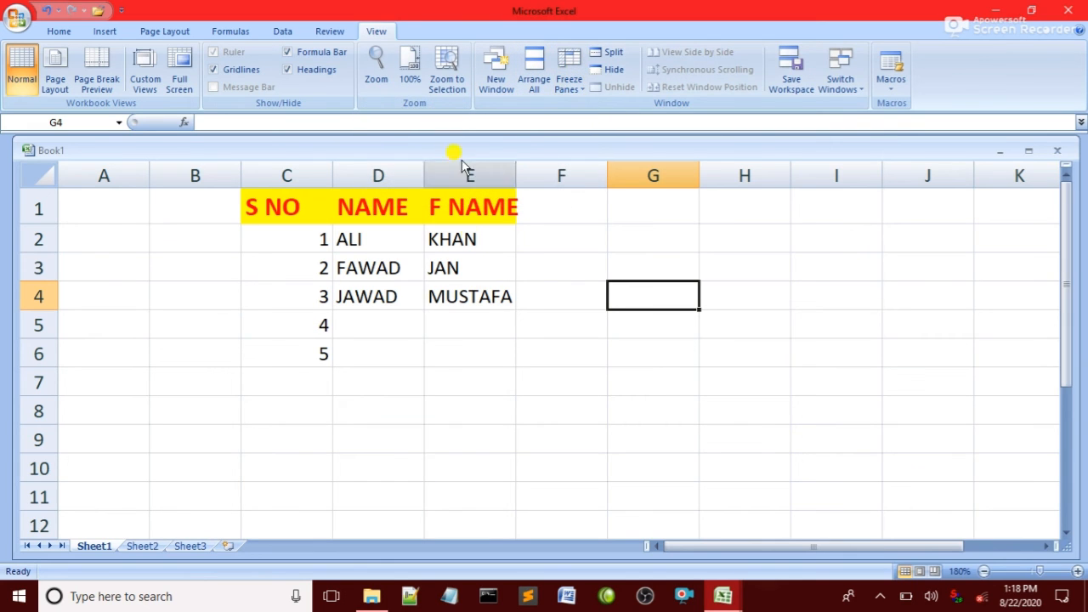
Freeze the top row of the worksheet with the S NO, NAME and F NAME headers.
left_click(268, 208)
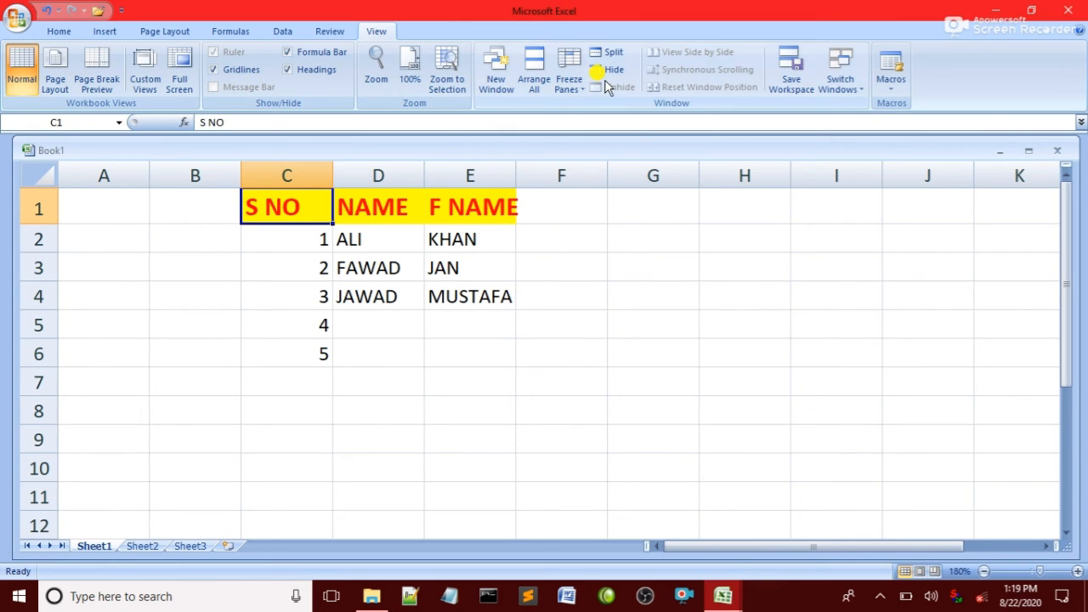
left_click(569, 69)
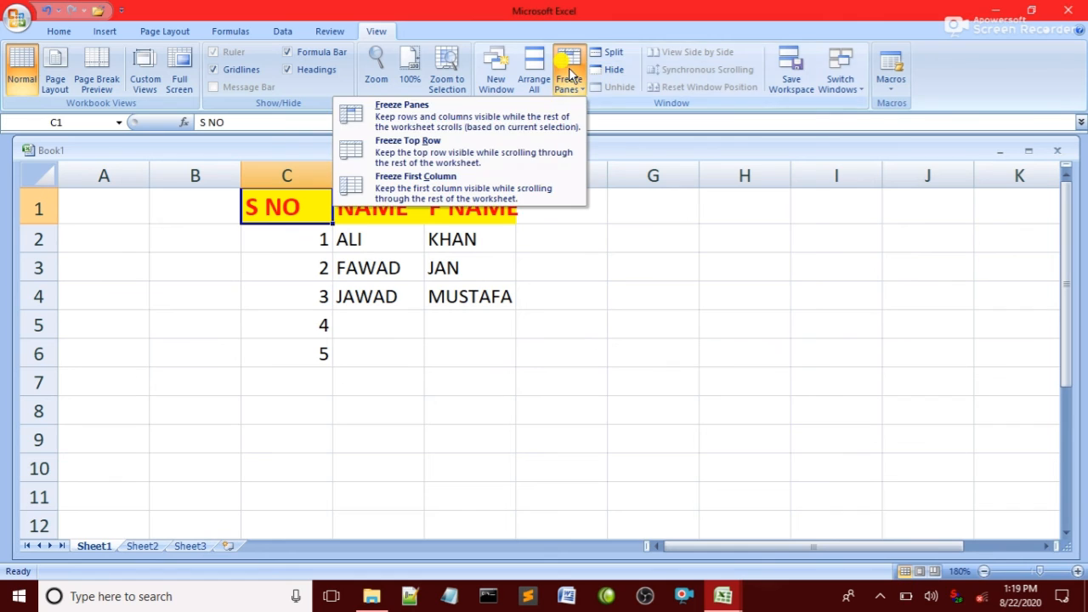
left_click(393, 155)
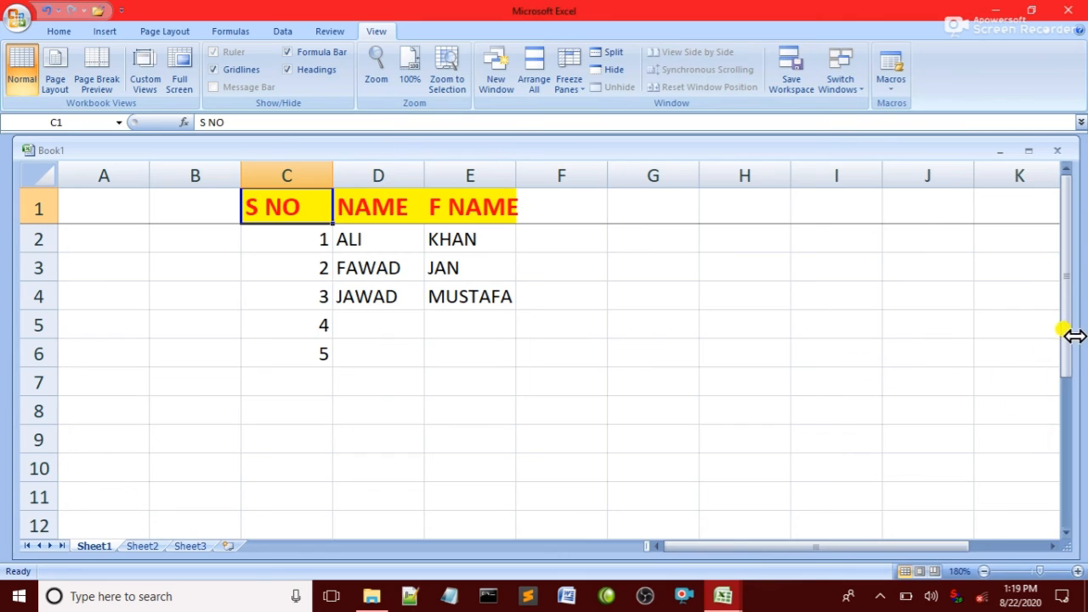
Check how the frozen header row behaves when moving down to row 20 and back, and inspect row 1 across to column K.
left_click_drag(1060, 258, 1068, 432)
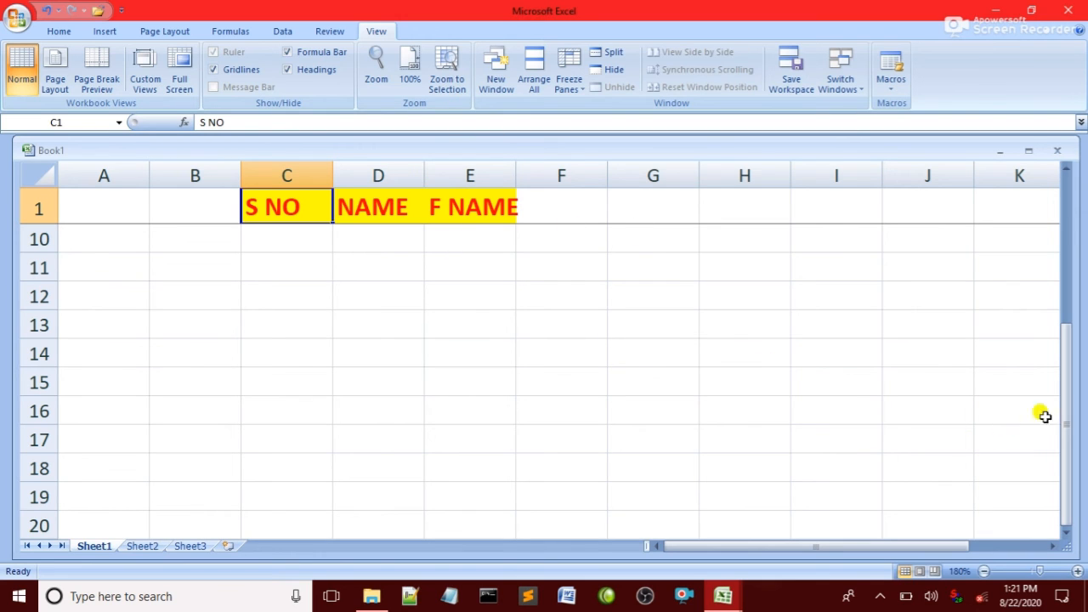
left_click_drag(1062, 409, 1063, 271)
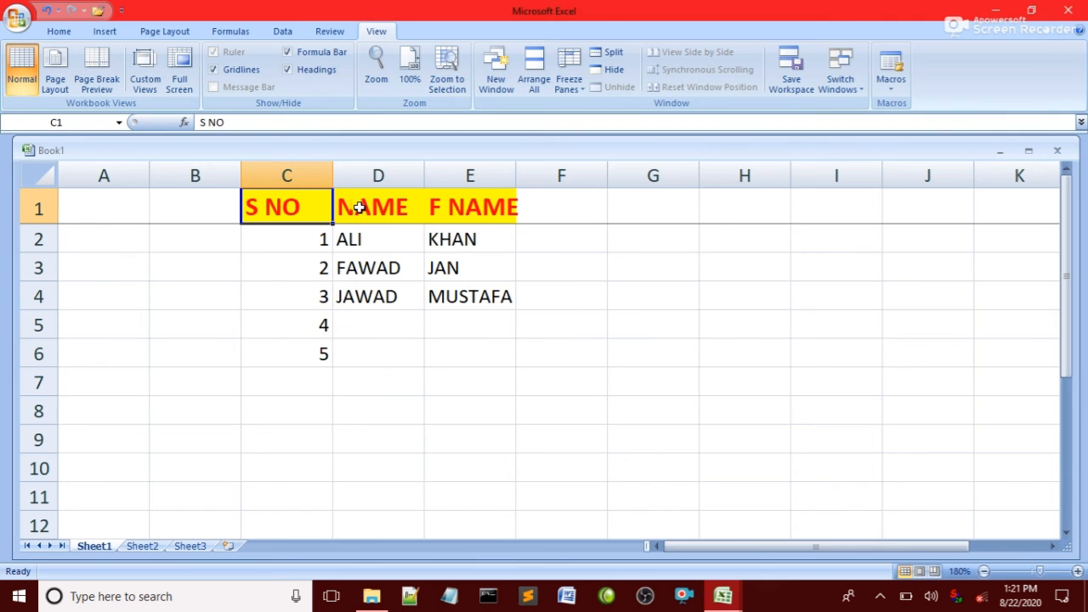
left_click(546, 209)
left_click(655, 206)
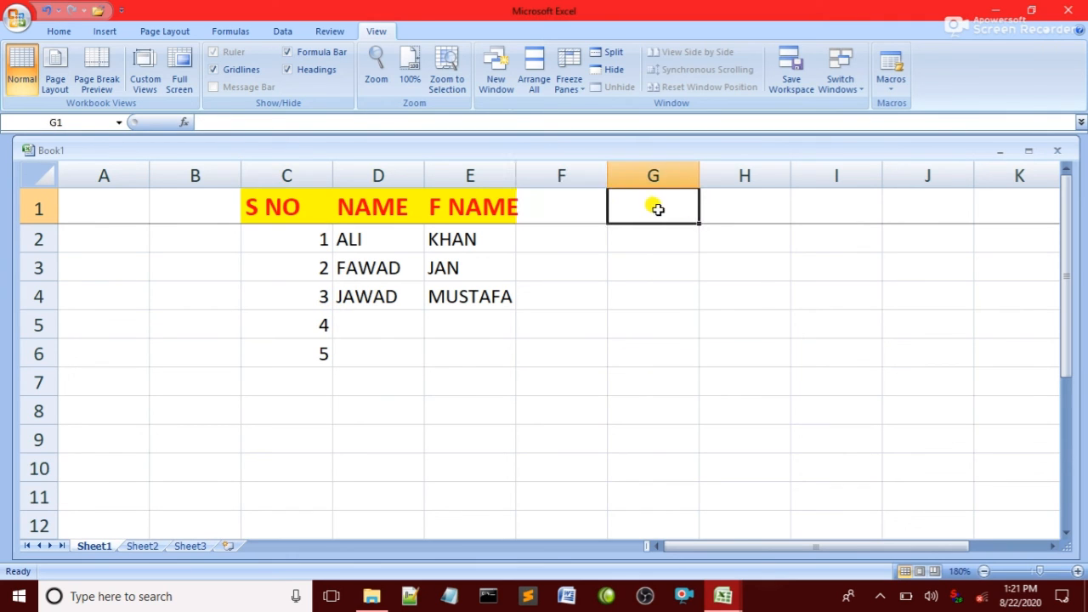
left_click(735, 210)
left_click(816, 213)
left_click(926, 213)
left_click(1012, 206)
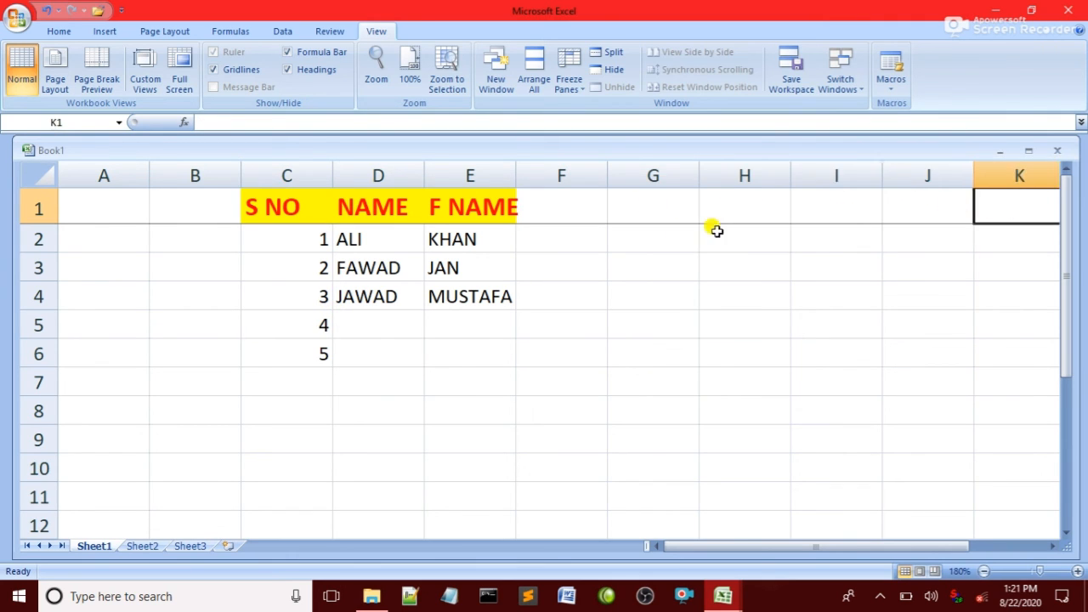
left_click(282, 204)
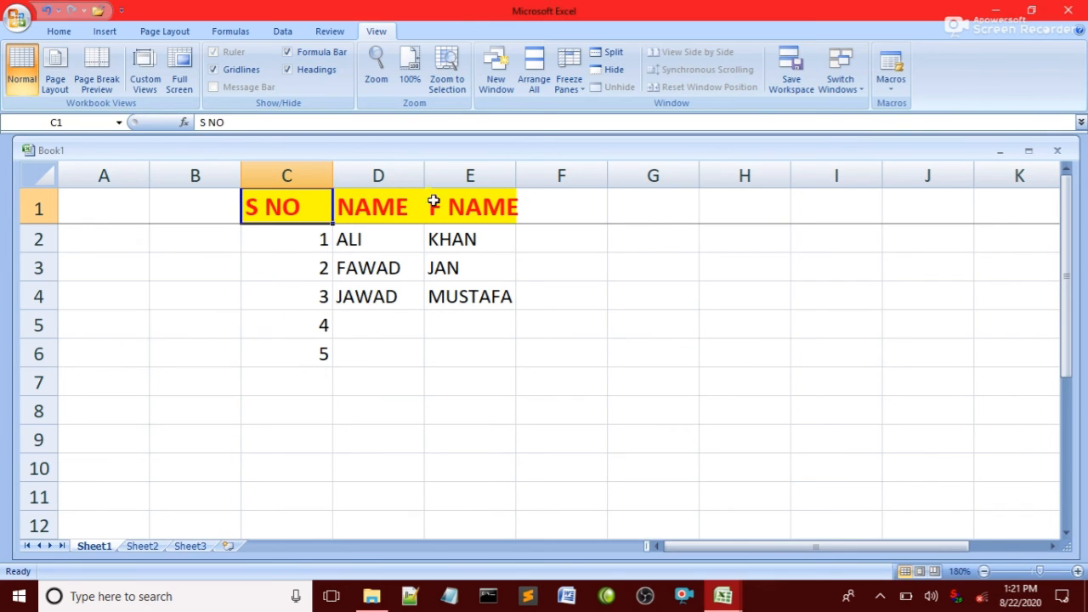
Review table columns C, D and E, and replace the frozen top row with a frozen first column.
left_click(290, 175)
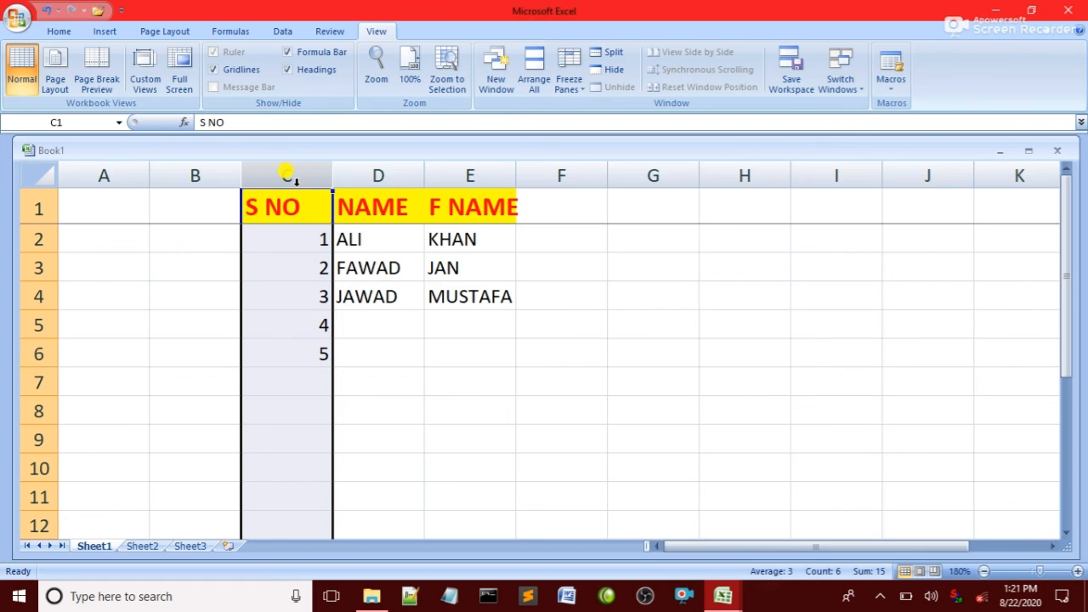
left_click(370, 173)
left_click(468, 172)
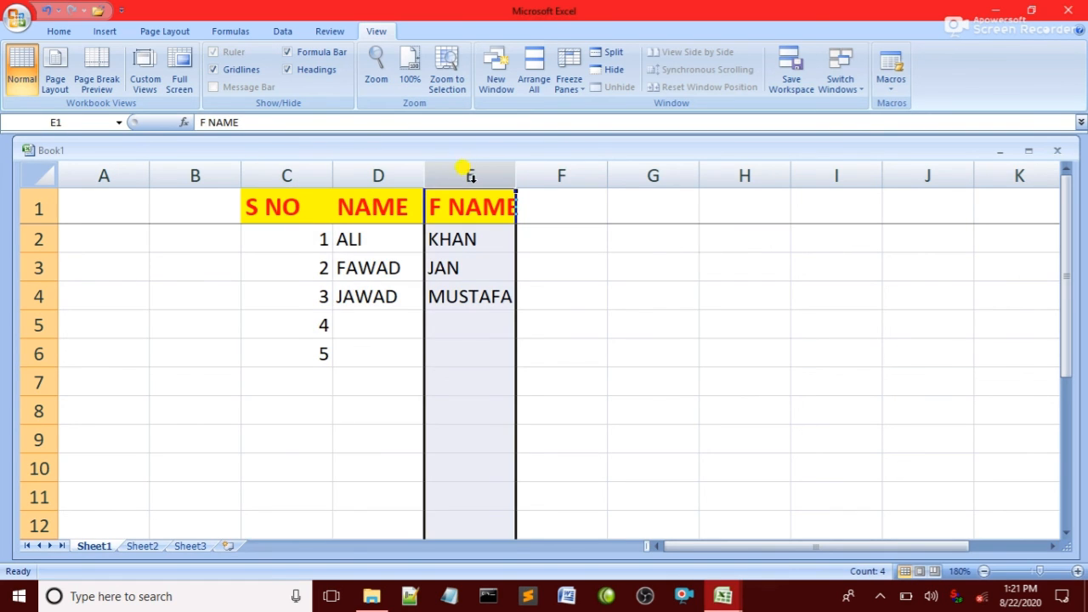
left_click(286, 174)
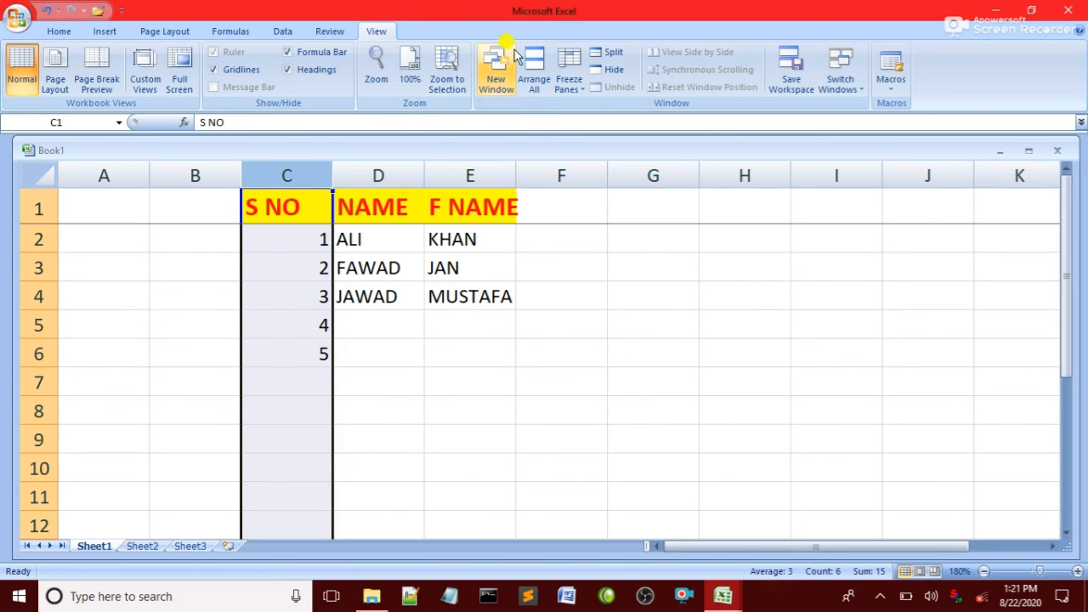
left_click(569, 81)
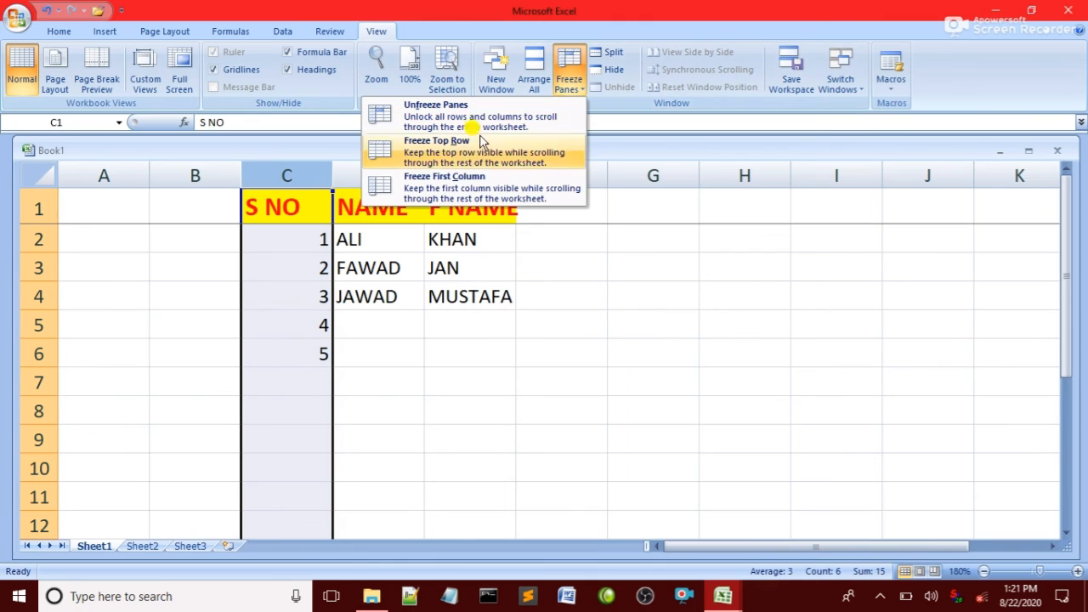
left_click(459, 183)
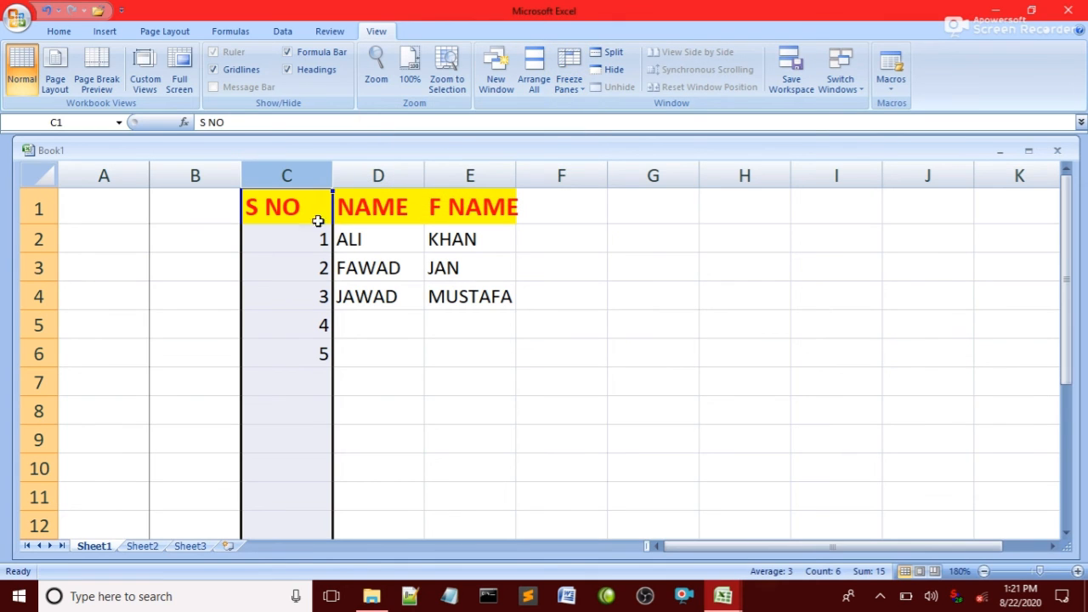
Move the block B1:E6 containing the table to cell A1, so the S NO header lands in column B.
left_click(586, 290)
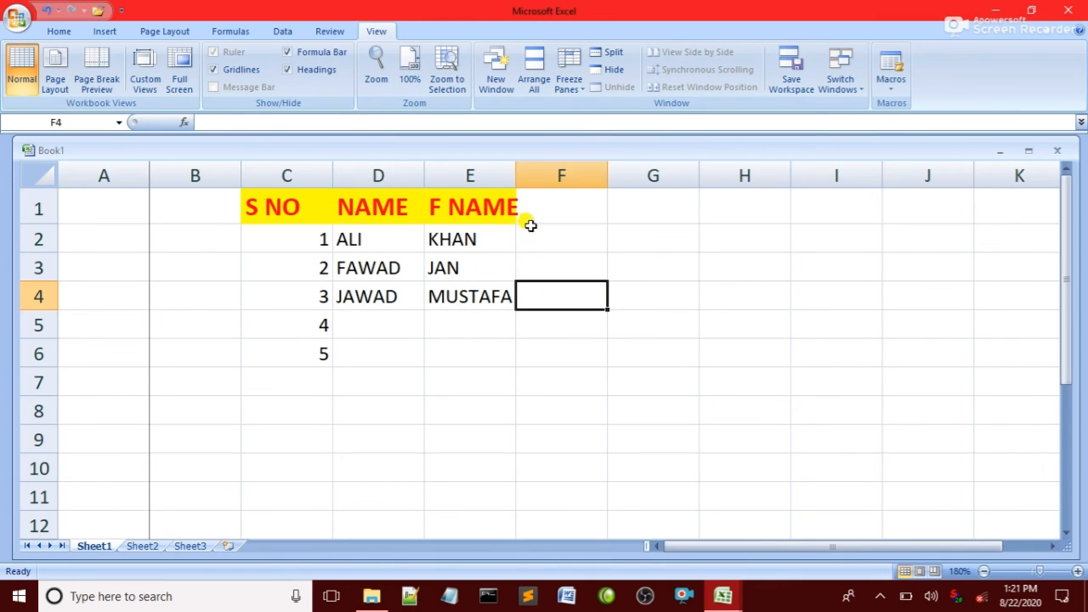
left_click(245, 228)
left_click_drag(210, 212, 478, 342)
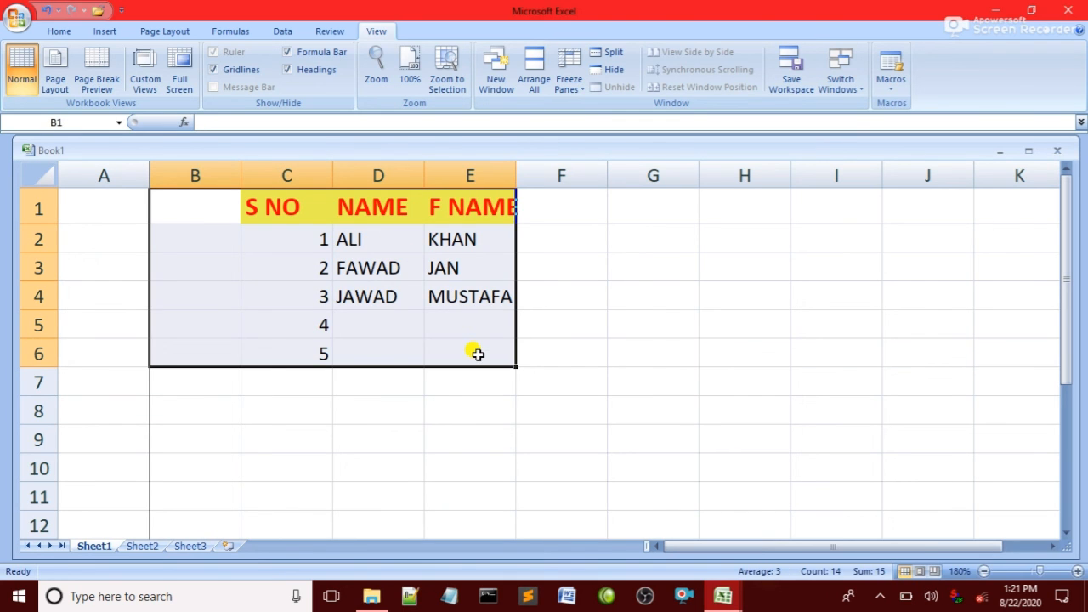
key("ctrl+c")
left_click(116, 219)
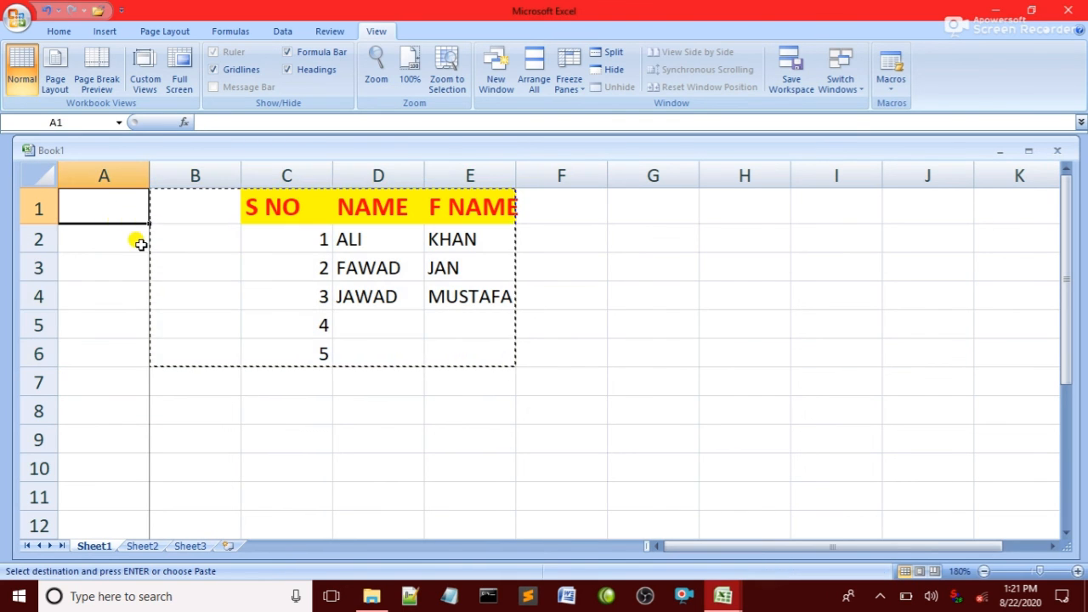
key("ctrl+v")
left_click(500, 328)
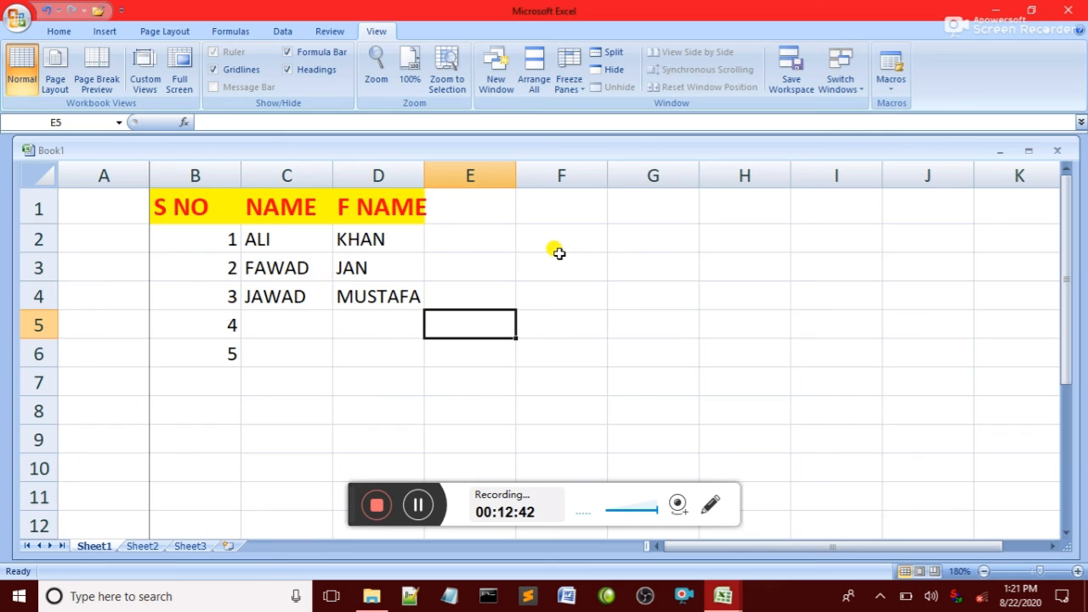
Unfreeze the panes and highlight the table cells between A1 and D5, including A2:B2.
left_click(569, 72)
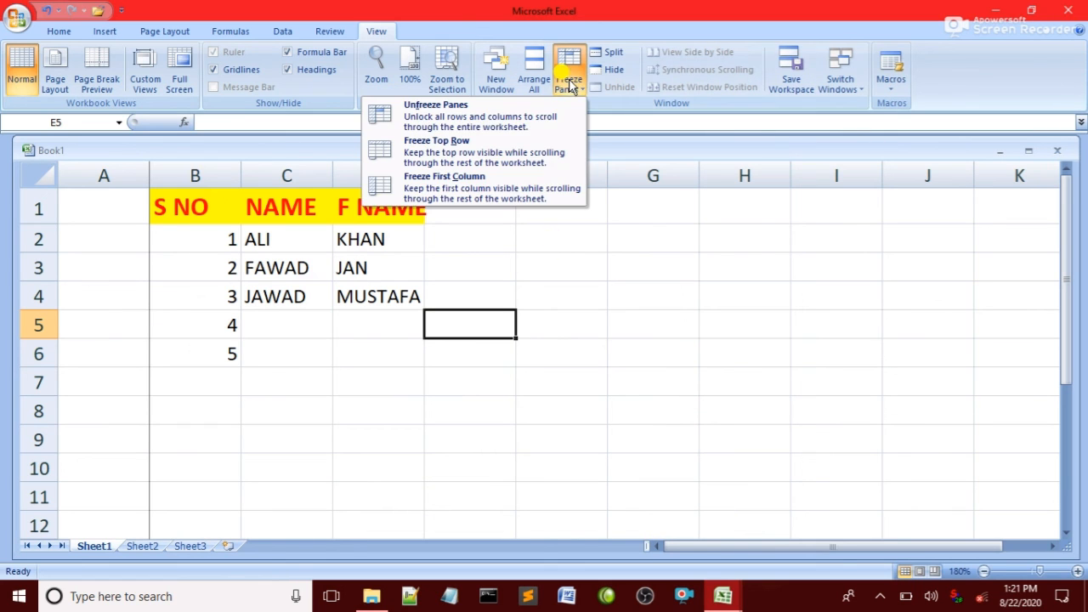
left_click(464, 176)
left_click_drag(127, 210, 394, 331)
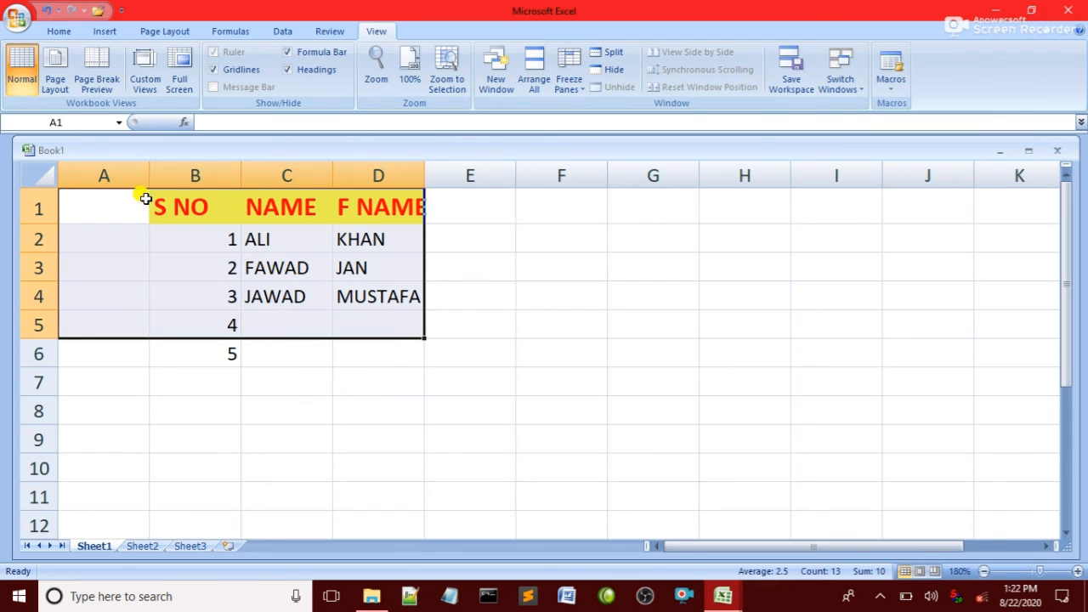
left_click_drag(146, 199, 279, 267)
left_click(177, 245)
left_click_drag(131, 232, 216, 238)
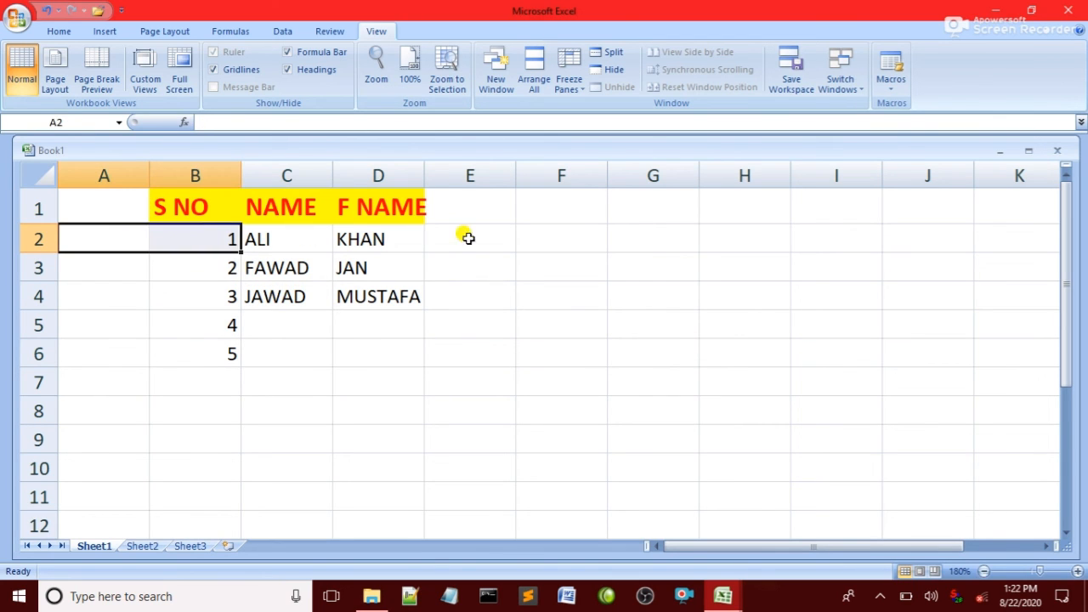
Cut the block B1:E7 and paste it at A1, so the table starts in column A.
left_click_drag(468, 211, 198, 367)
key("ctrl+x")
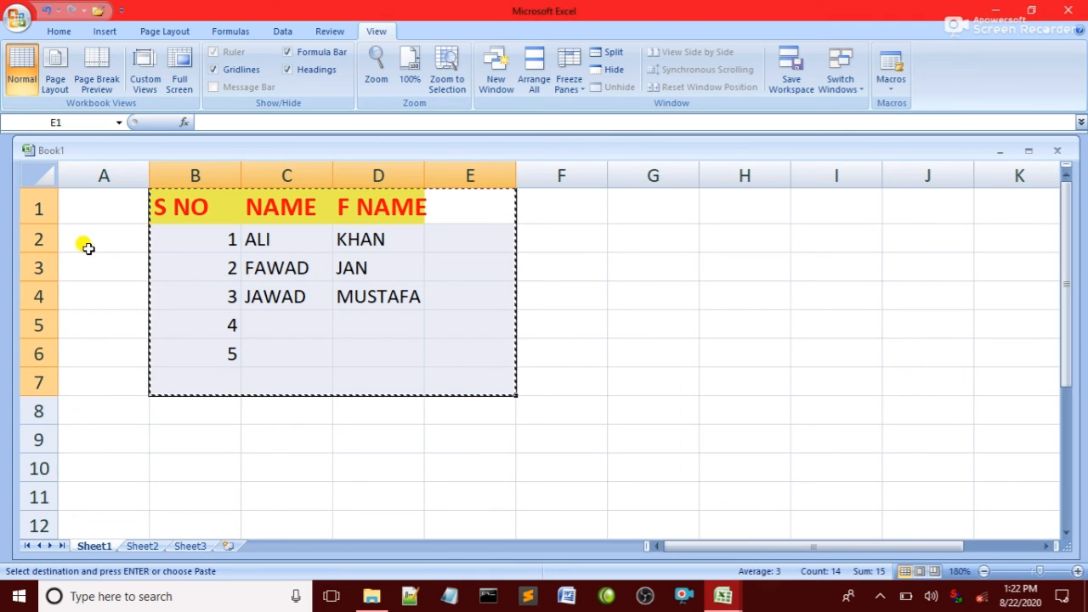
left_click(90, 206)
key("ctrl+v")
left_click(542, 261)
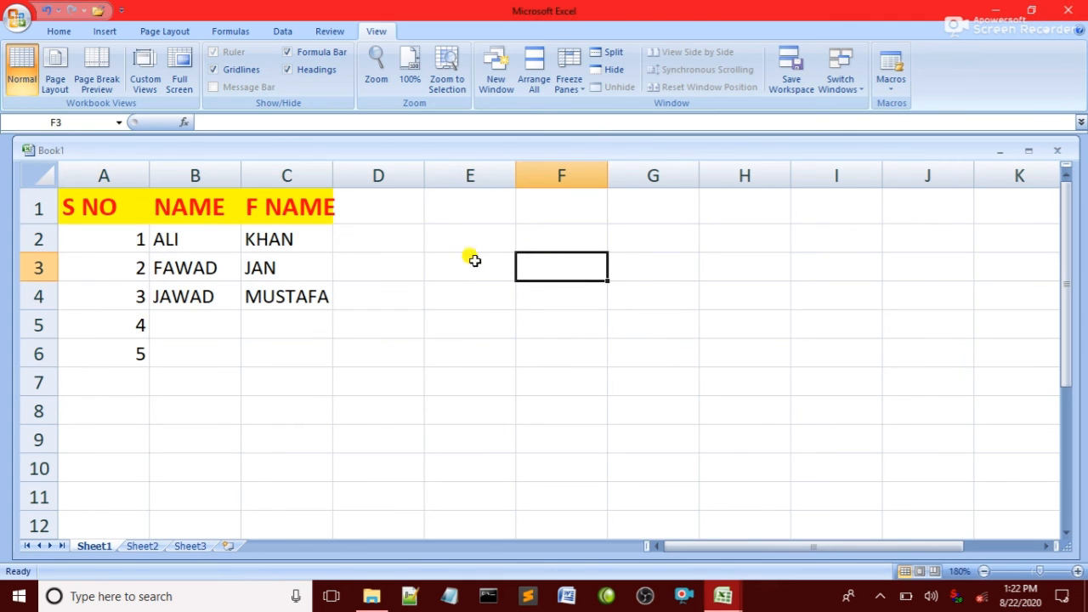
Freeze the first column with the S NO values and check how it behaves when scrolling sideways and back.
left_click(561, 72)
left_click(446, 182)
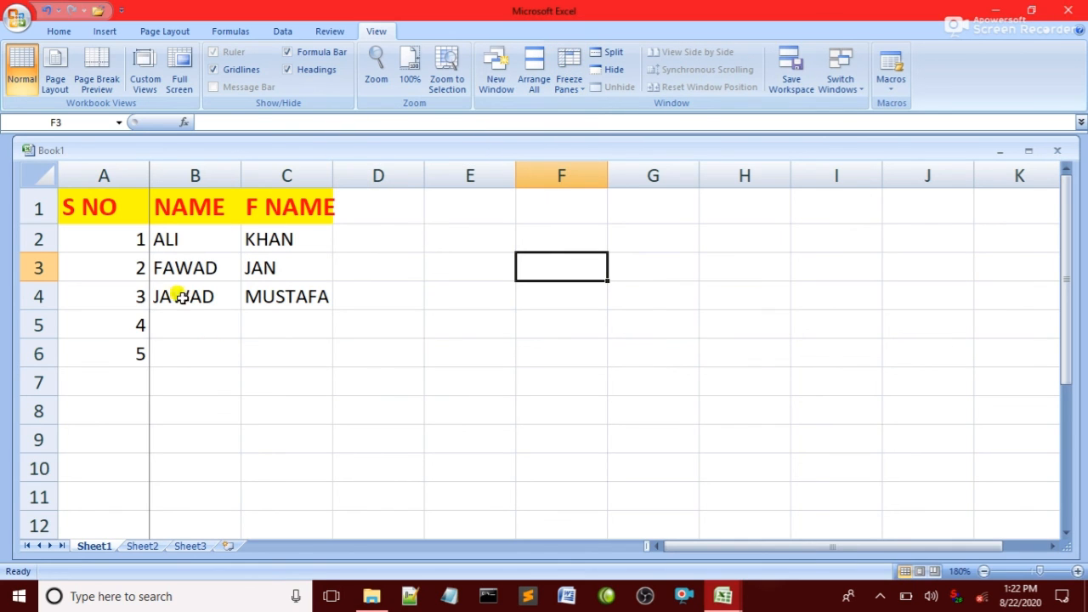
left_click(221, 352)
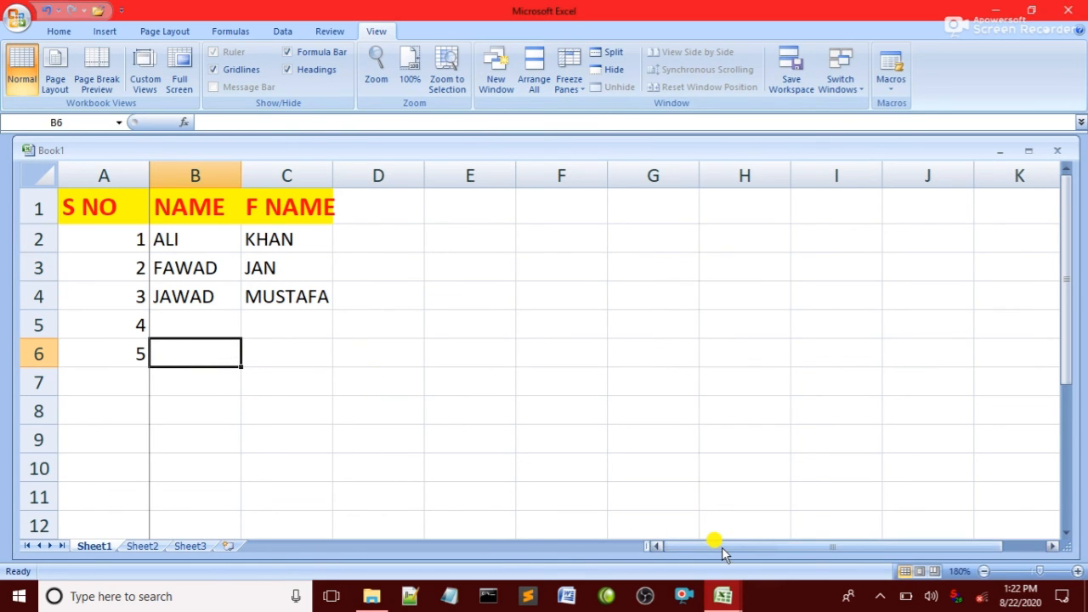
left_click_drag(722, 551, 1029, 551)
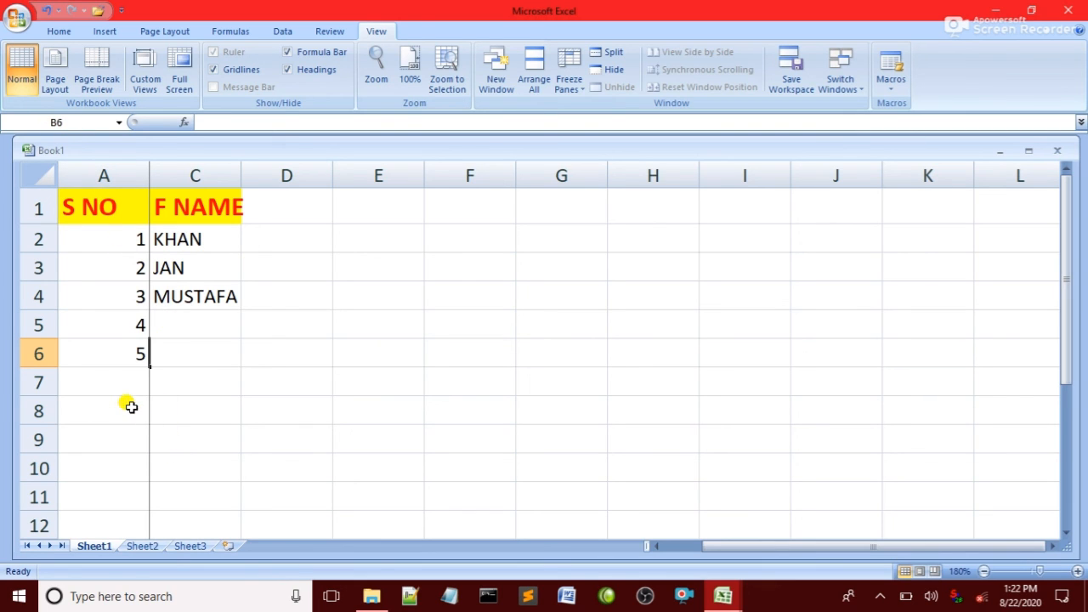
left_click_drag(716, 545, 702, 551)
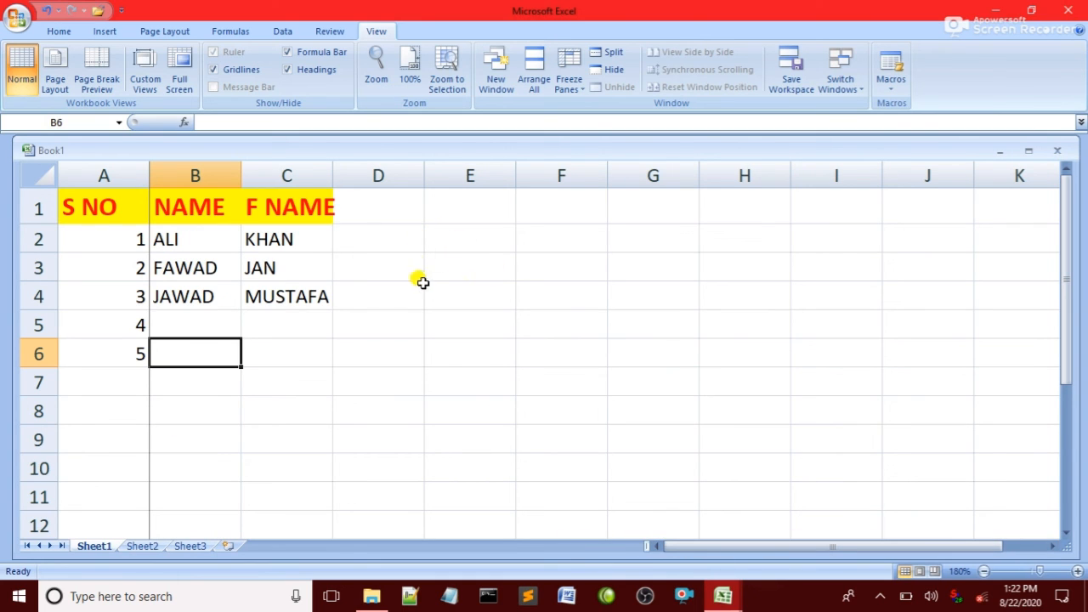
left_click(611, 86)
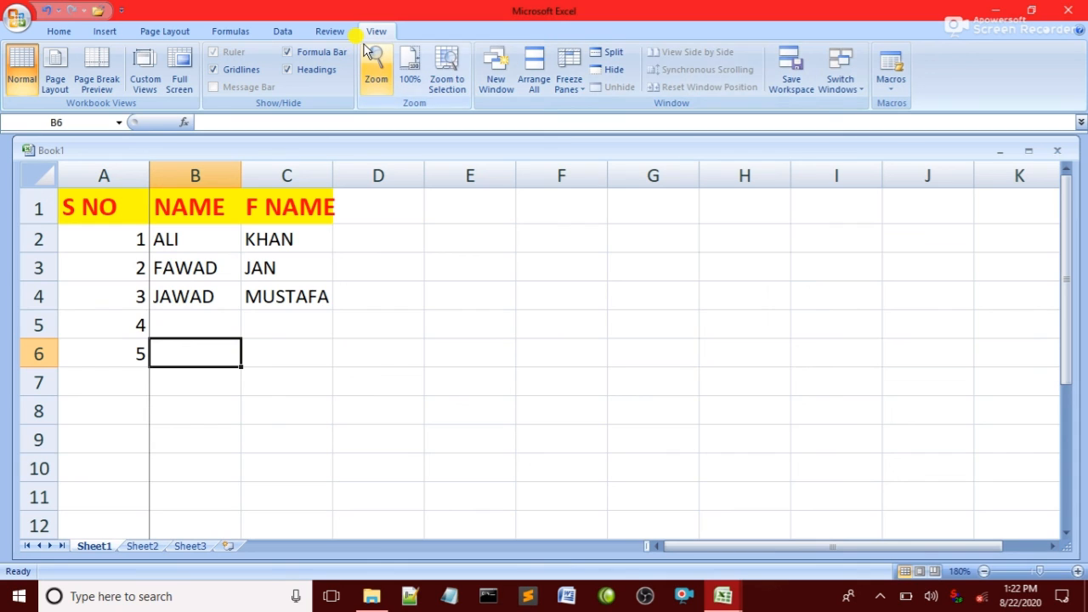